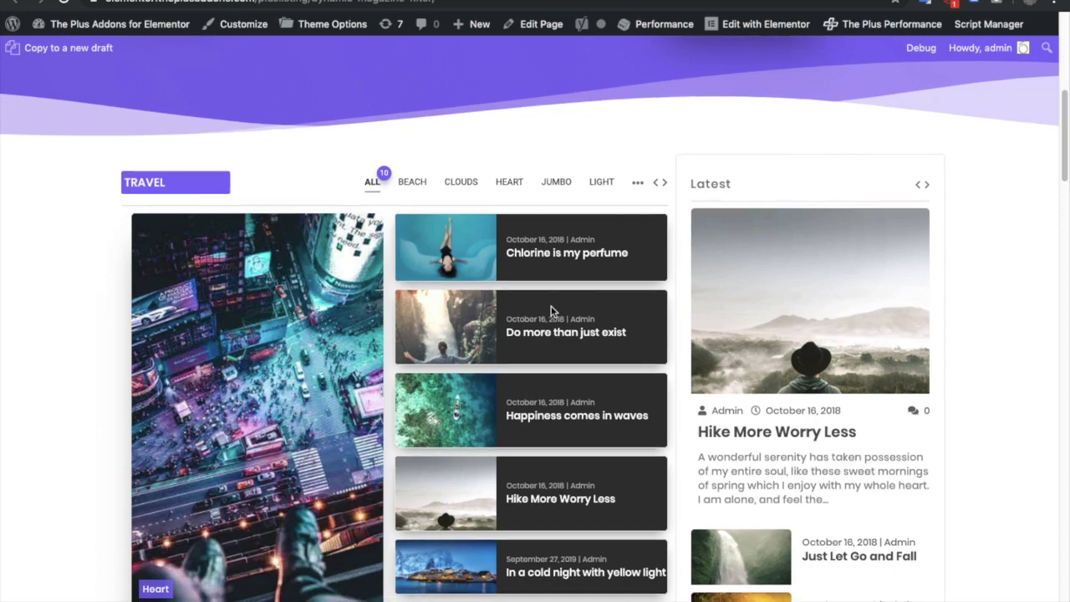
- Filter the Travel post listing by the Beach, Clouds, Heart and Jumbo categories in turn
scroll(411, 190, down, 3)
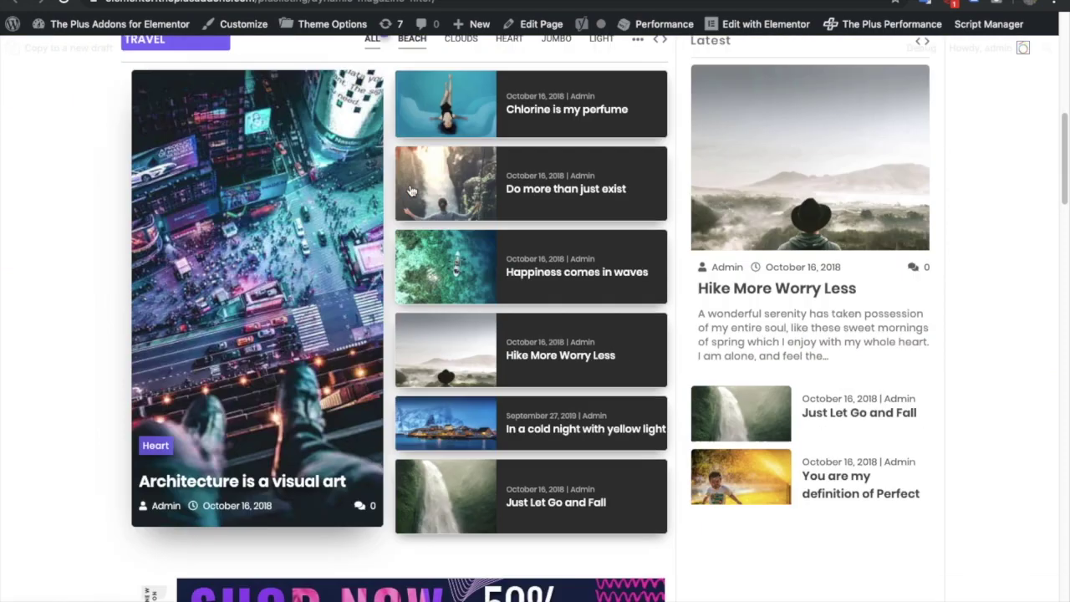
scroll(418, 159, up, 2)
click(420, 149)
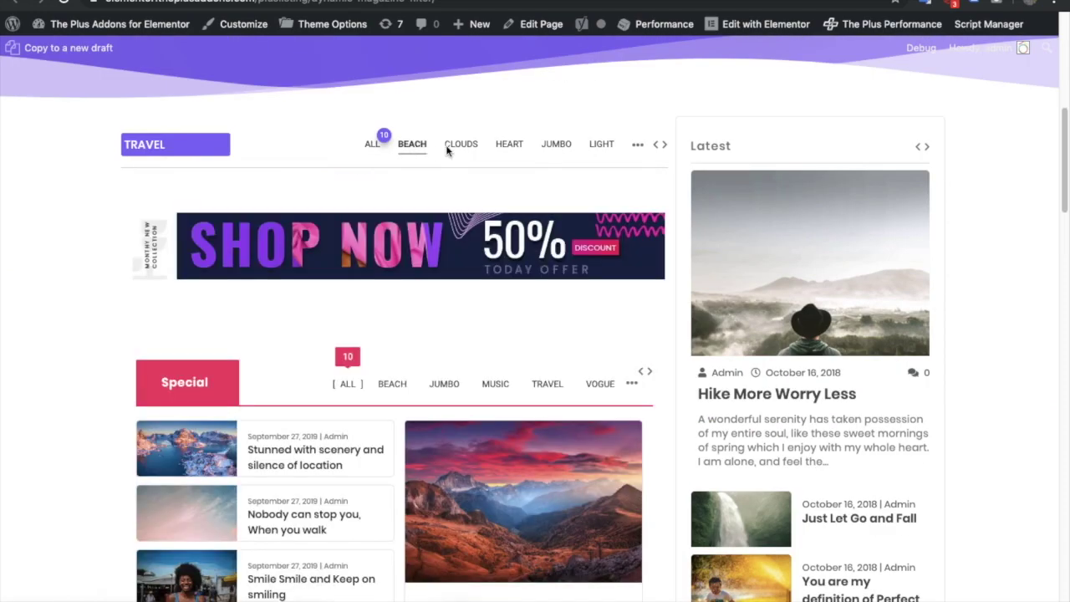
click(461, 145)
click(506, 149)
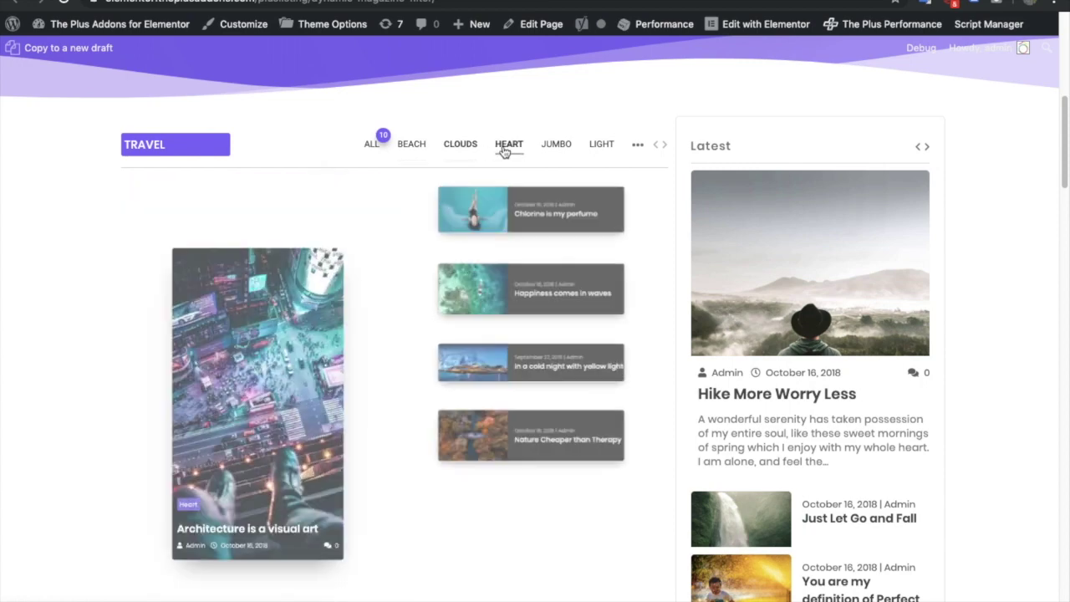
click(550, 150)
- Filter the Travel listing by the additional Savour, Travel and World categories
click(638, 146)
click(607, 214)
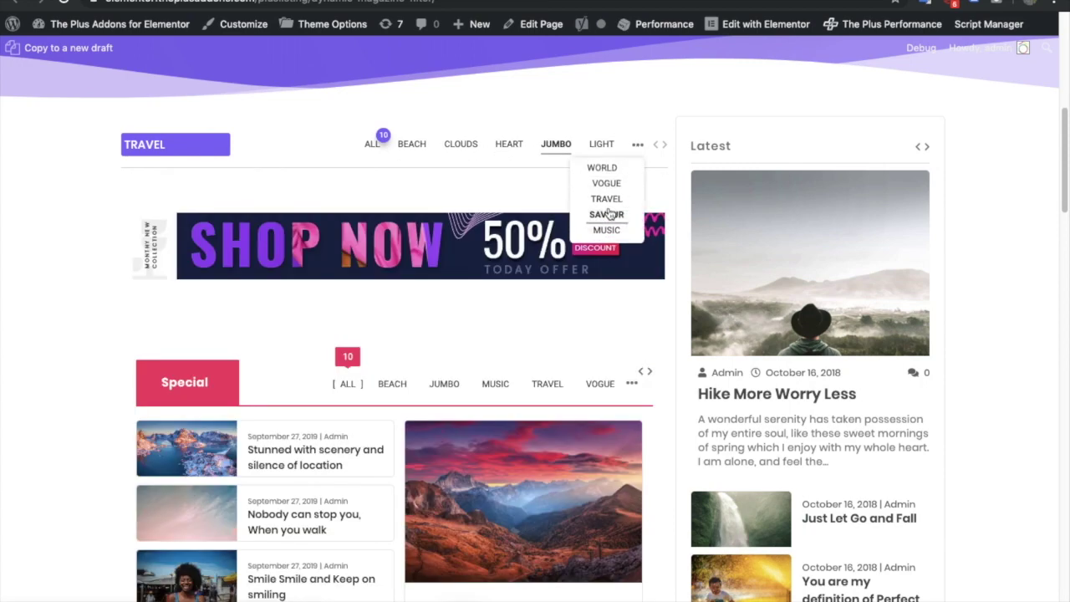
click(606, 199)
click(602, 168)
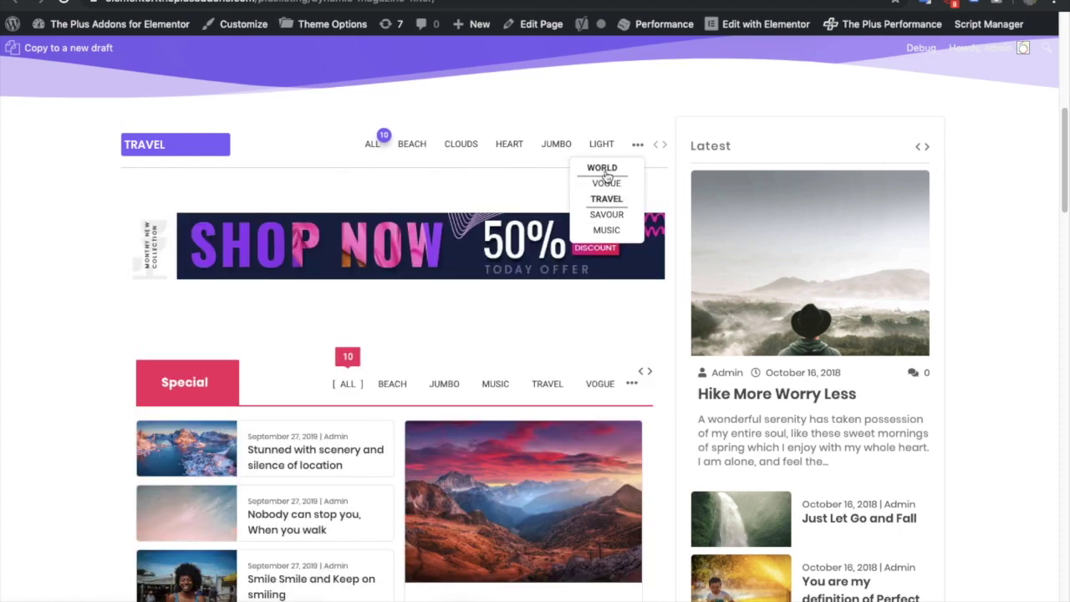
- Filter the Travel listing by Clouds, Heart, Beach and Vogue, and return it to All
click(462, 144)
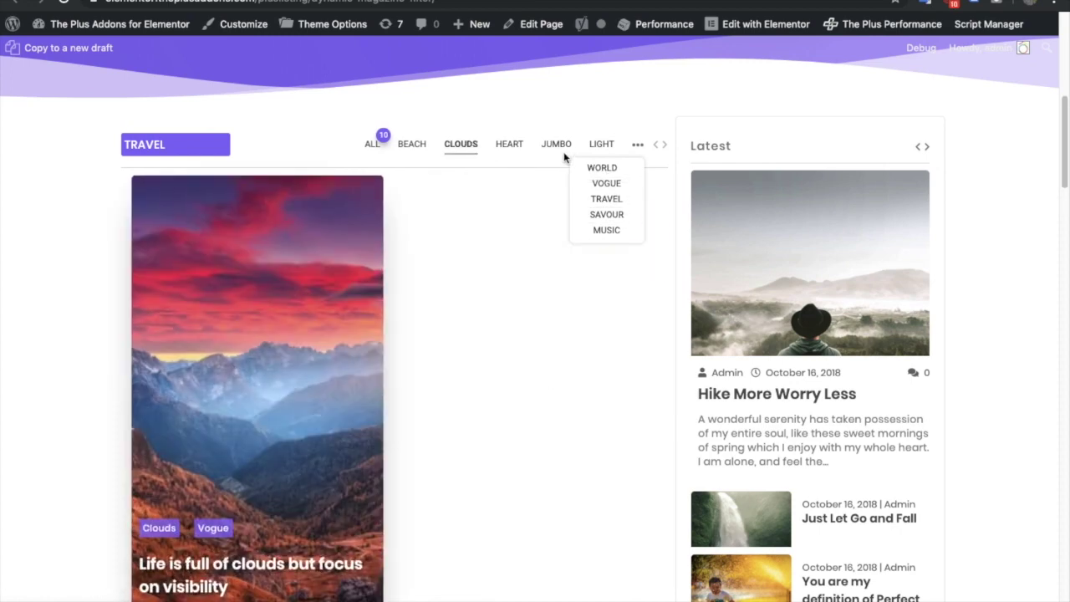
click(512, 147)
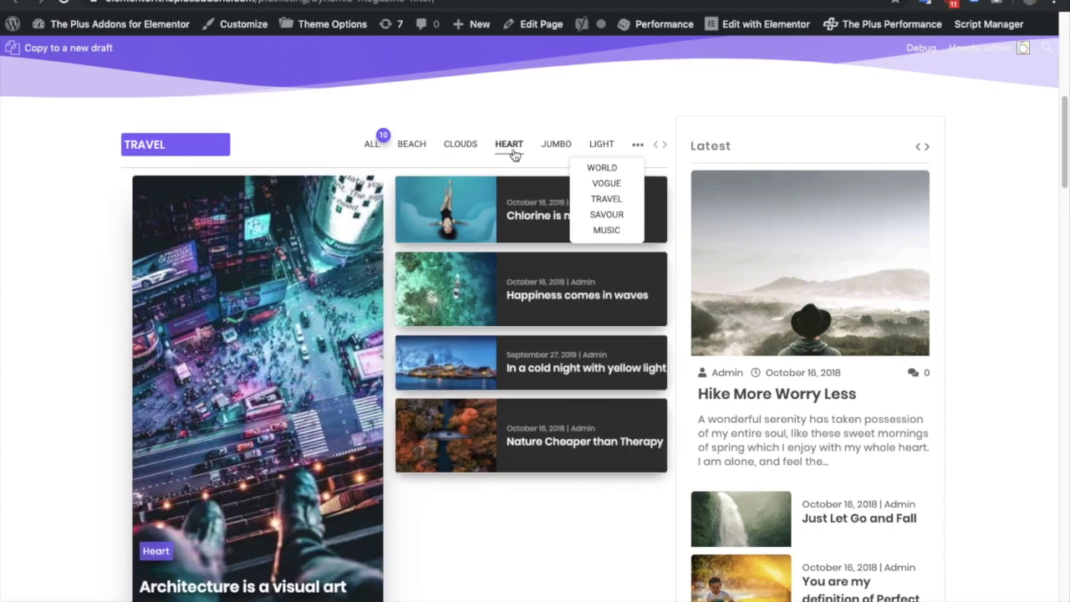
click(420, 151)
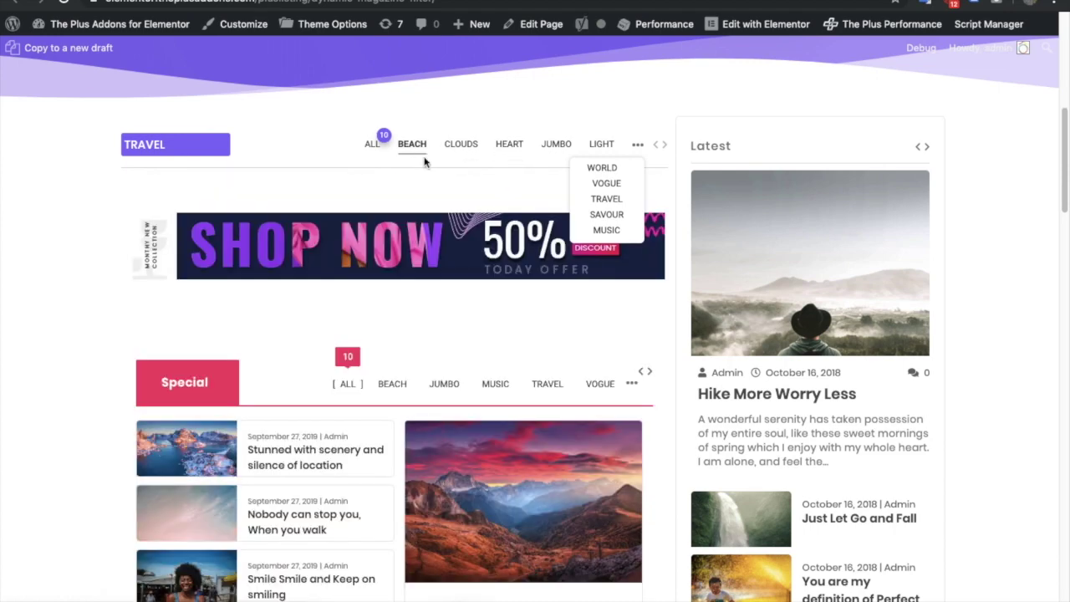
click(606, 183)
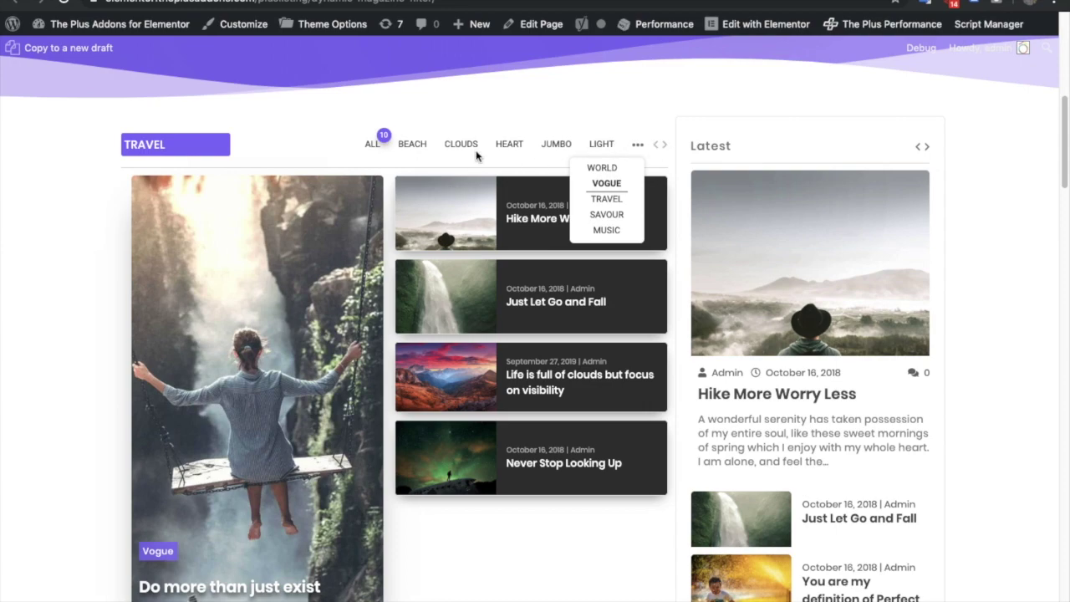
click(373, 147)
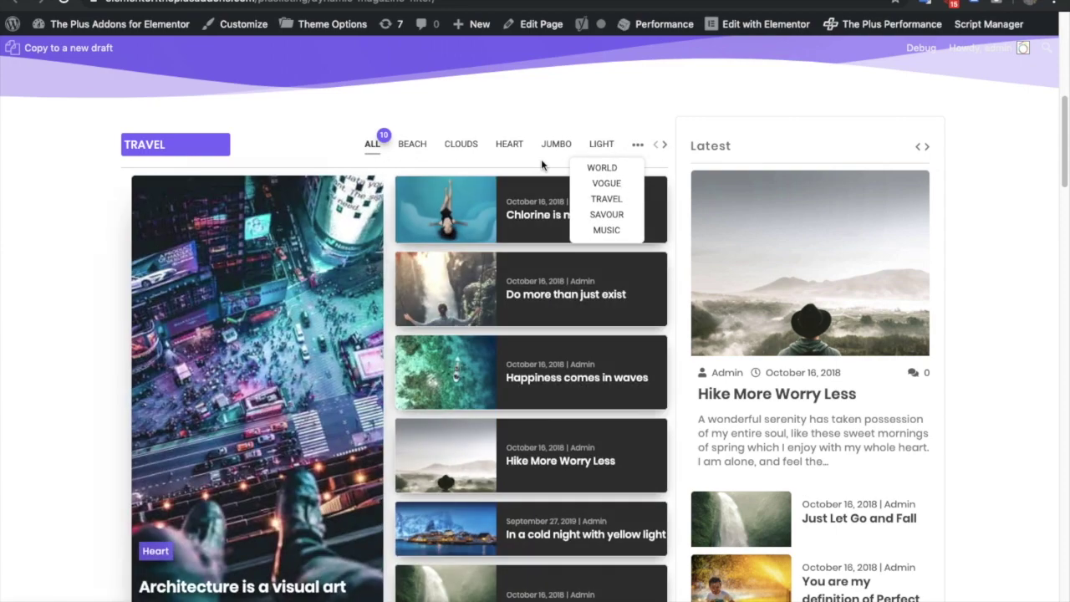
- Collapse the extra Travel categories and page the listing forward and back twice
click(637, 145)
click(664, 149)
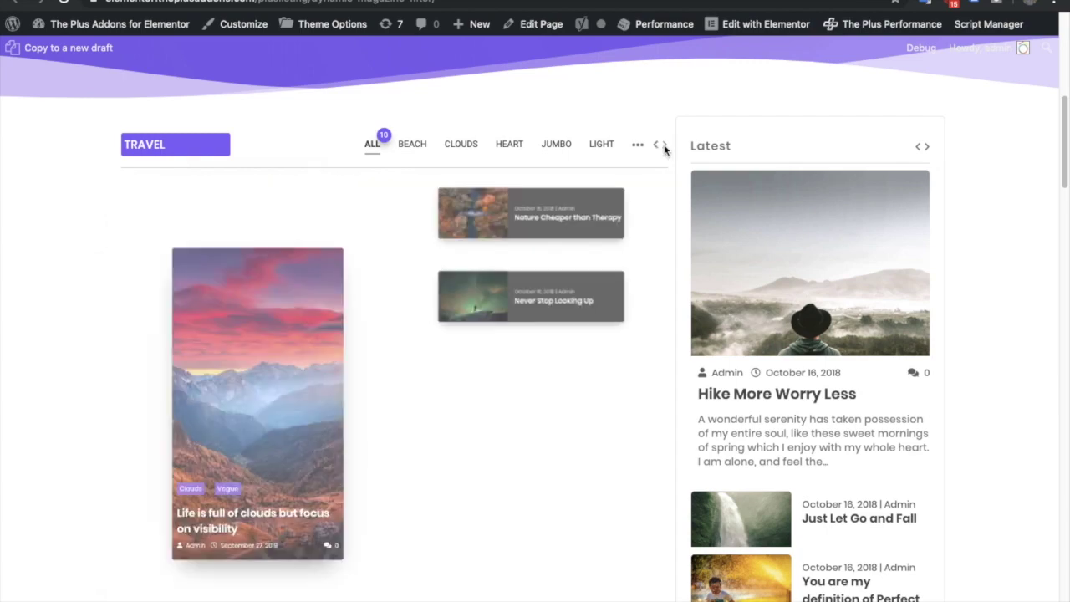
click(657, 148)
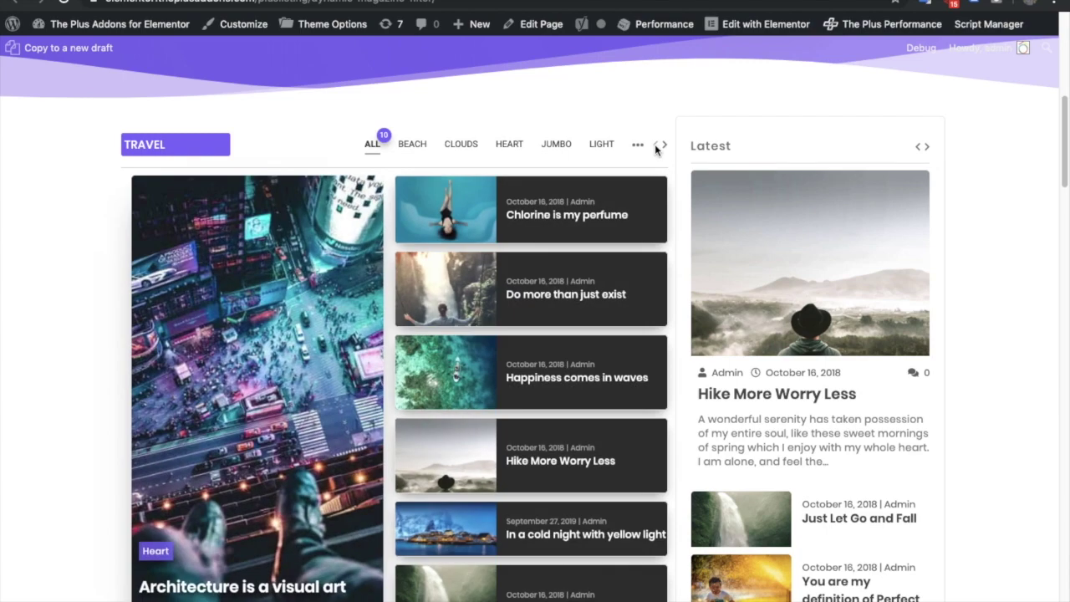
click(660, 149)
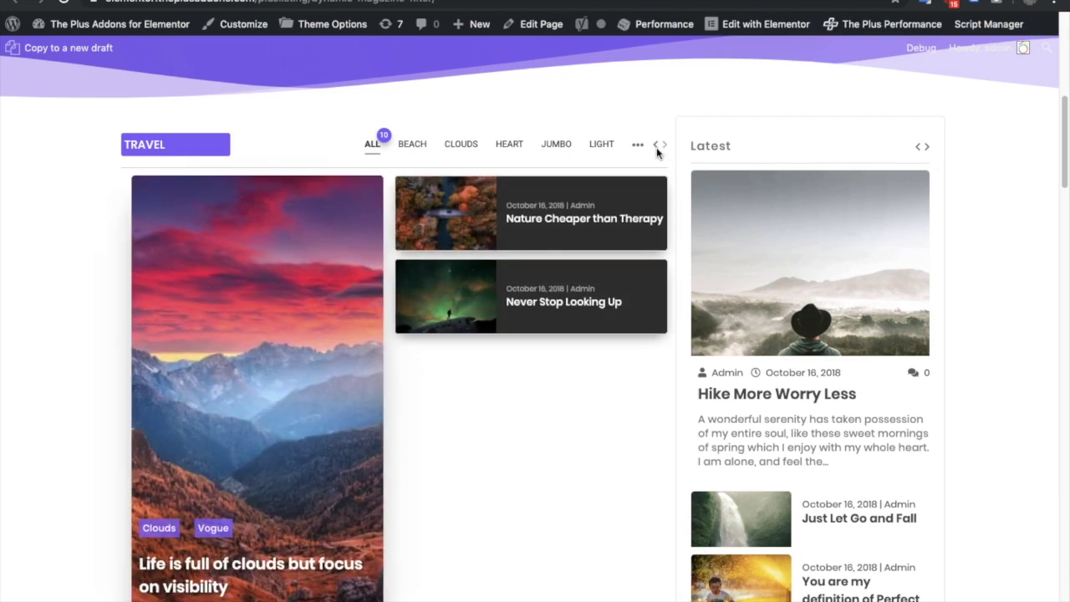
click(657, 148)
- Examine the Latest listing and the post carousel below it in the demo page's sidebar
scroll(585, 285, down, 3)
scroll(752, 190, up, 1)
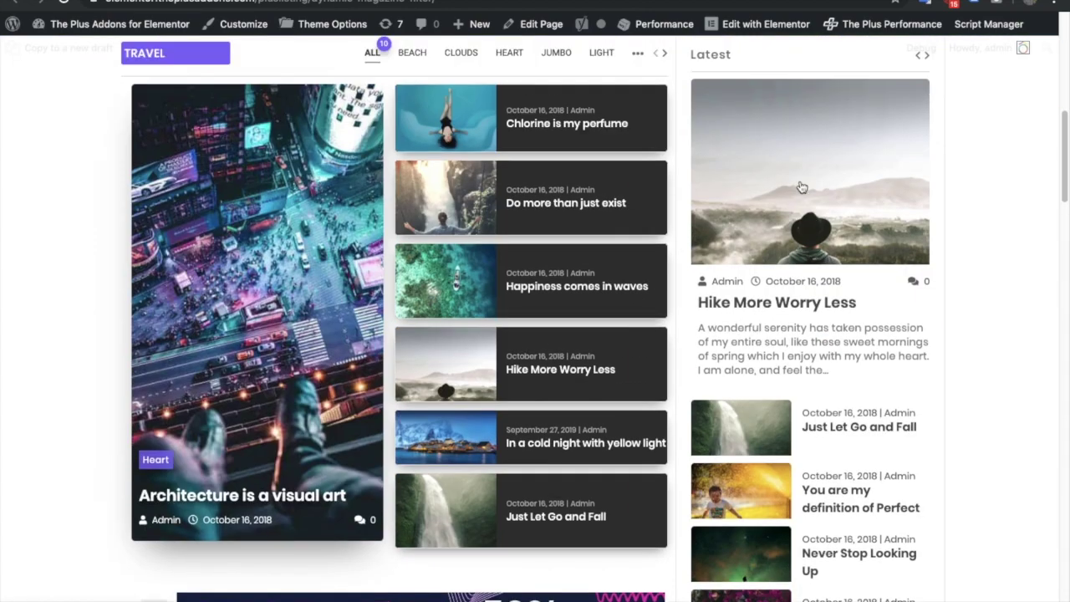
scroll(807, 180, up, 2)
scroll(809, 249, down, 1)
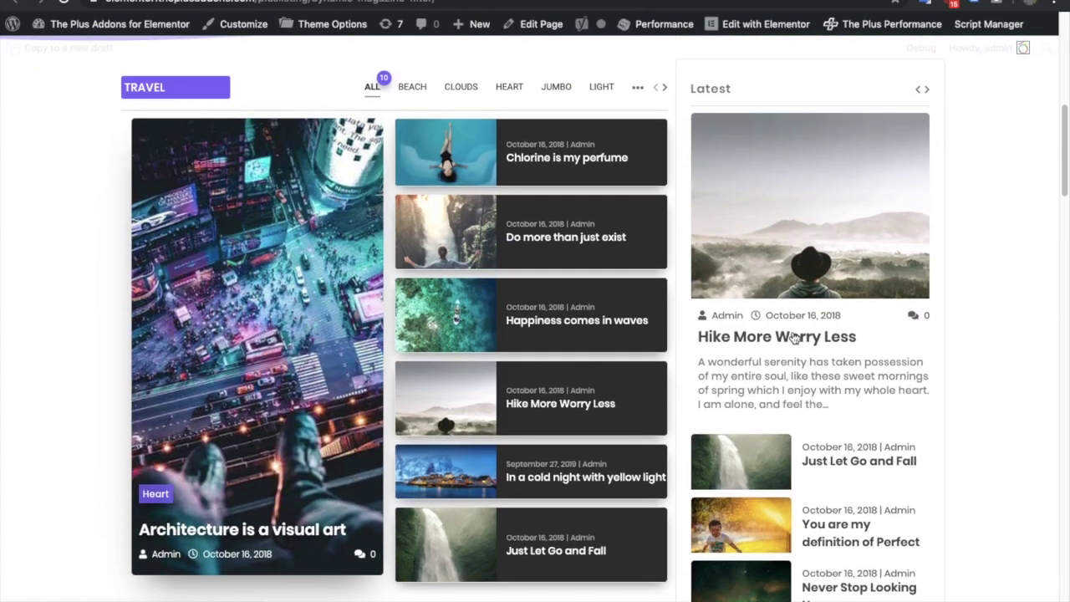
scroll(789, 326, down, 10)
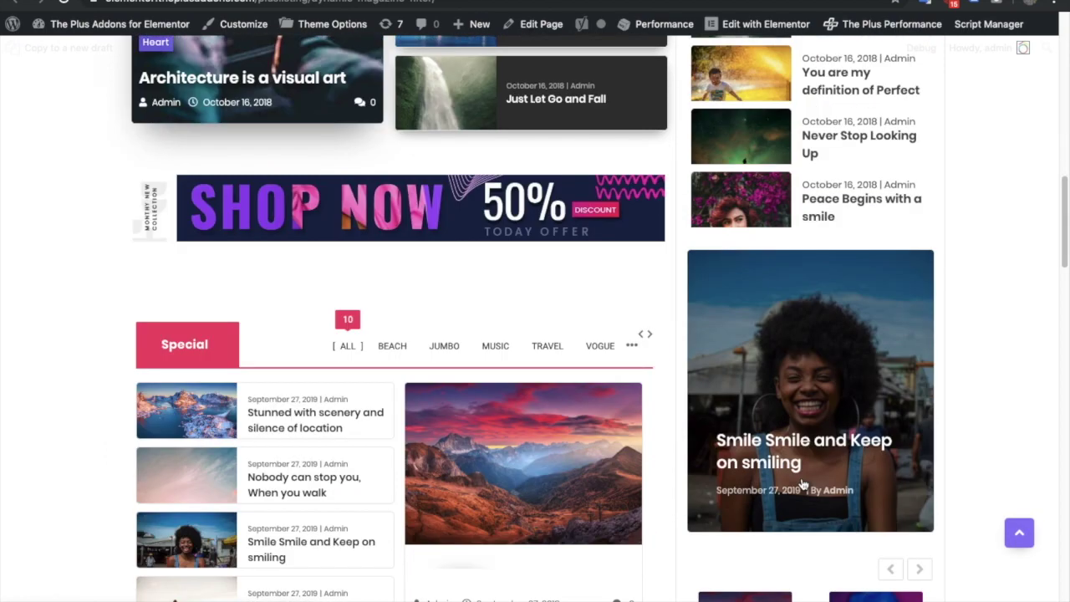
scroll(803, 485, down, 4)
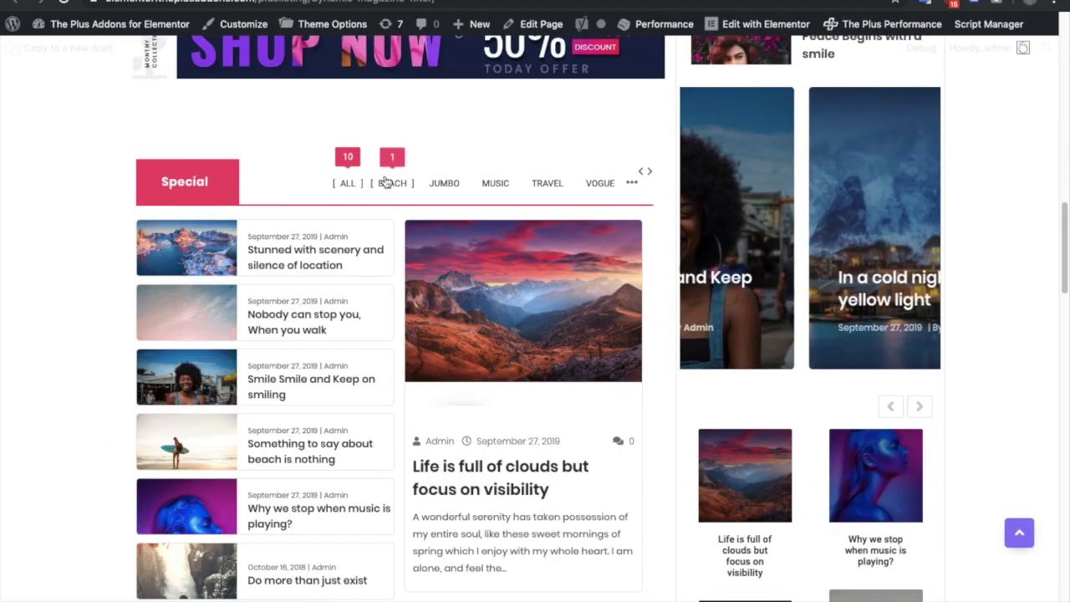
- Filter the Special listing by Beach and Jumbo, and examine the remaining magazine layouts on the page
click(385, 182)
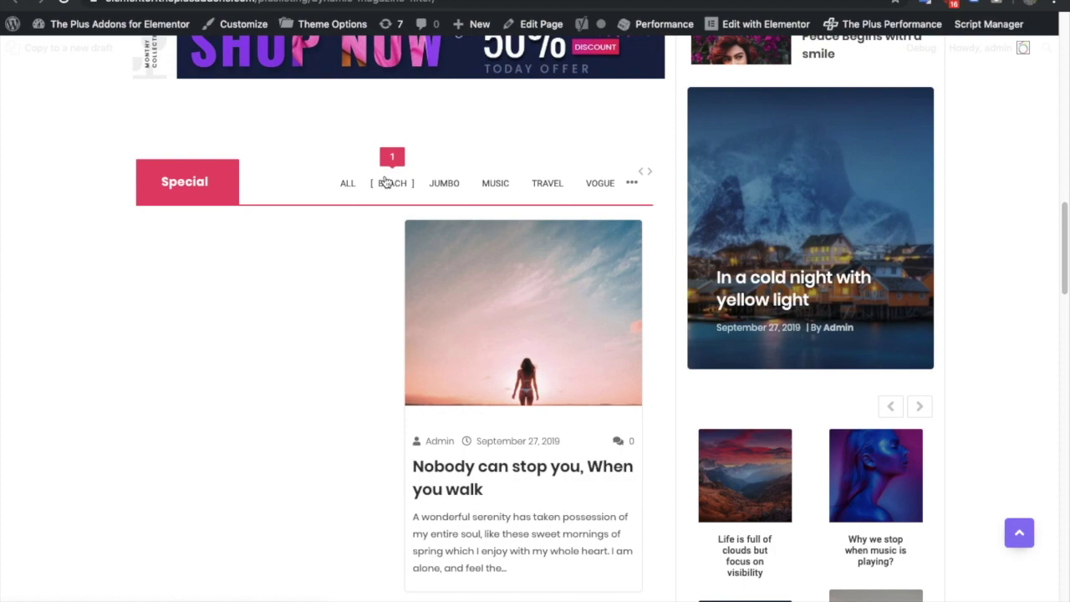
click(436, 182)
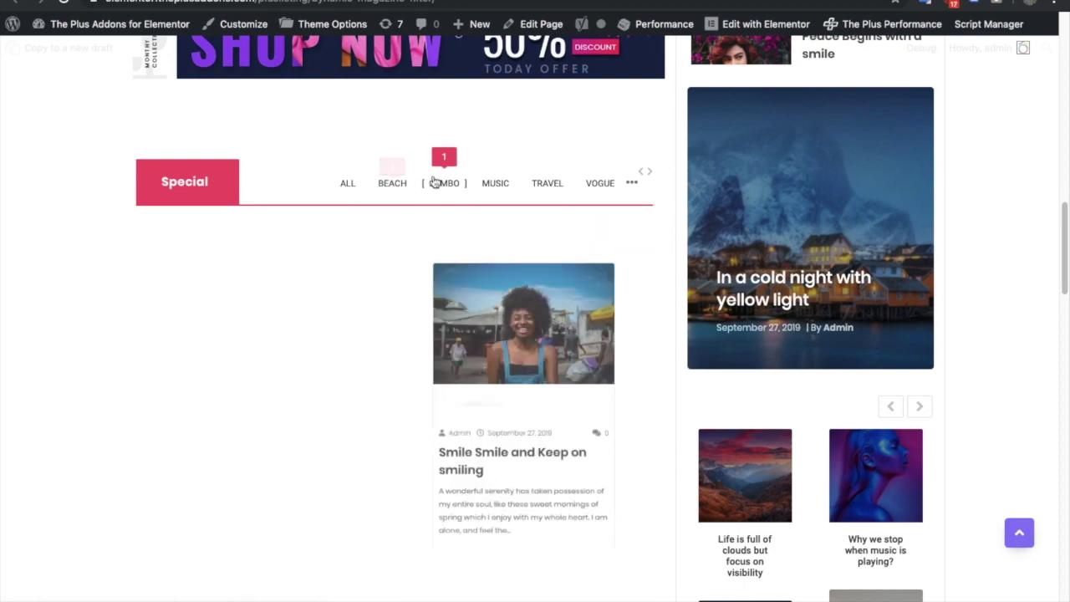
scroll(654, 382, down, 15)
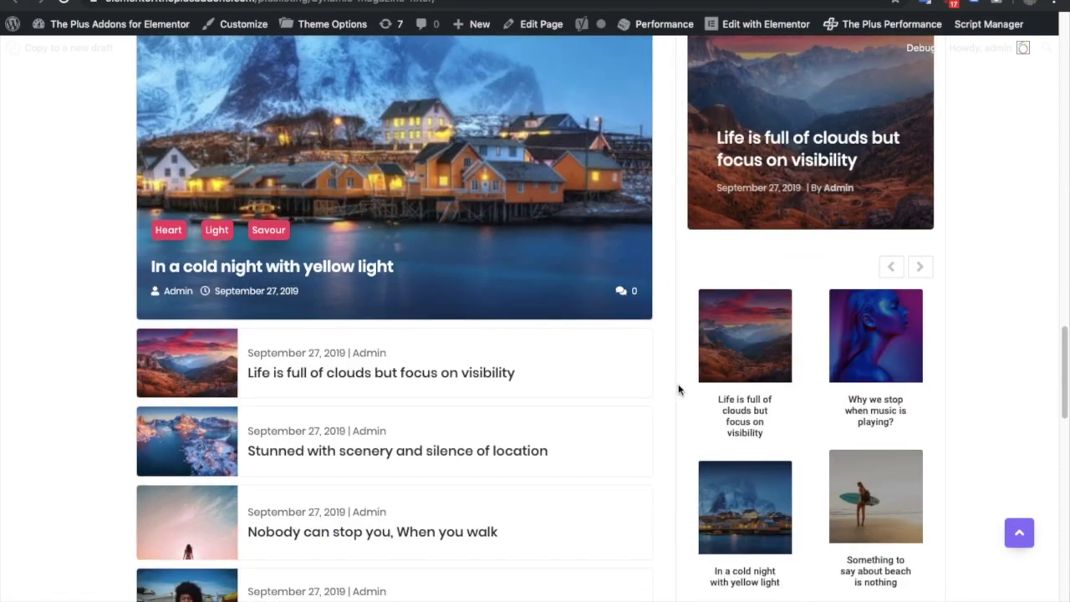
scroll(661, 373, up, 20)
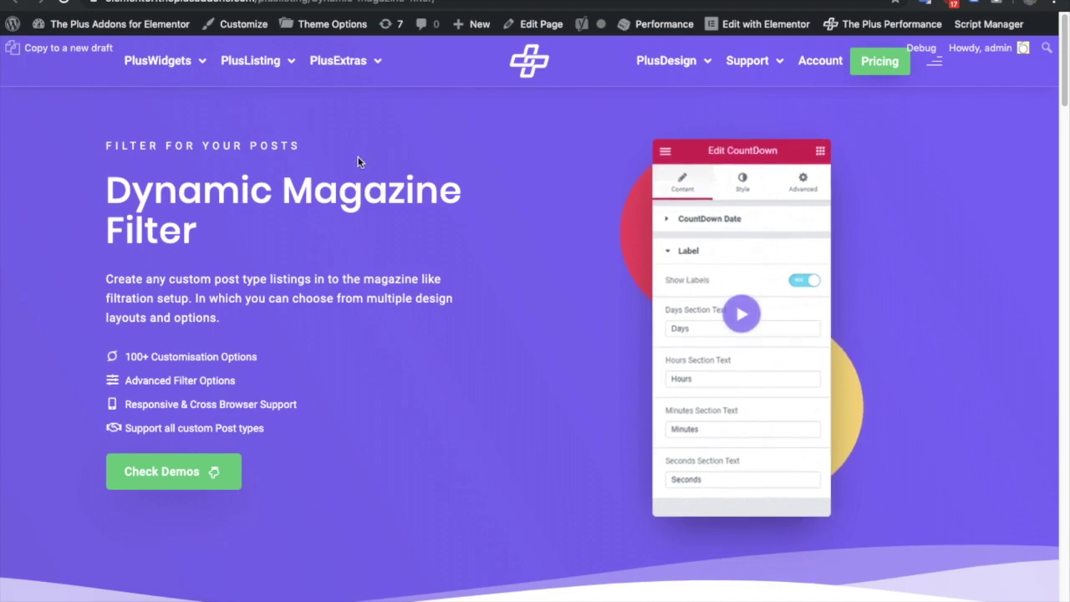
scroll(395, 246, down, 3)
scroll(395, 249, down, 3)
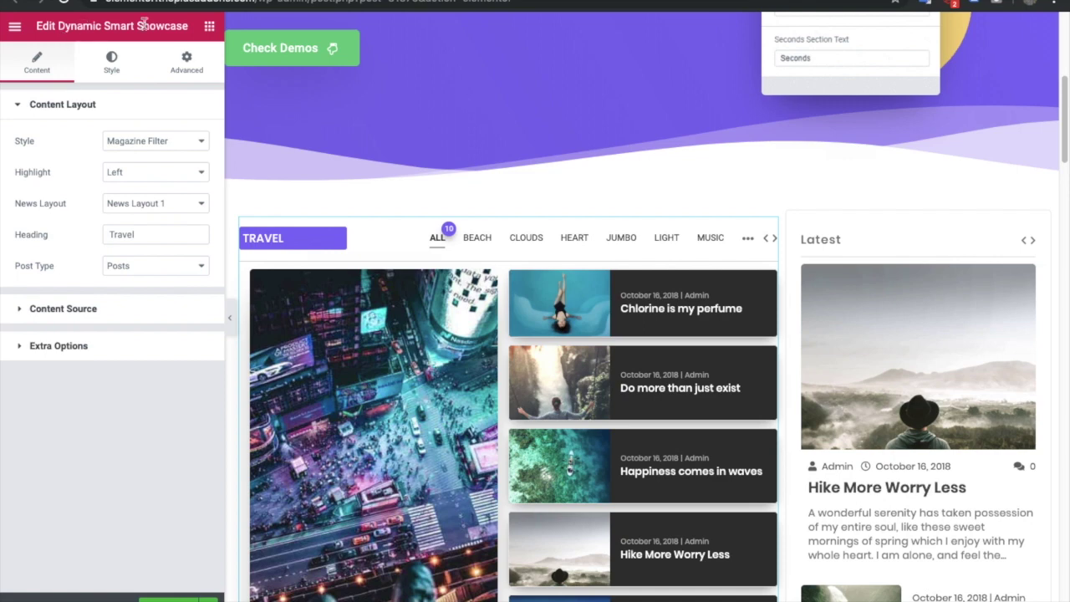
- Review the style options of the Travel showcase widget and keep Magazine Filter selected
click(121, 142)
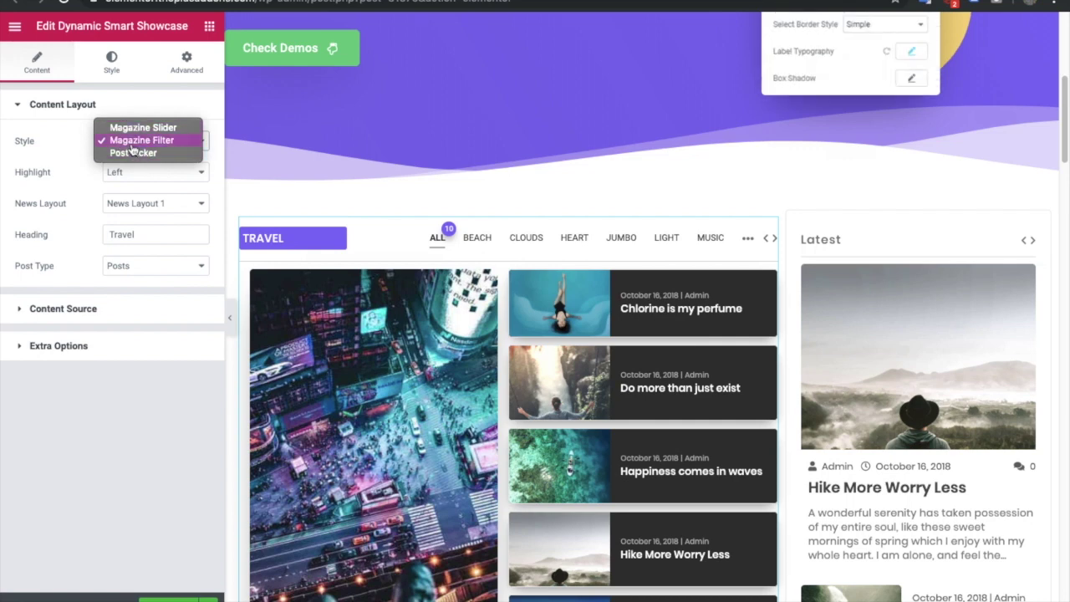
click(131, 140)
click(131, 142)
click(132, 145)
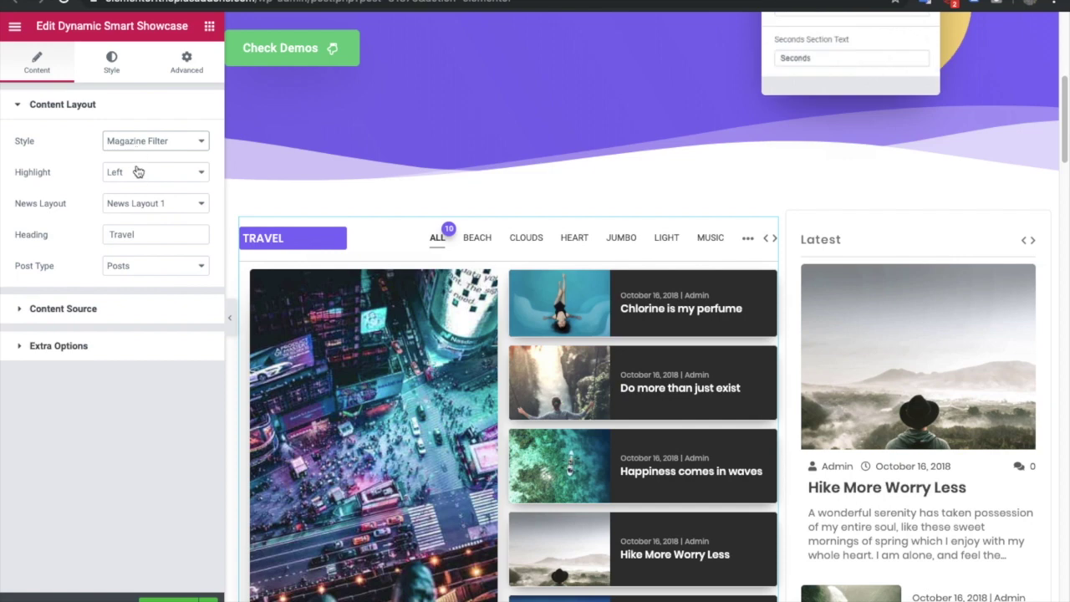
- Review the widget's Highlight and News Layout options, keeping Left and News Layout 1
click(137, 175)
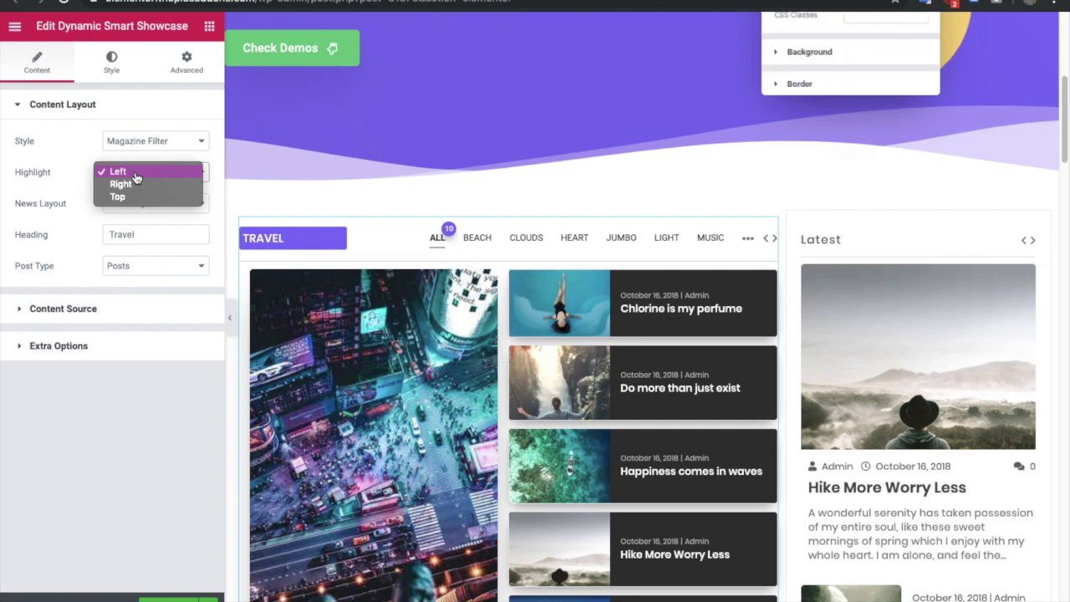
click(135, 175)
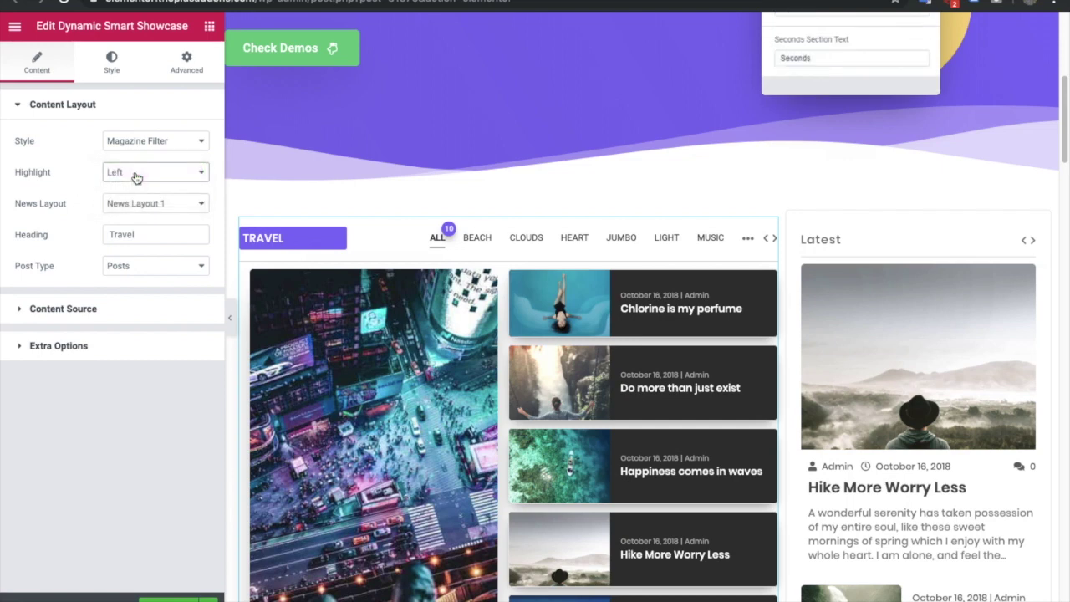
click(155, 207)
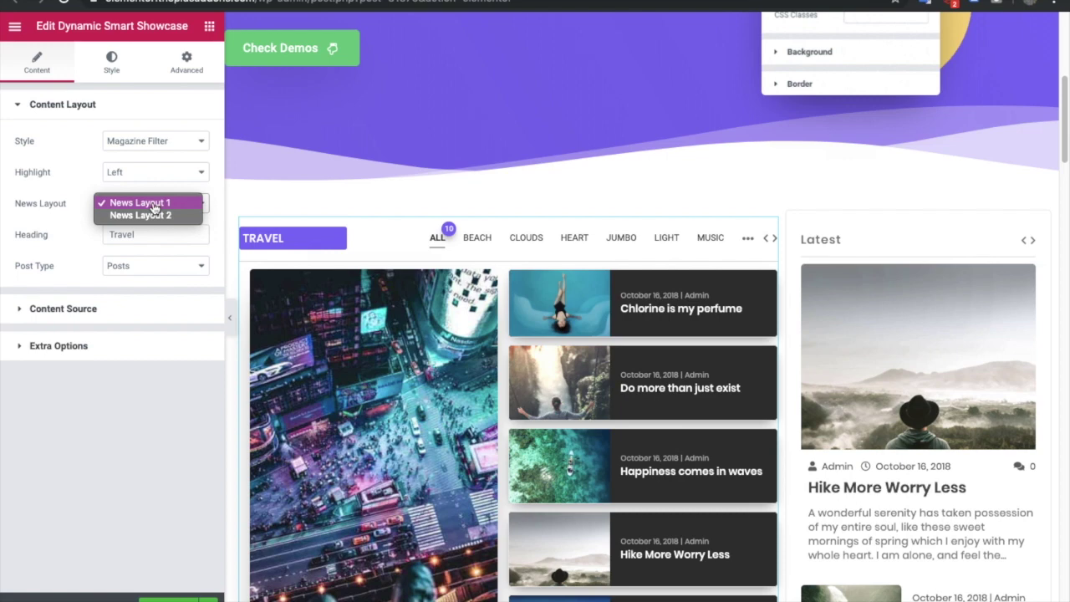
click(154, 206)
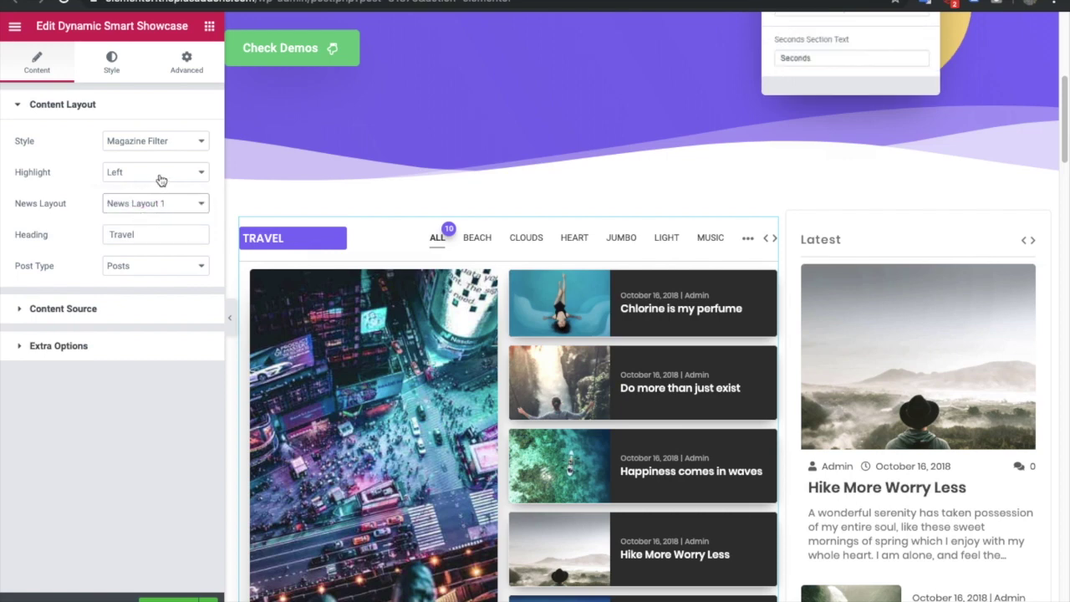
- Try the Right and Top highlight positions on the Travel showcase and restore the position to Left
click(156, 172)
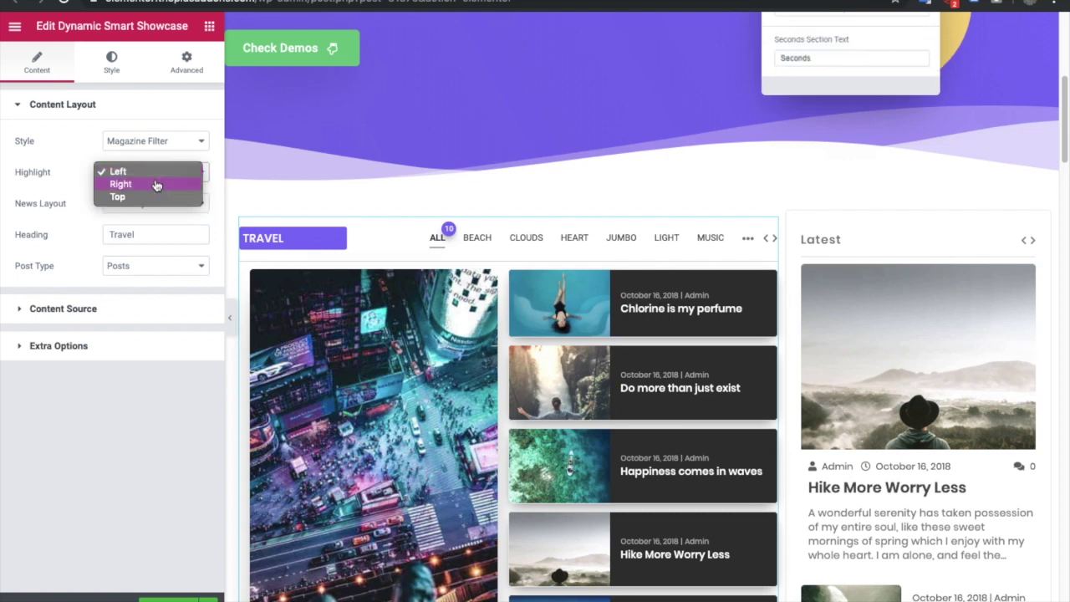
click(155, 183)
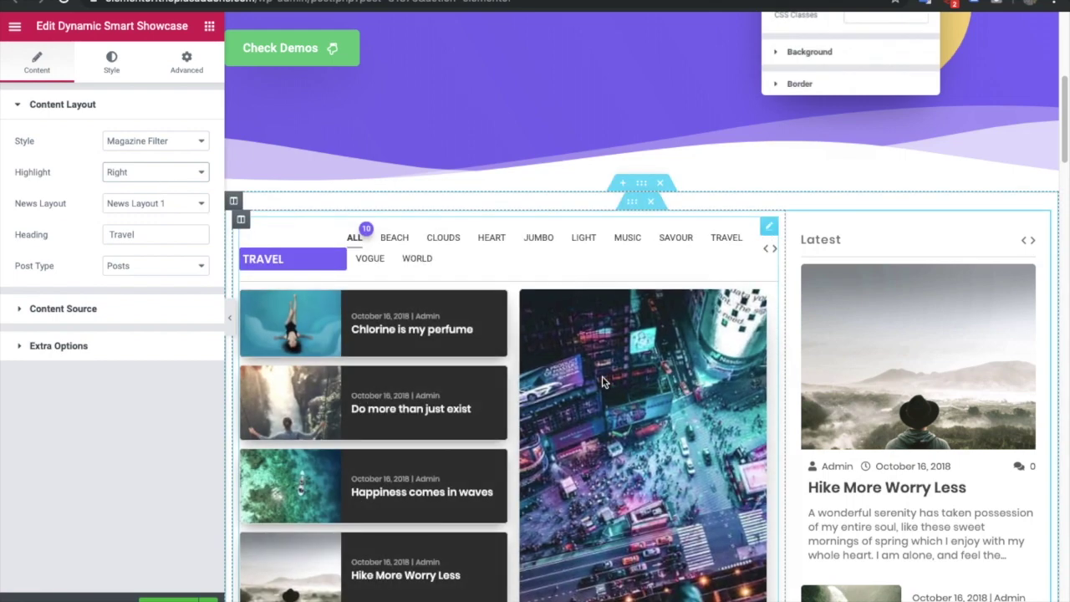
click(114, 173)
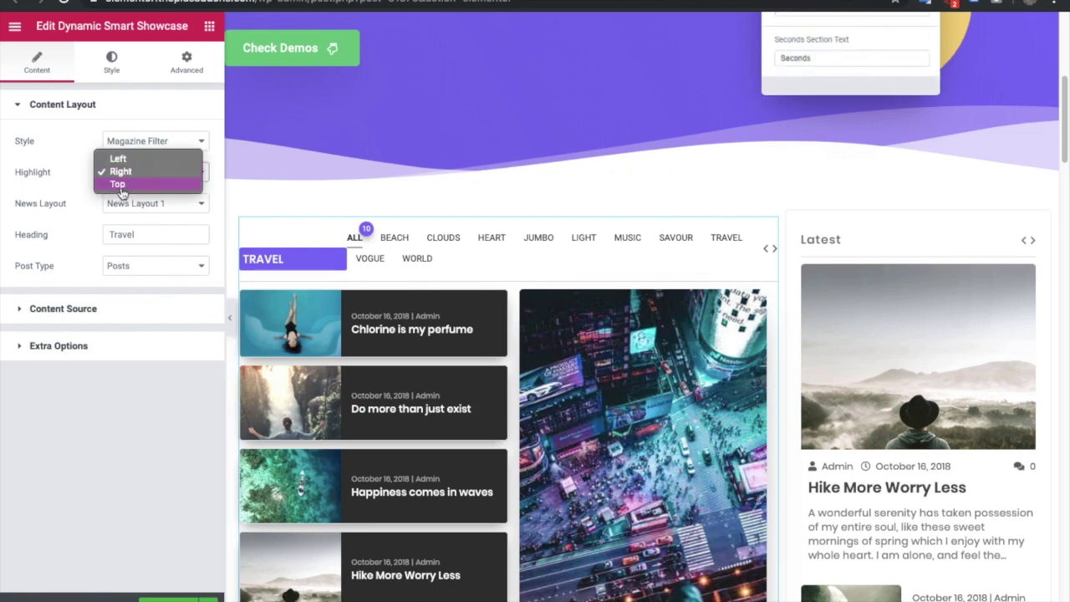
click(118, 184)
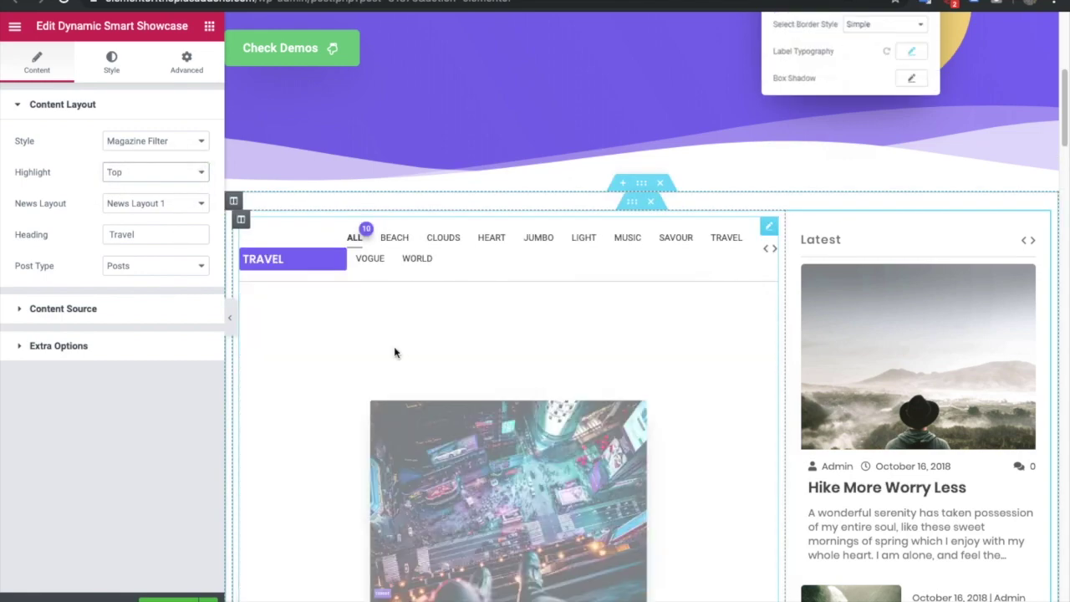
scroll(471, 342, down, 5)
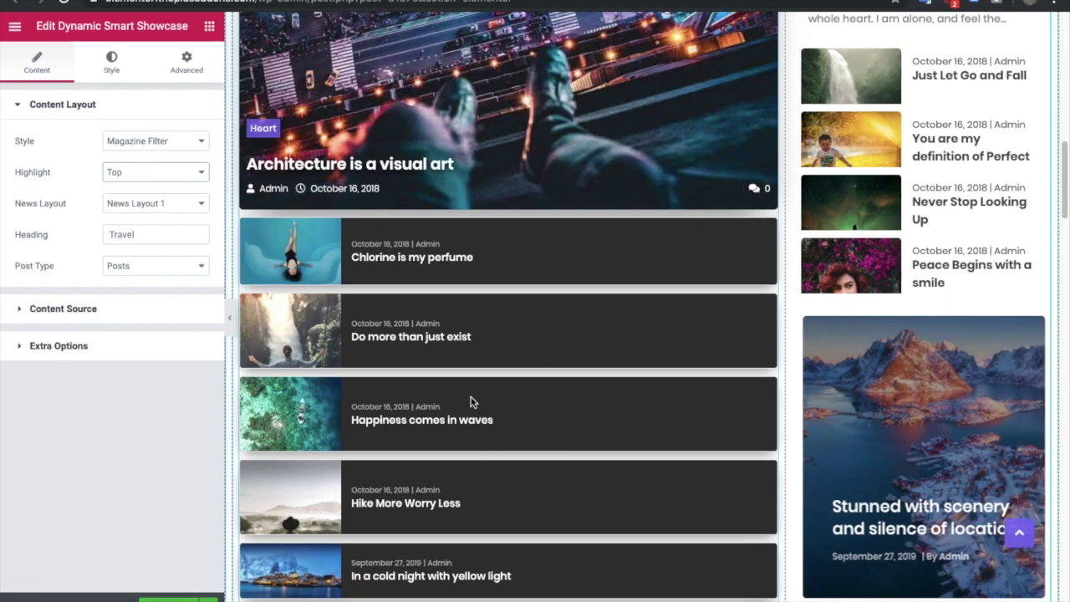
scroll(471, 399, up, 7)
click(148, 172)
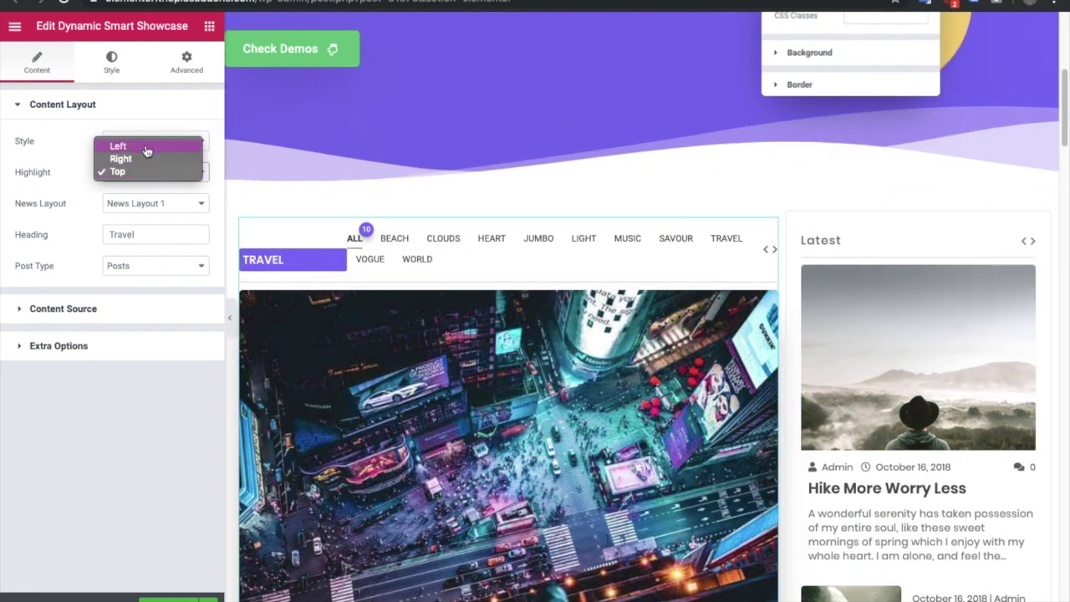
click(147, 148)
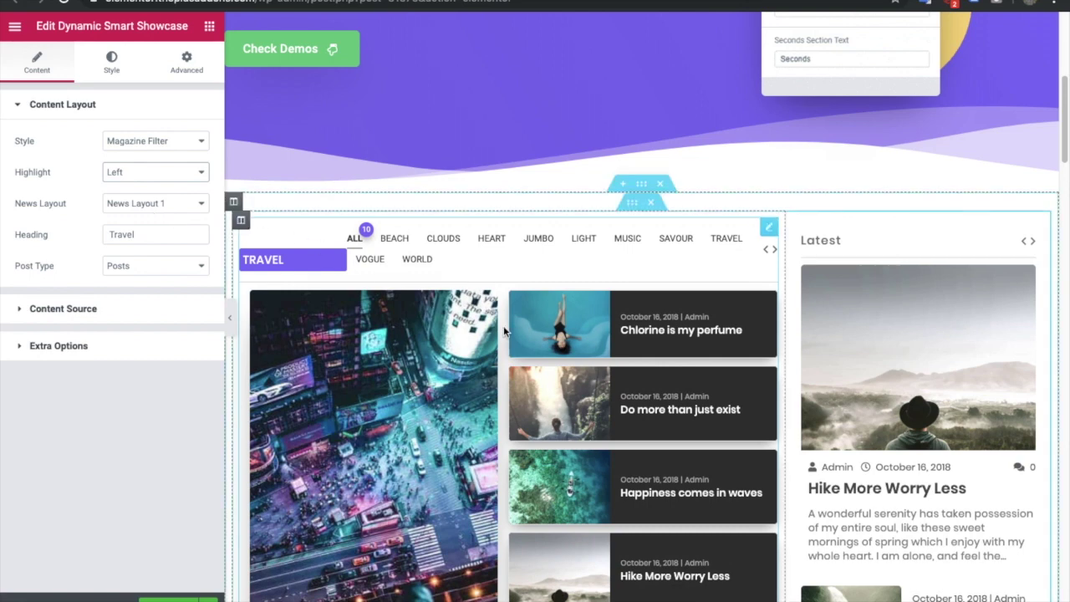
- Try the heading Travel Text on the Travel showcase widget and restore it to Travel
scroll(505, 331, down, 2)
double_click(165, 237)
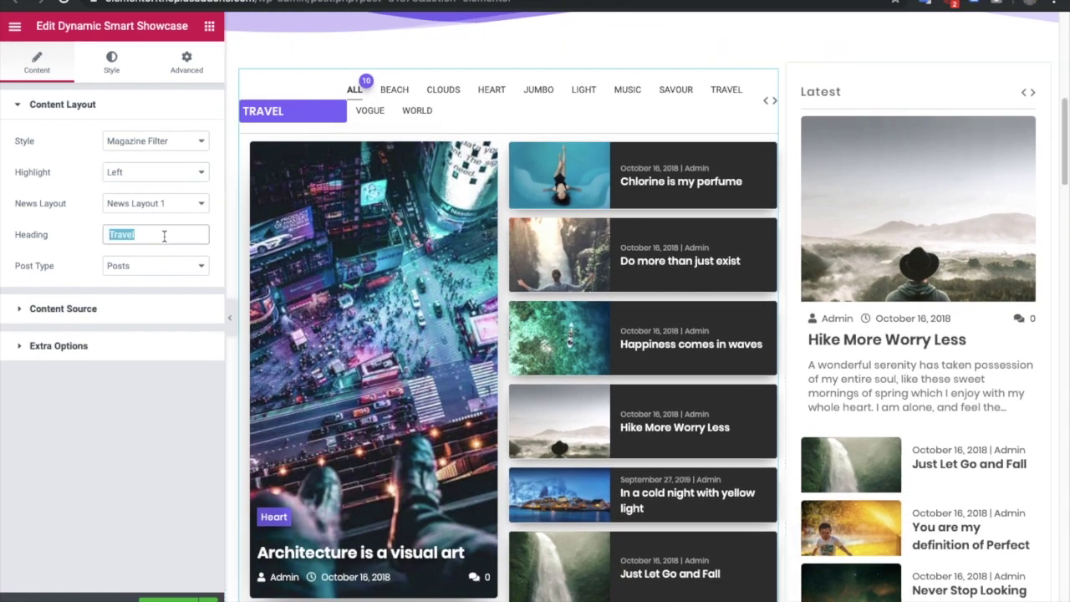
key(End)
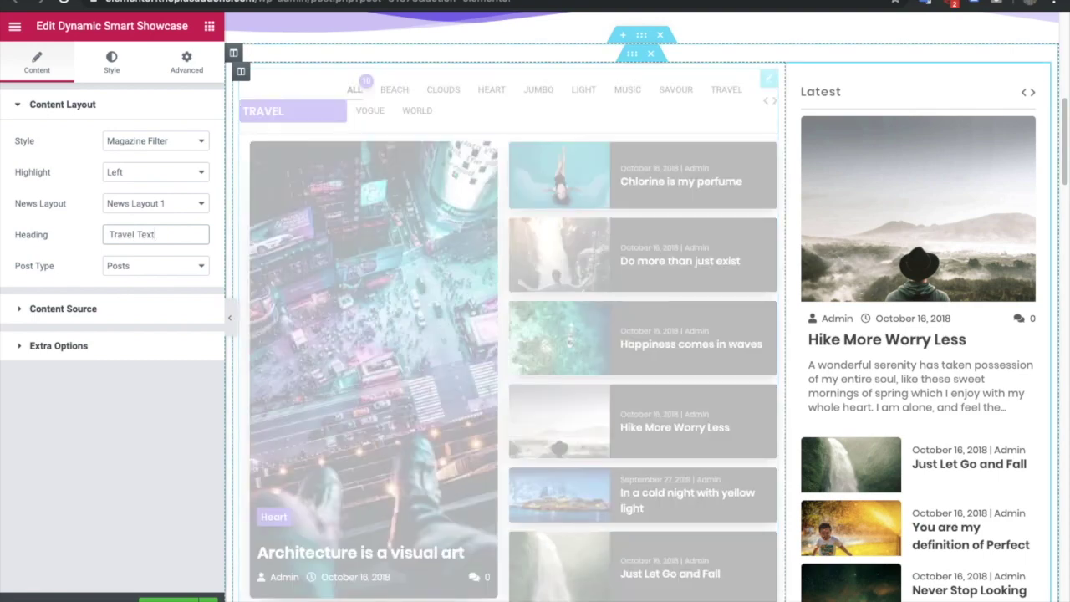
key(ctrl+a)
key(End)
key(BackSpace)
key(BackSpace)
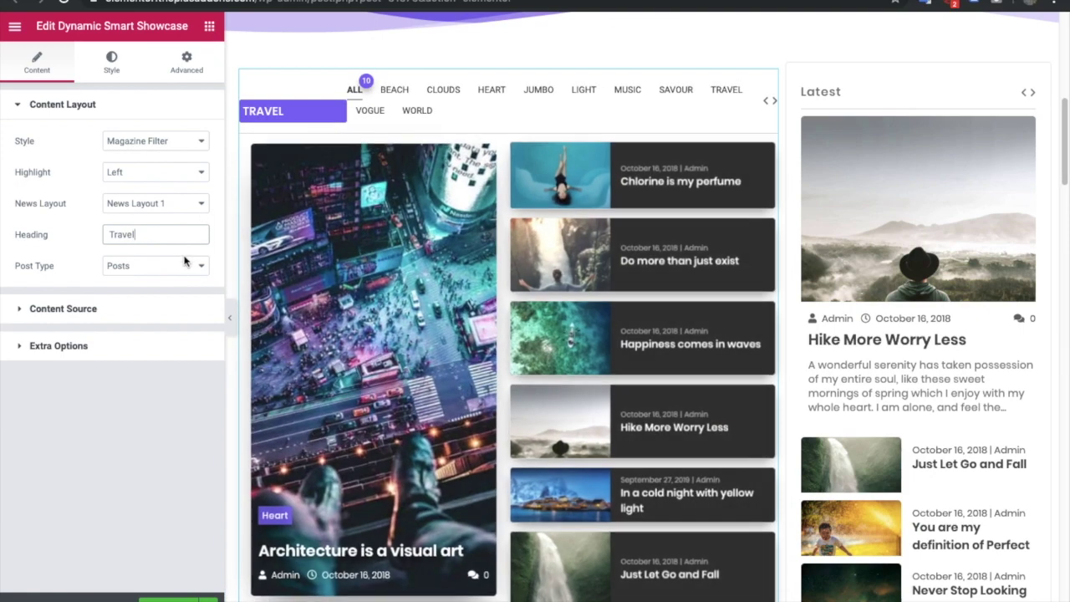
- Review the widget's Post Type options, keeping Posts, and look through the categories available as its content source
click(176, 266)
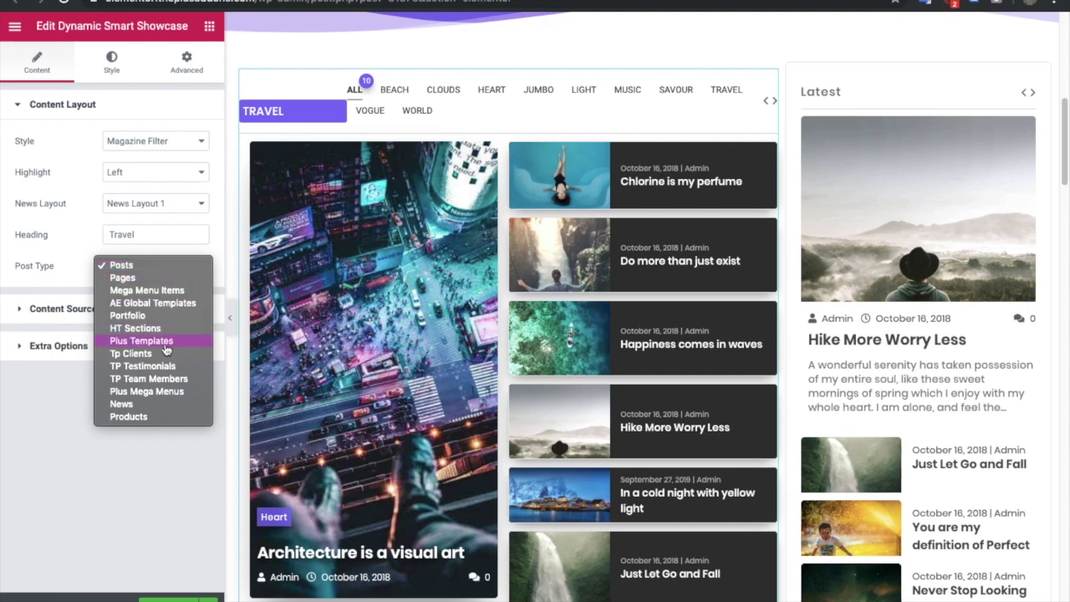
click(192, 265)
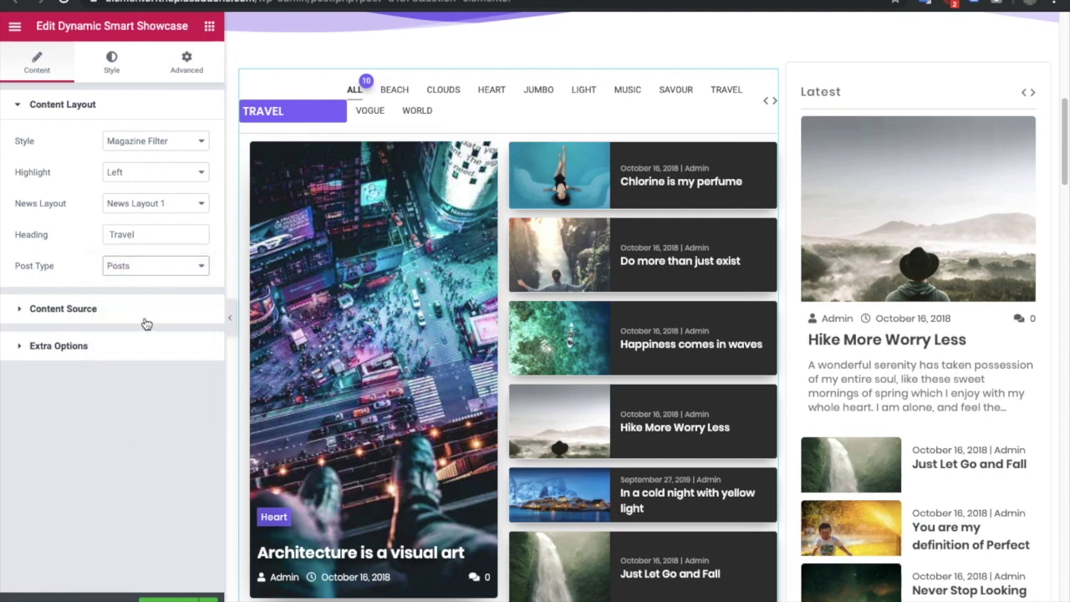
click(146, 315)
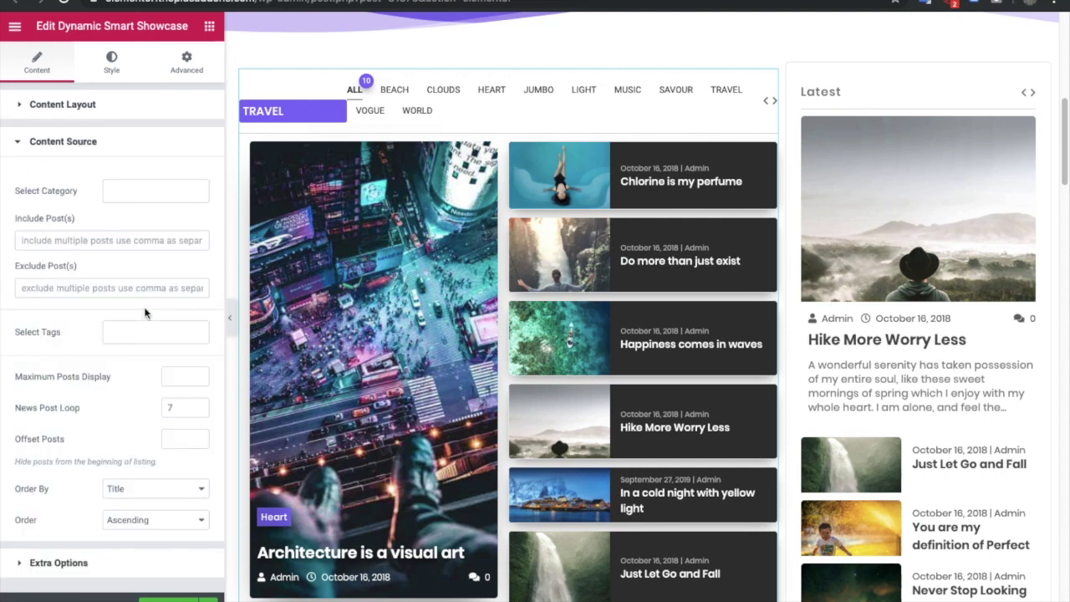
click(110, 192)
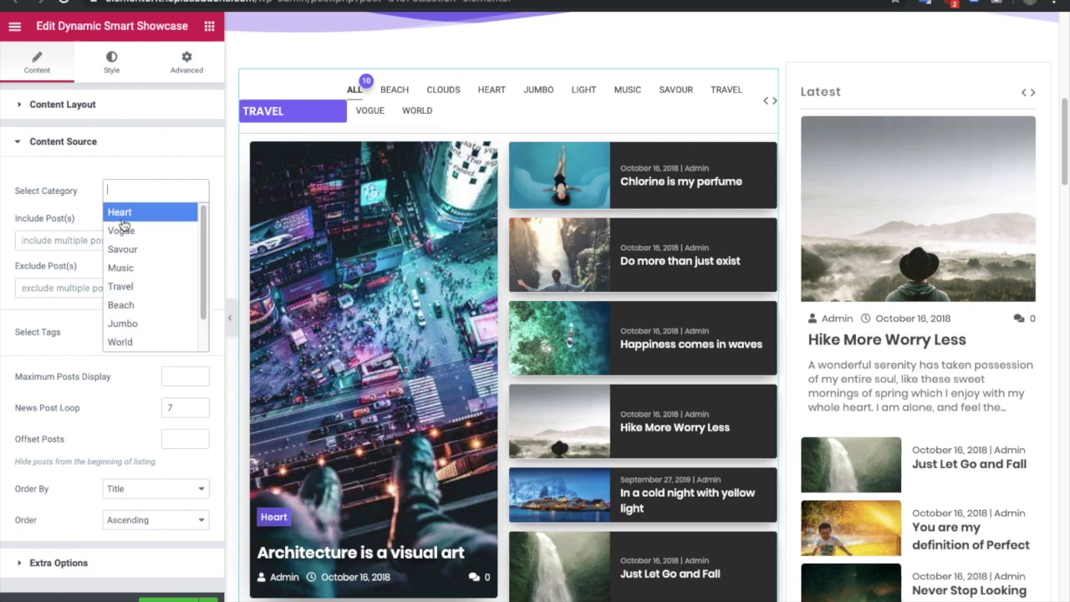
click(94, 177)
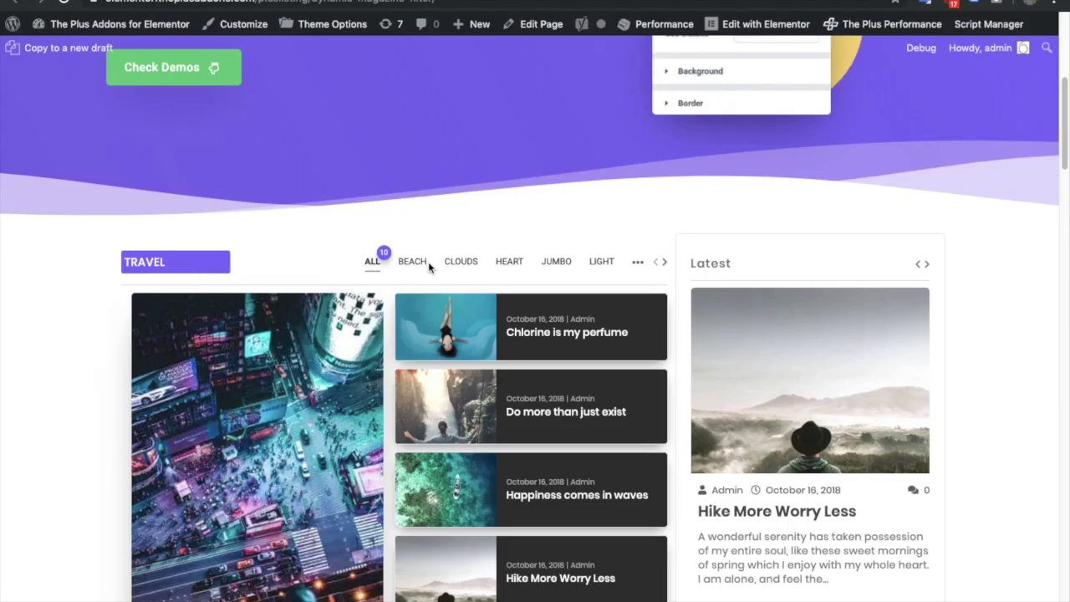
- Check the Travel listing's overflow categories on the live page and inspect the page in the iPhone X mobile view
click(638, 264)
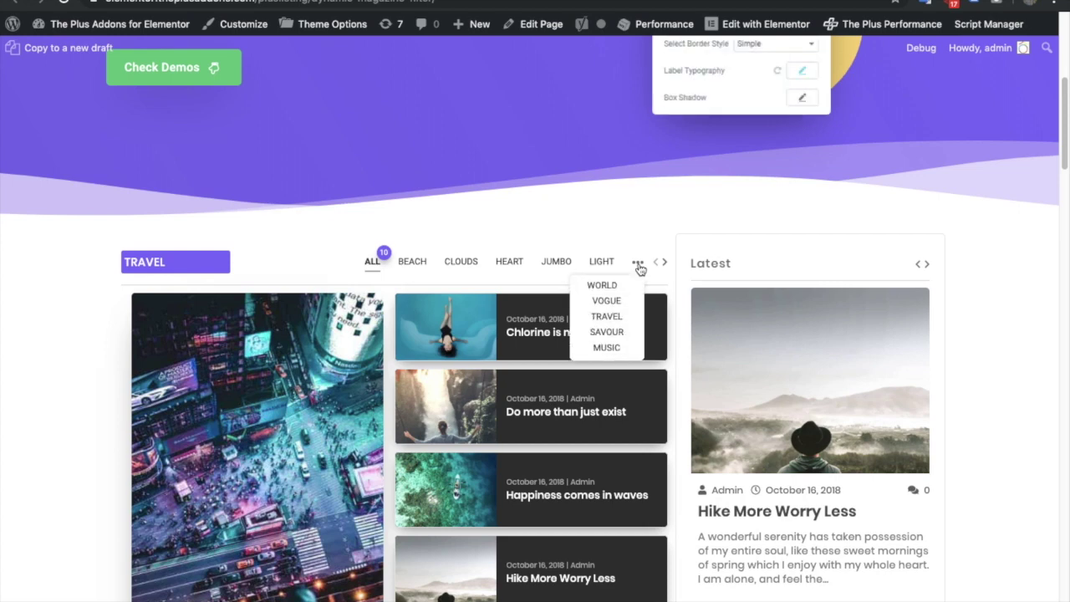
click(638, 264)
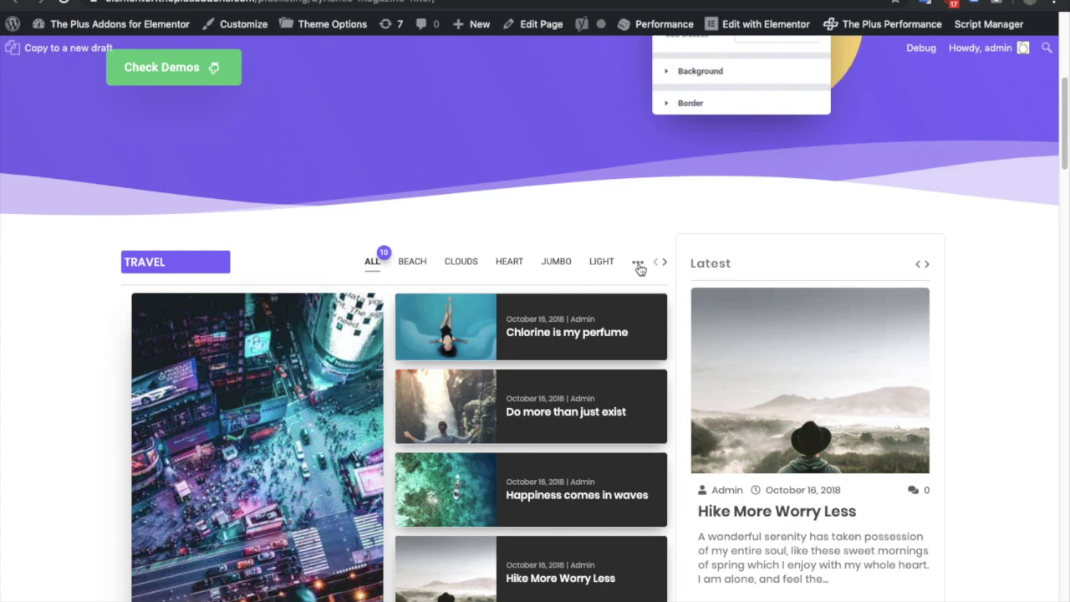
right_click(66, 302)
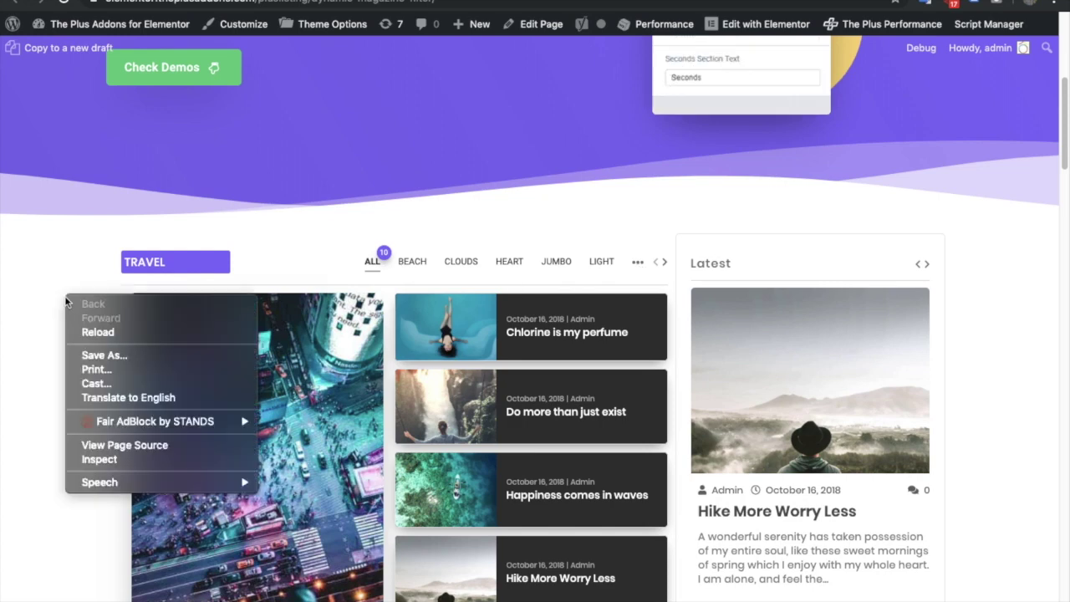
click(99, 460)
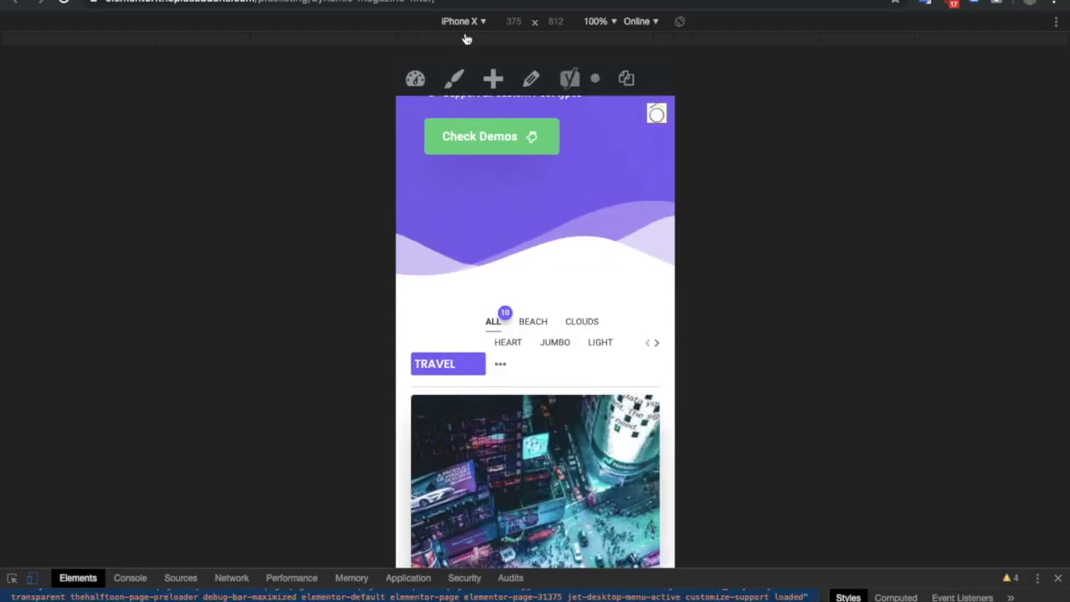
click(461, 21)
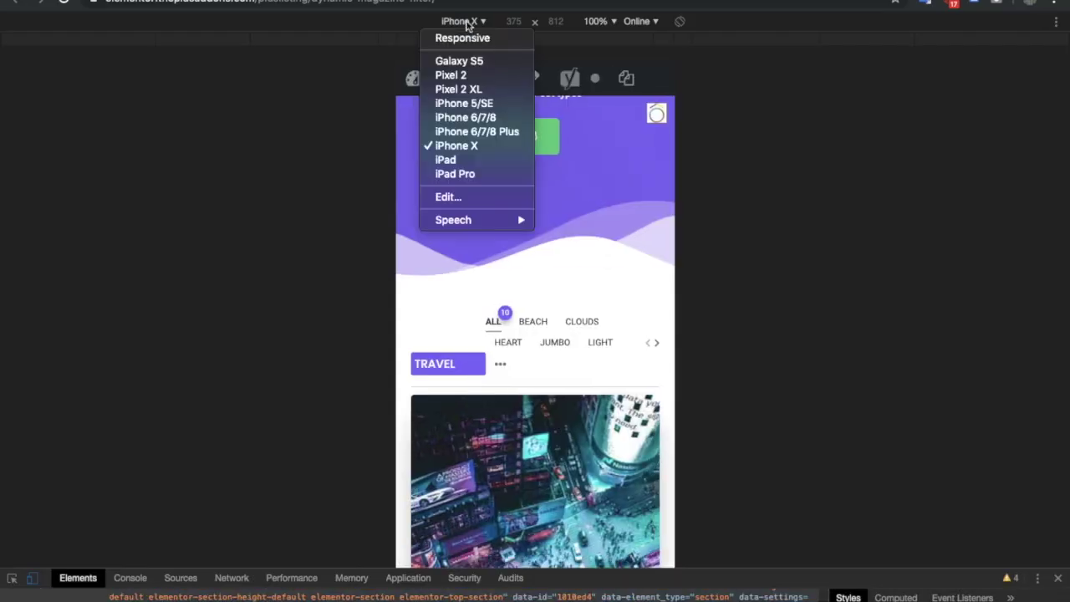
click(466, 23)
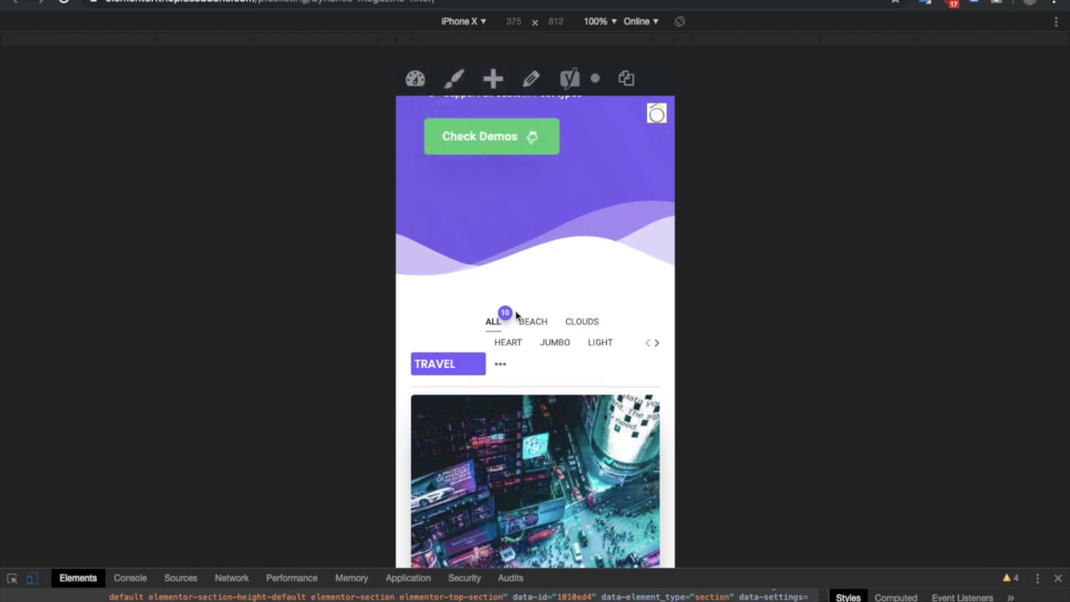
- Reload the page in the iPhone X view and check the Travel listing's overflow categories before leaving the mobile preview
click(63, 2)
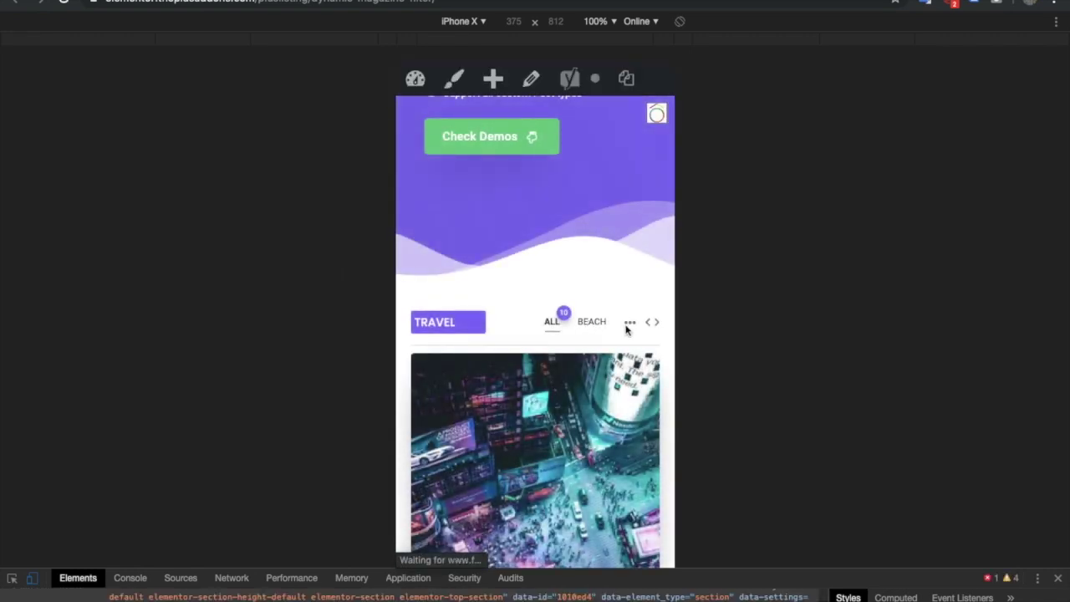
click(630, 323)
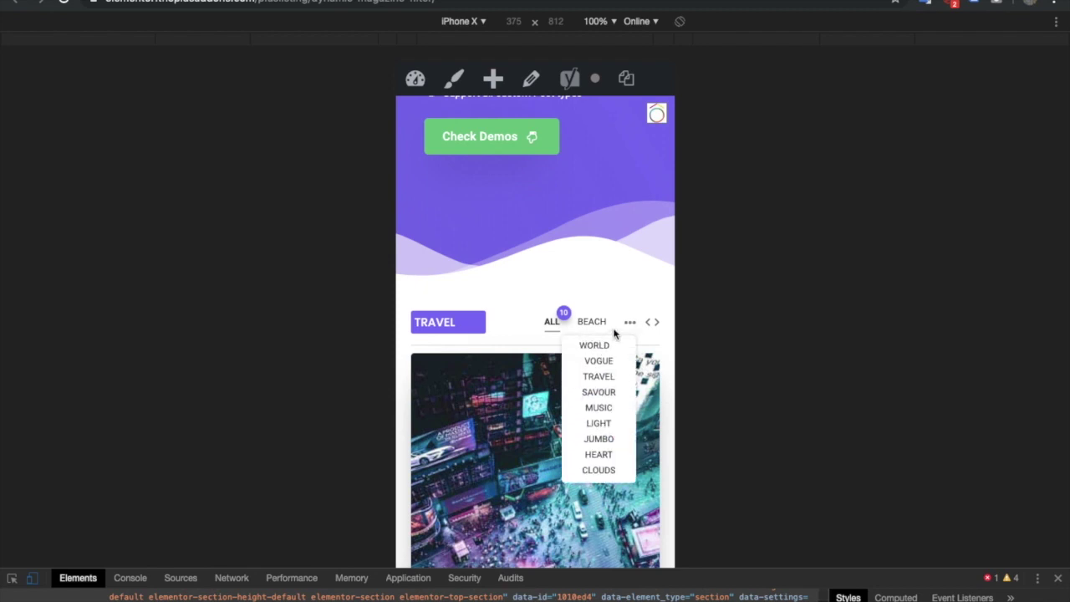
click(627, 325)
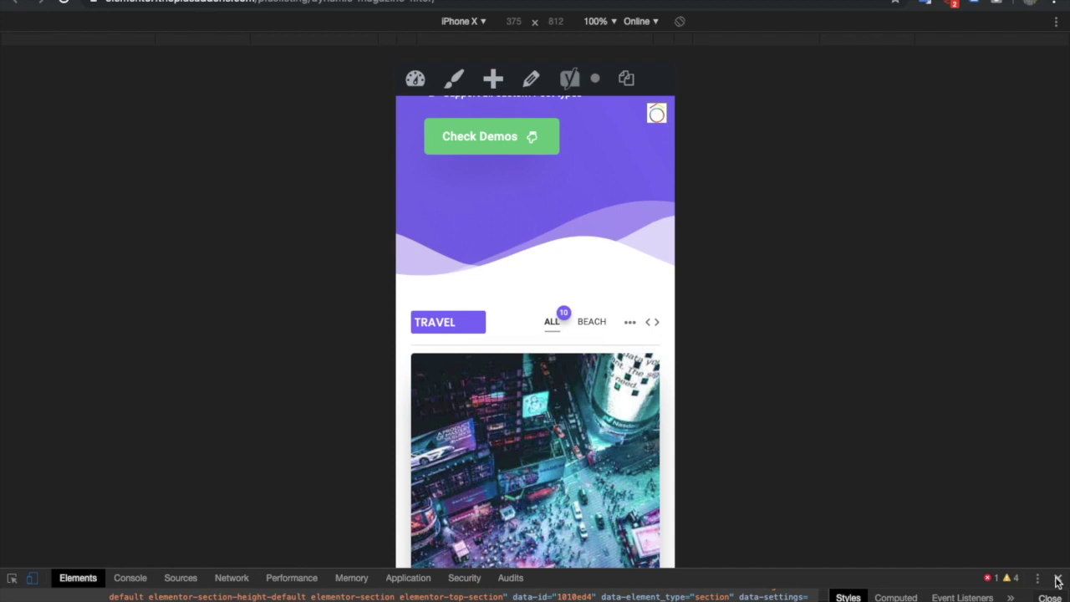
click(630, 322)
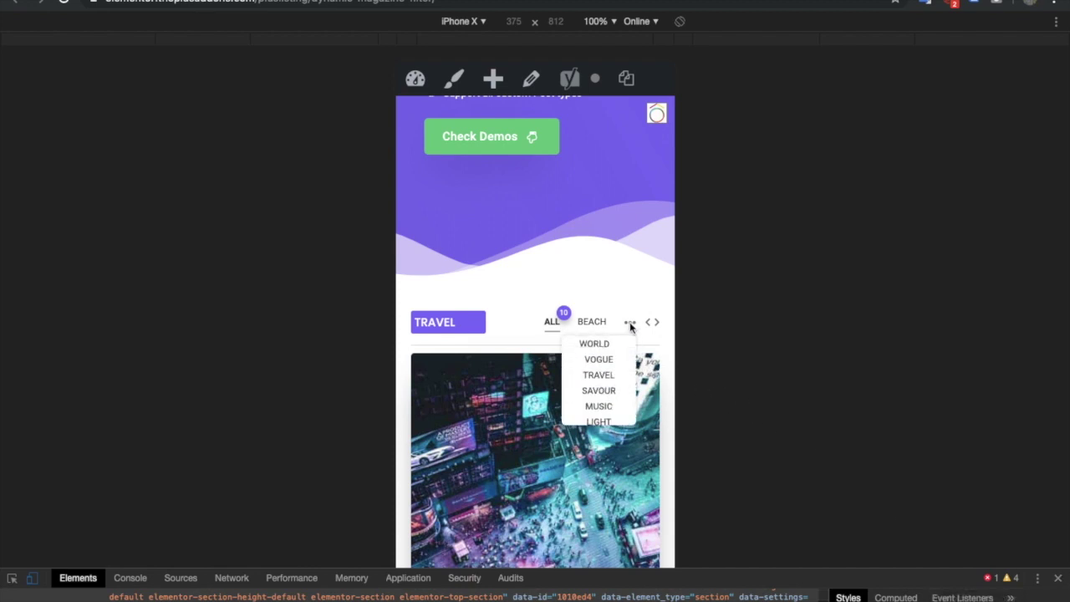
click(1060, 577)
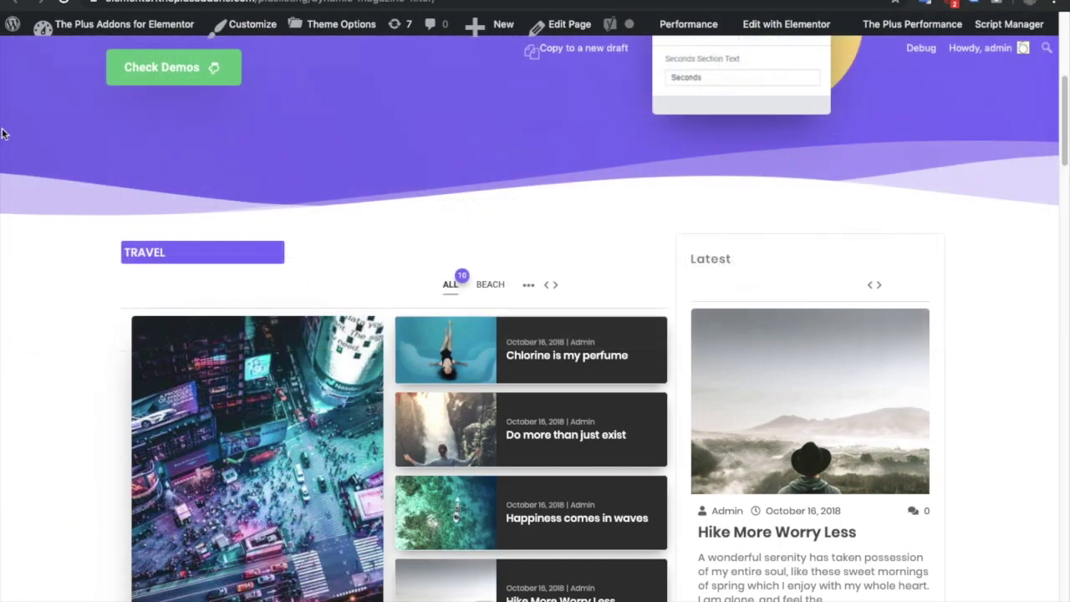
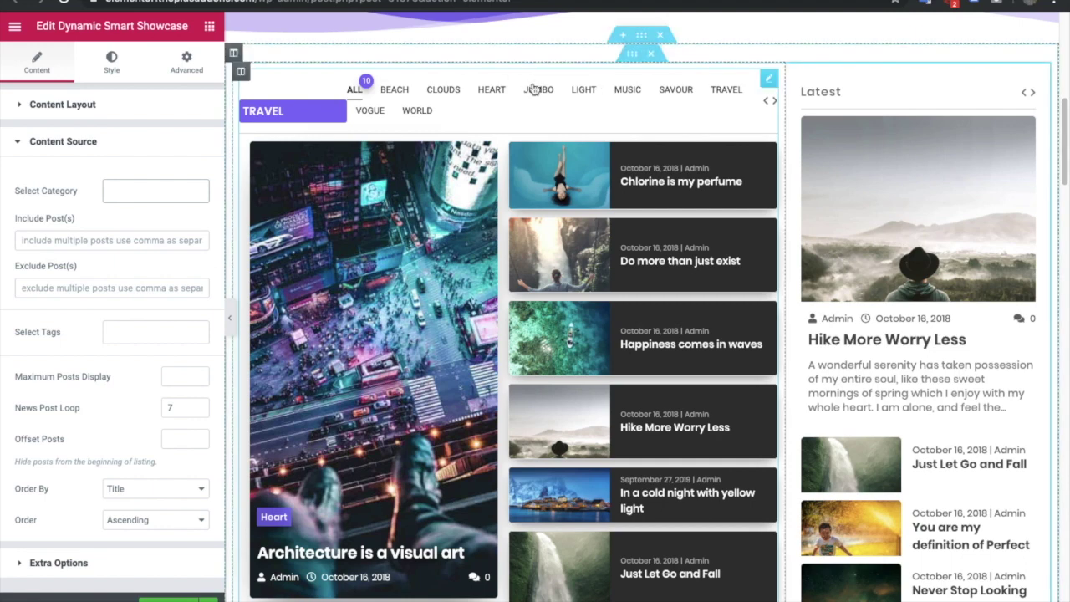
- In the widget editor, review the Include Posts, Exclude Posts, Select Tags and Maximum Posts Display settings against the Travel listing
click(115, 238)
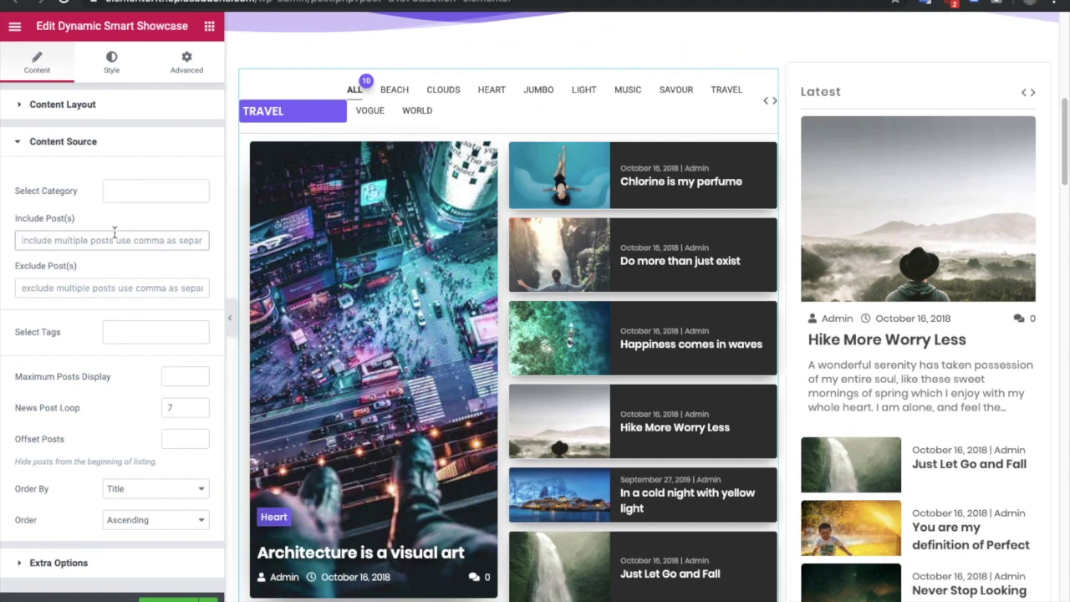
click(100, 287)
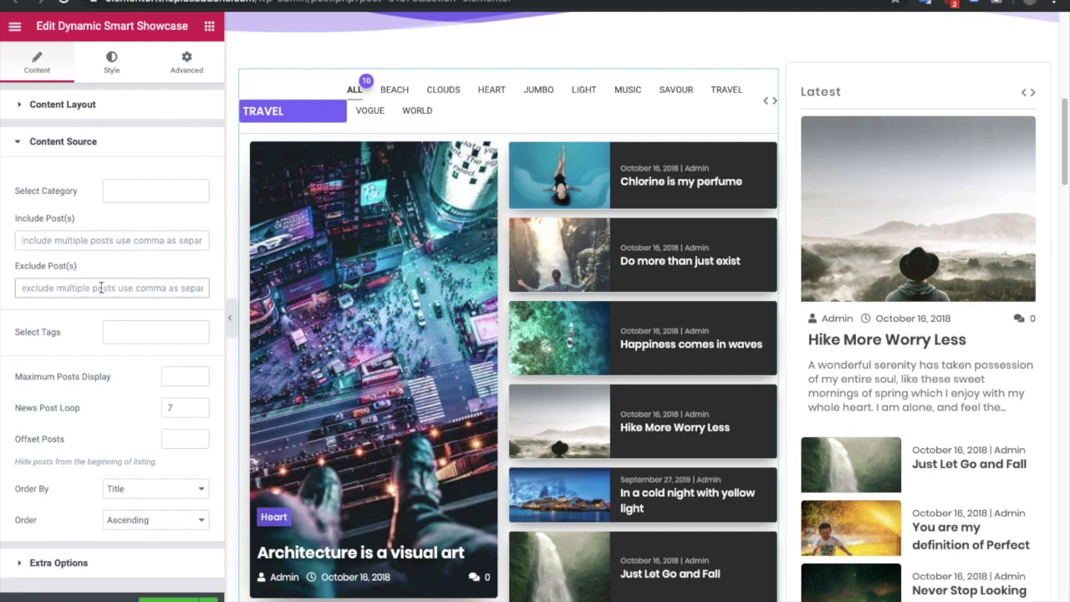
click(120, 326)
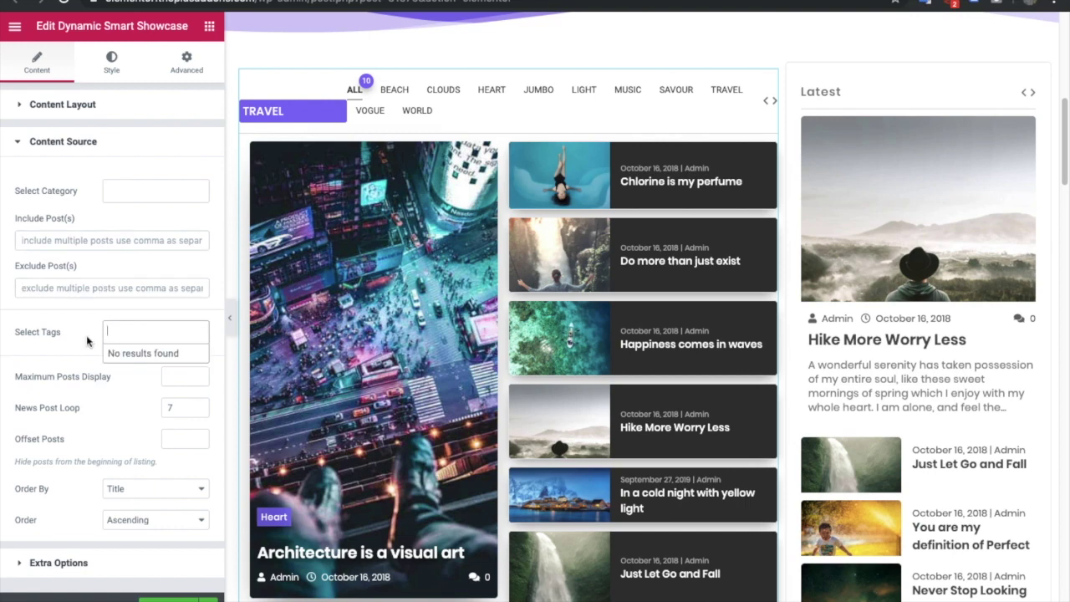
click(173, 378)
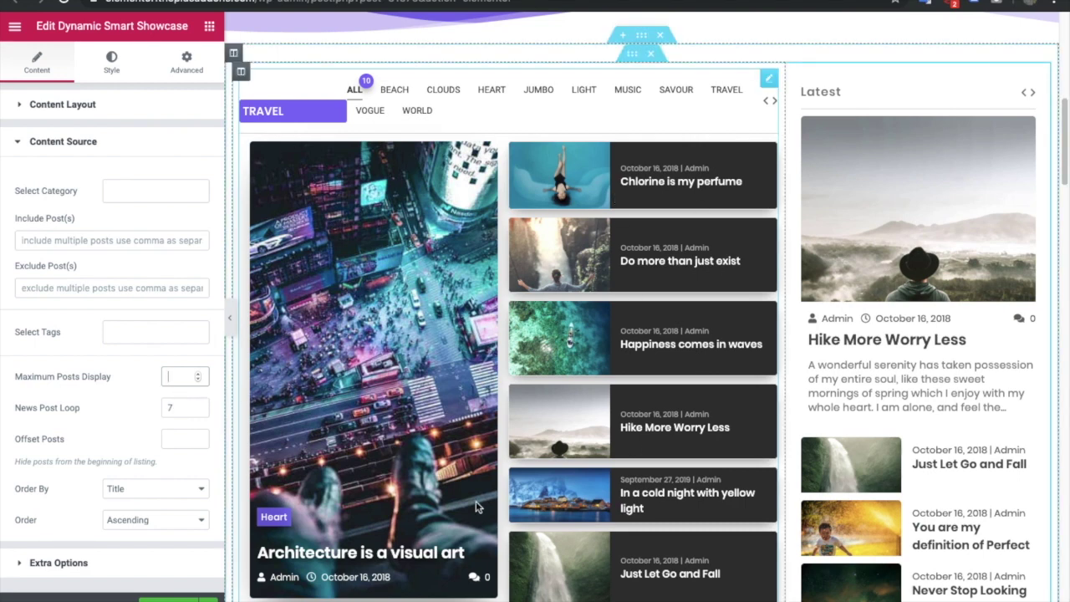
scroll(613, 387, down, 2)
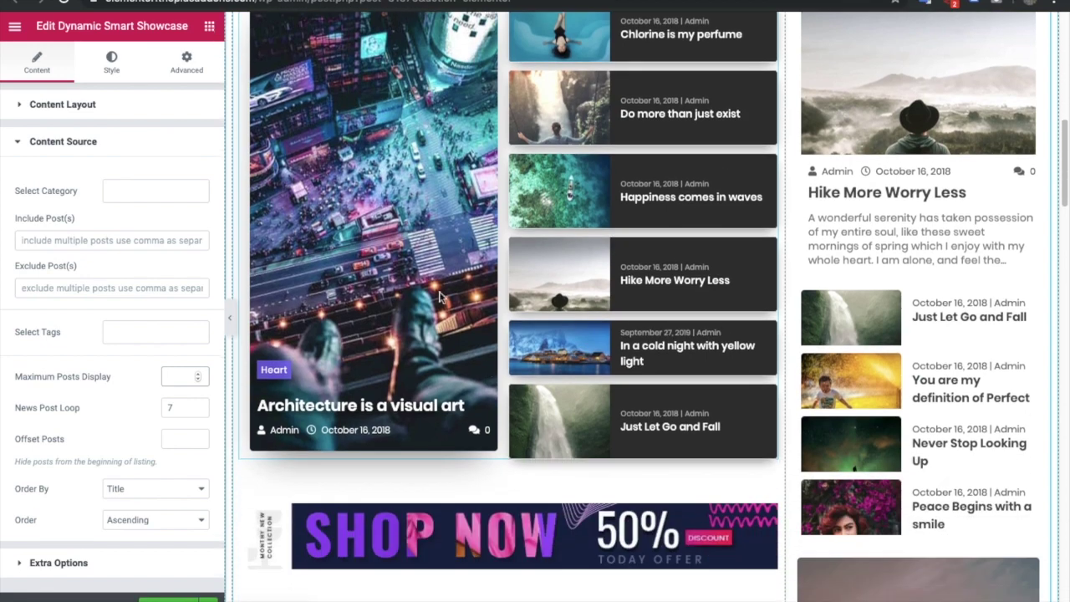
scroll(616, 293, up, 3)
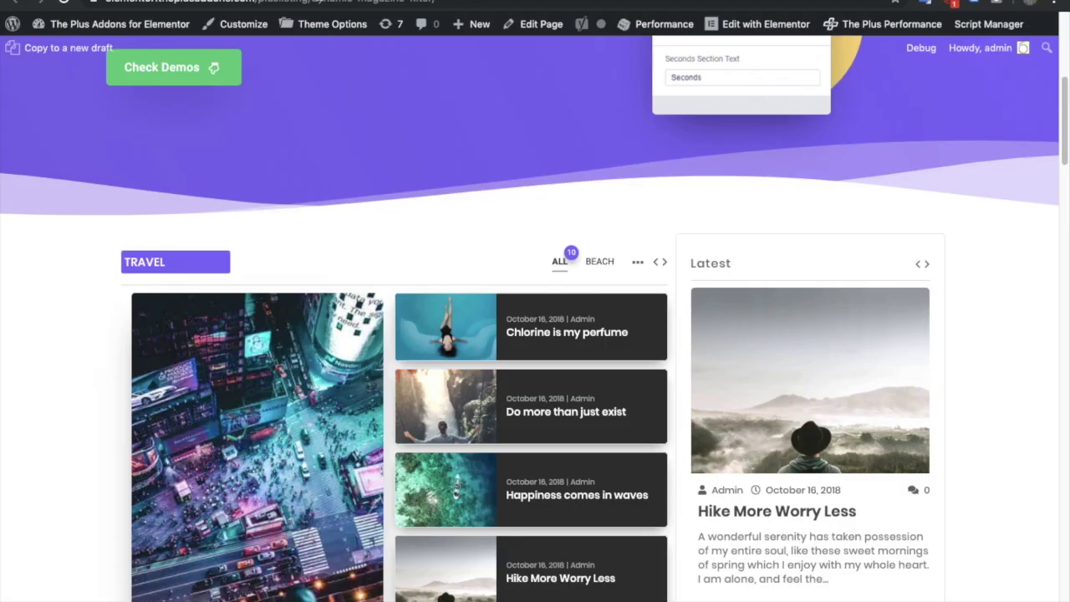
- Advance the live page's Travel listing to its next set of posts and examine them
click(665, 263)
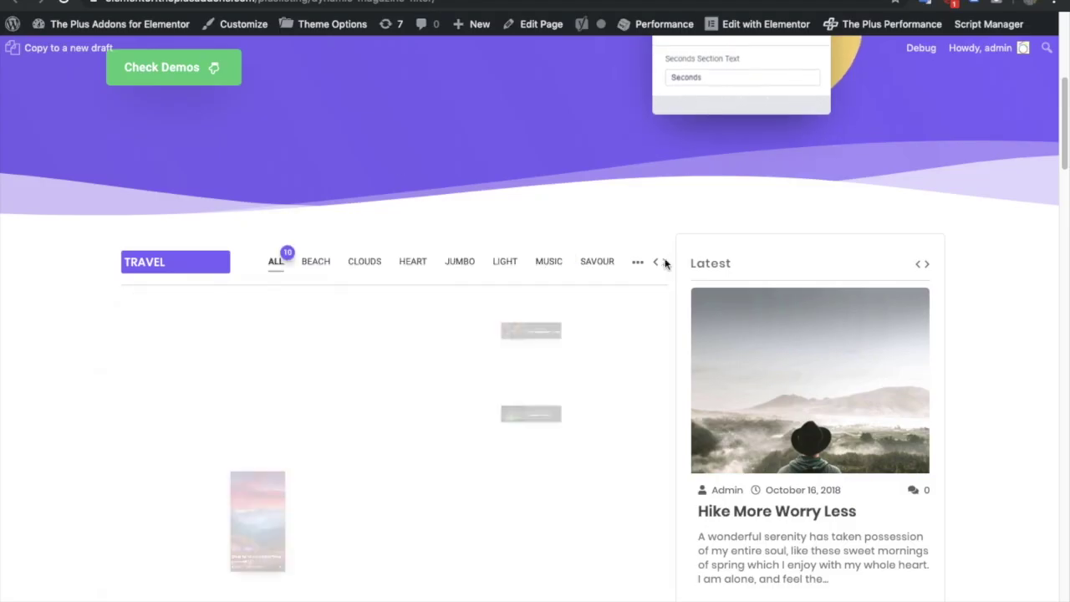
scroll(664, 262, down, 2)
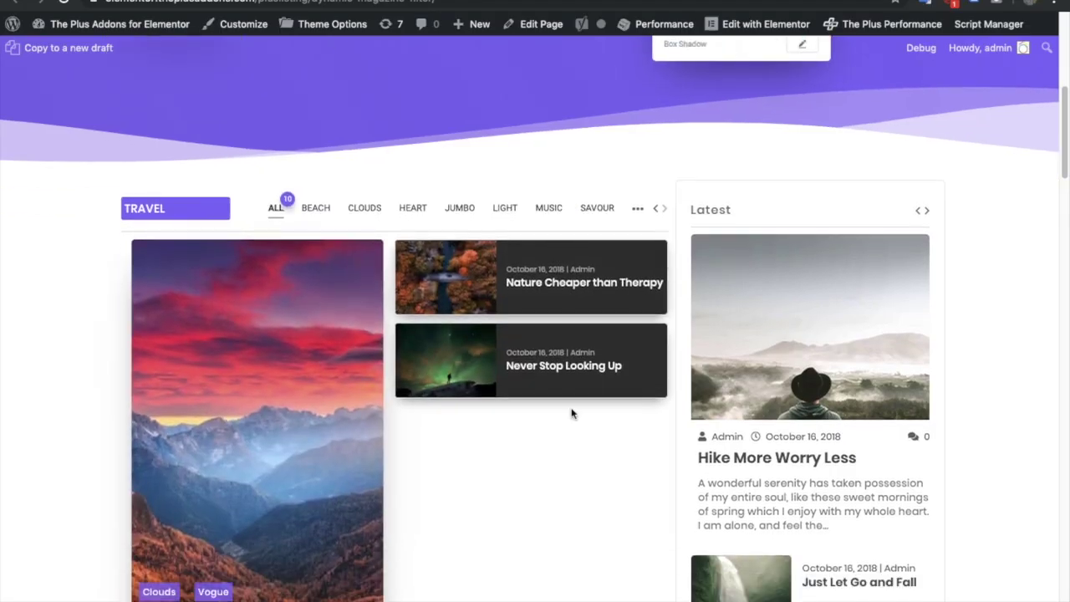
scroll(501, 326, down, 1)
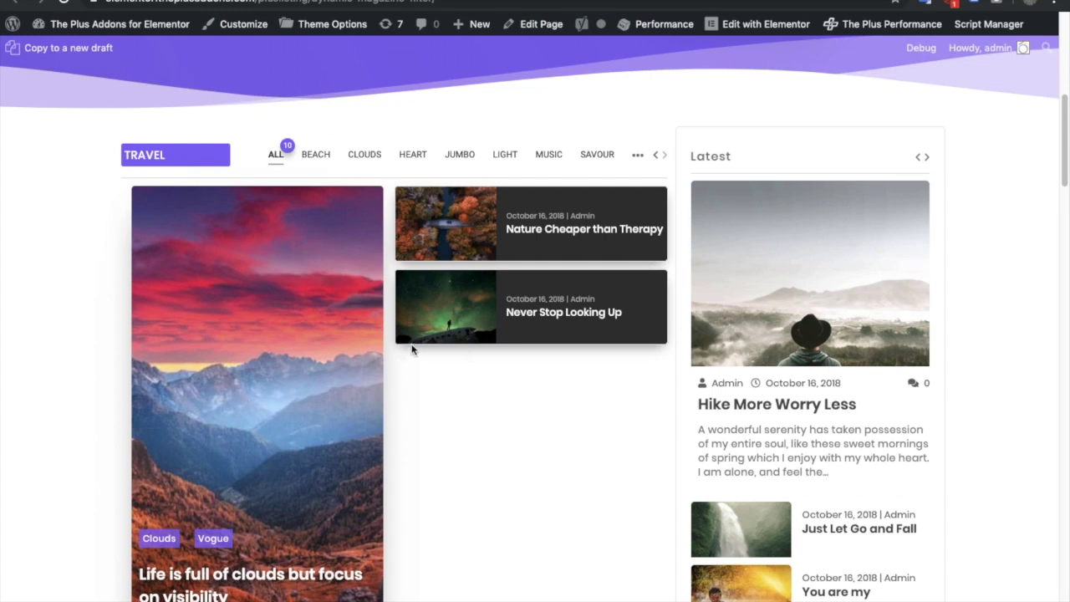
scroll(441, 412, down, 2)
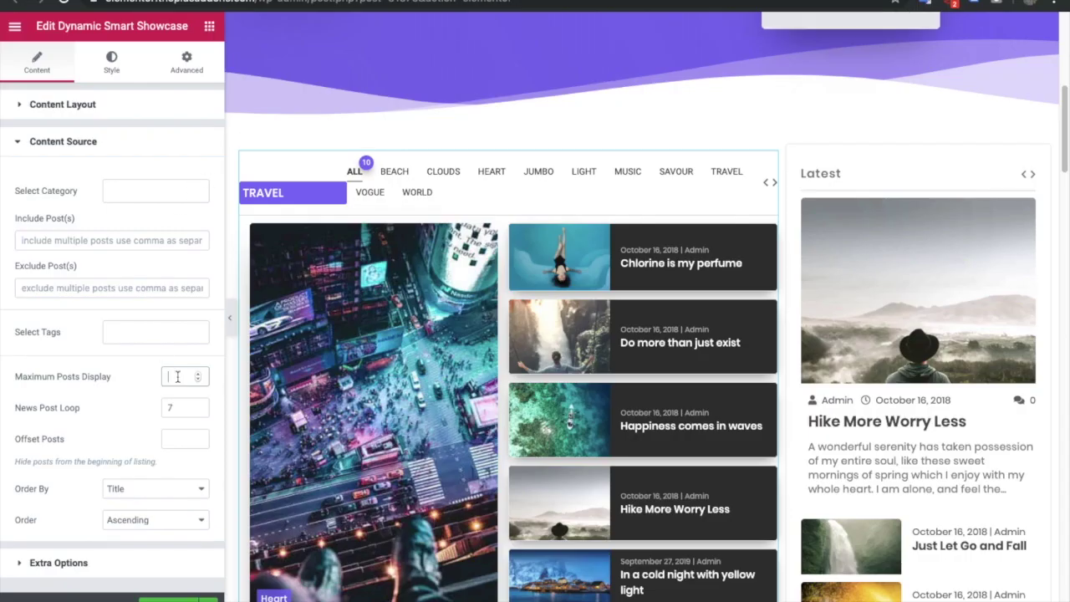
- In the widget editor, review the News Post Loop and Offset Posts settings, keeping the loop at 7 and the offset empty
click(172, 406)
text(7)
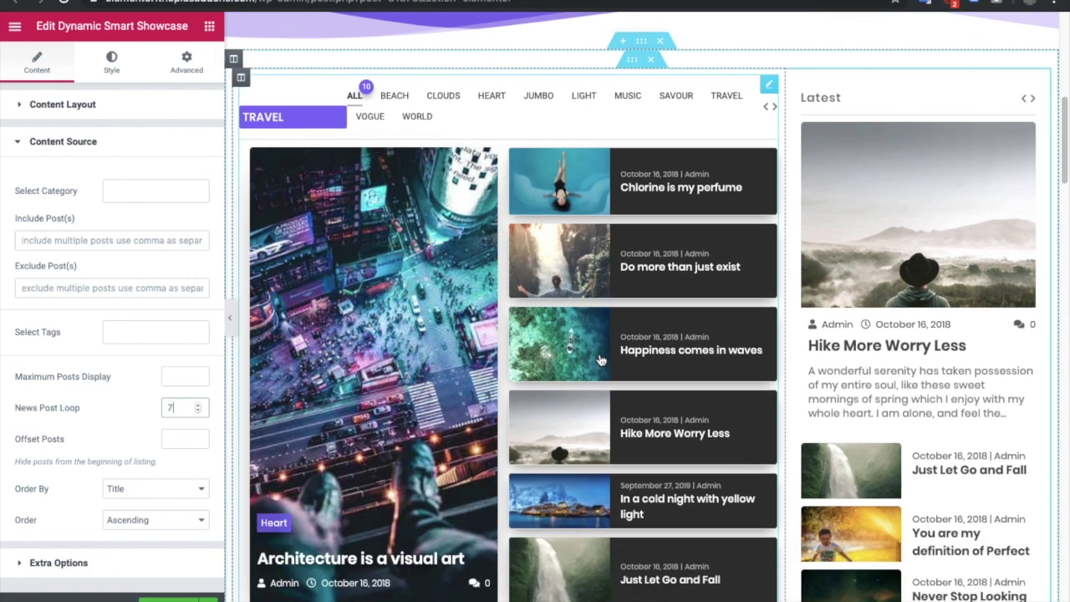
scroll(535, 125, down, 2)
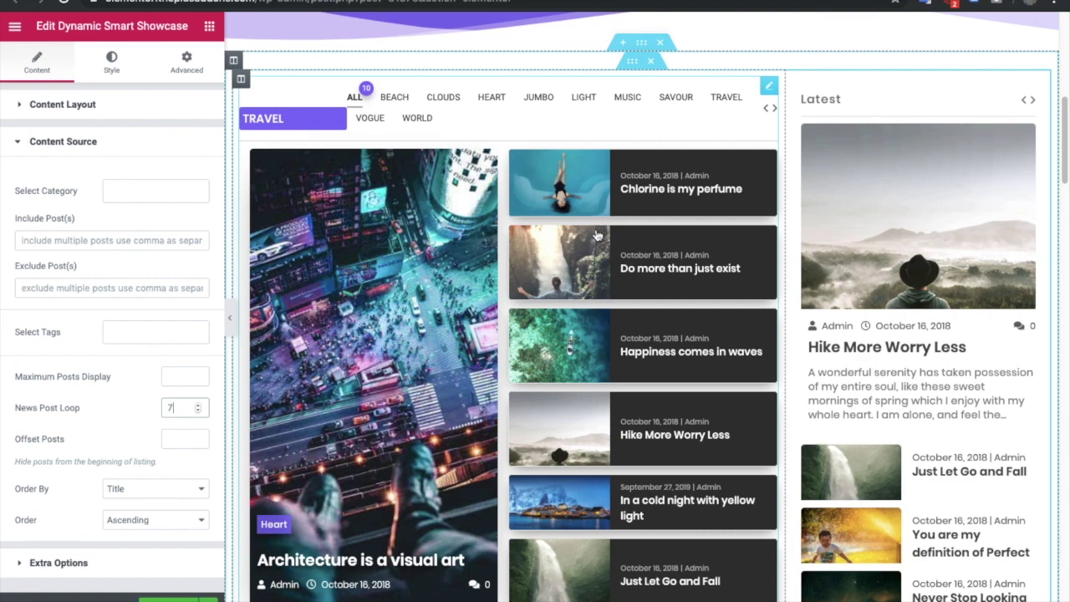
click(168, 444)
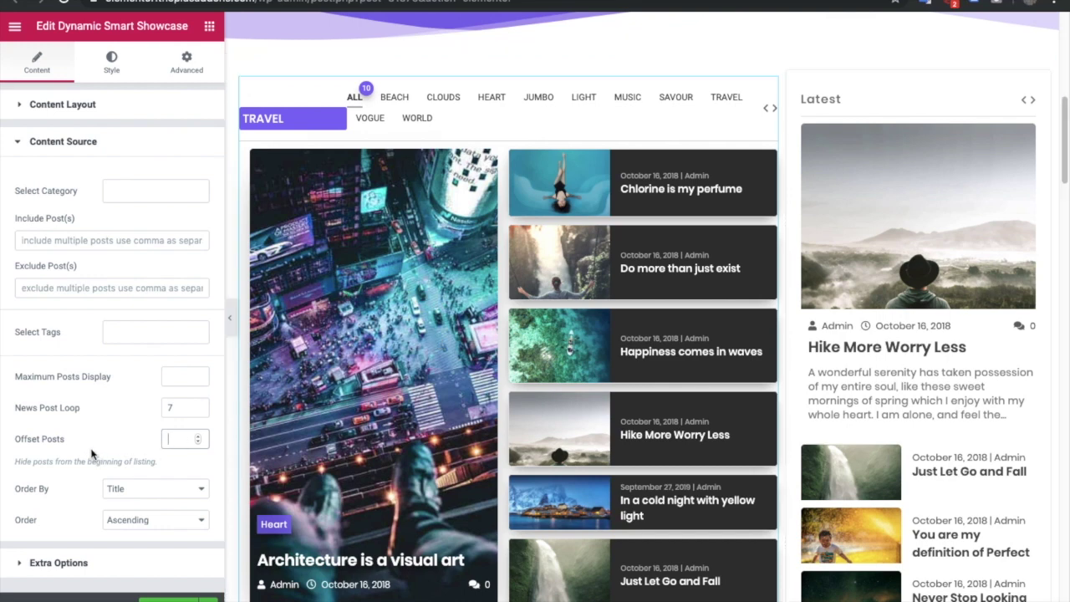
- Review the Order By and Order options in the content source settings, keeping Title and Ascending
click(119, 491)
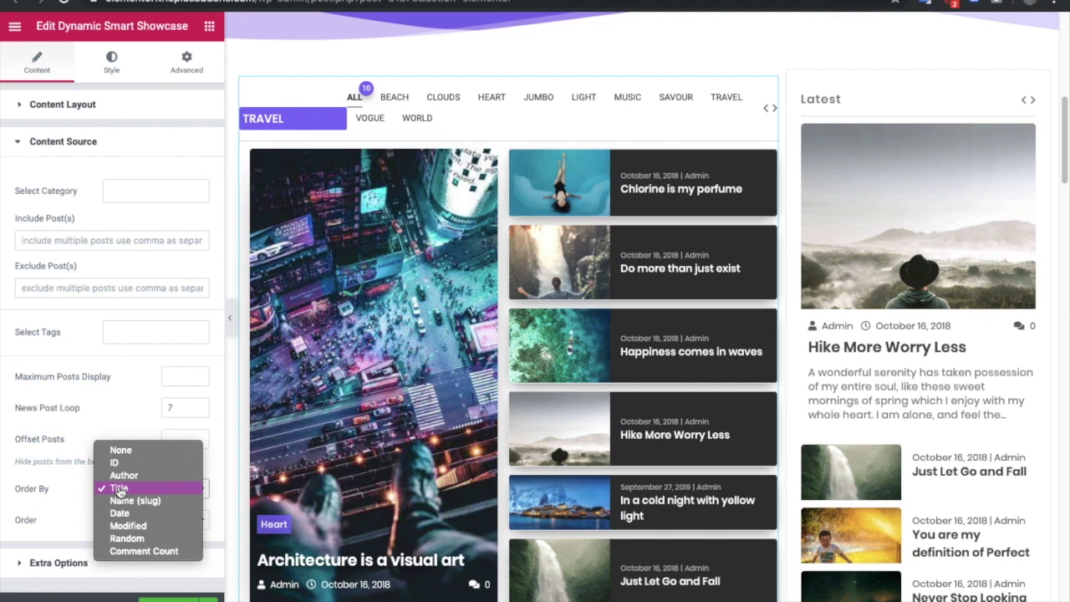
click(119, 489)
click(147, 526)
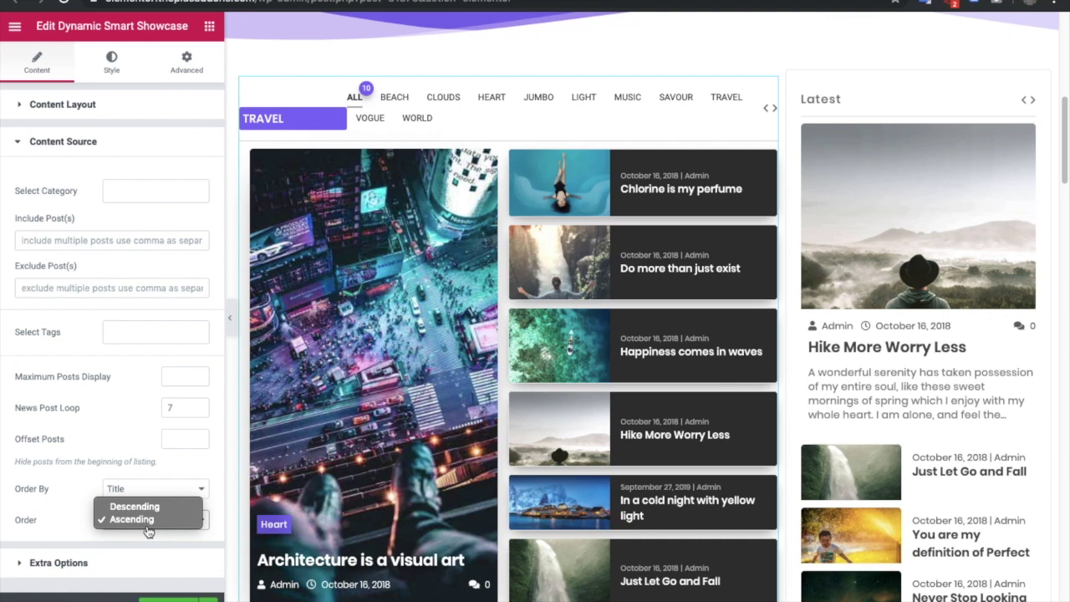
click(27, 522)
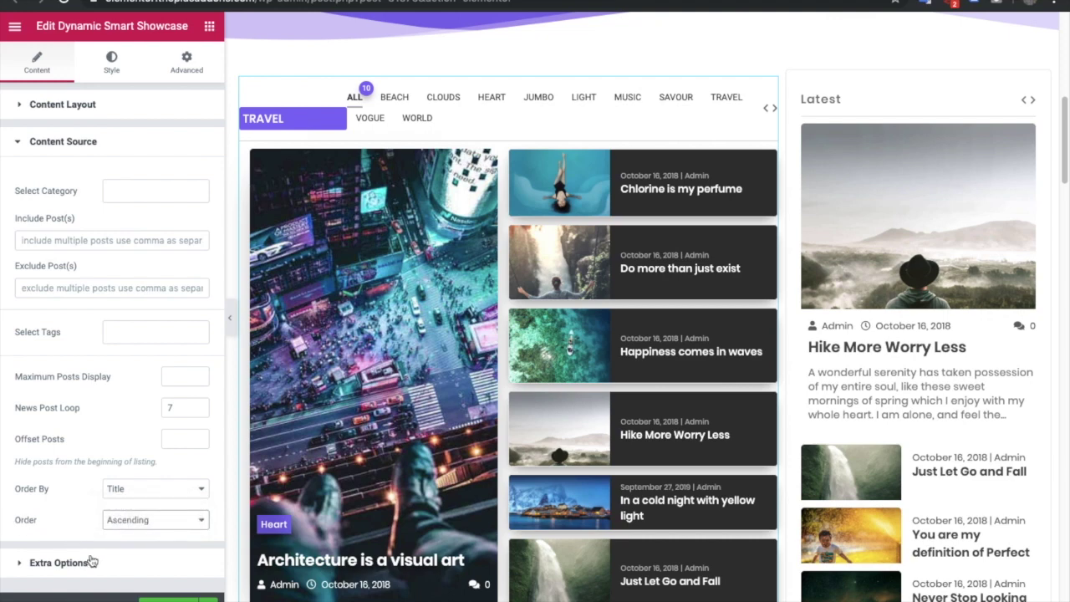
- Open the widget's Extra Options and review the available Title Tag choices, keeping H3
click(88, 564)
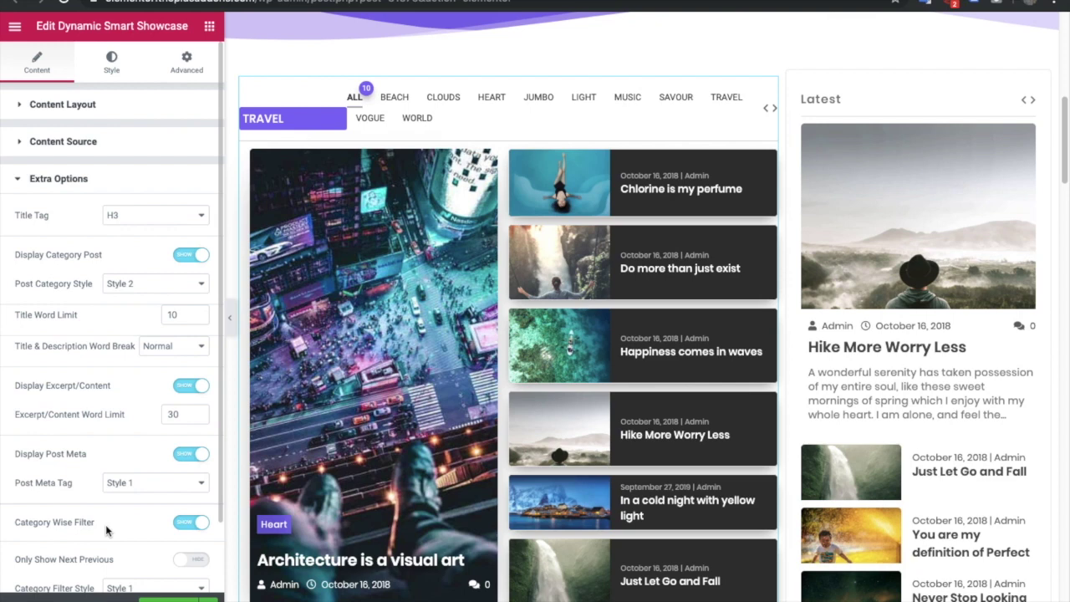
click(117, 218)
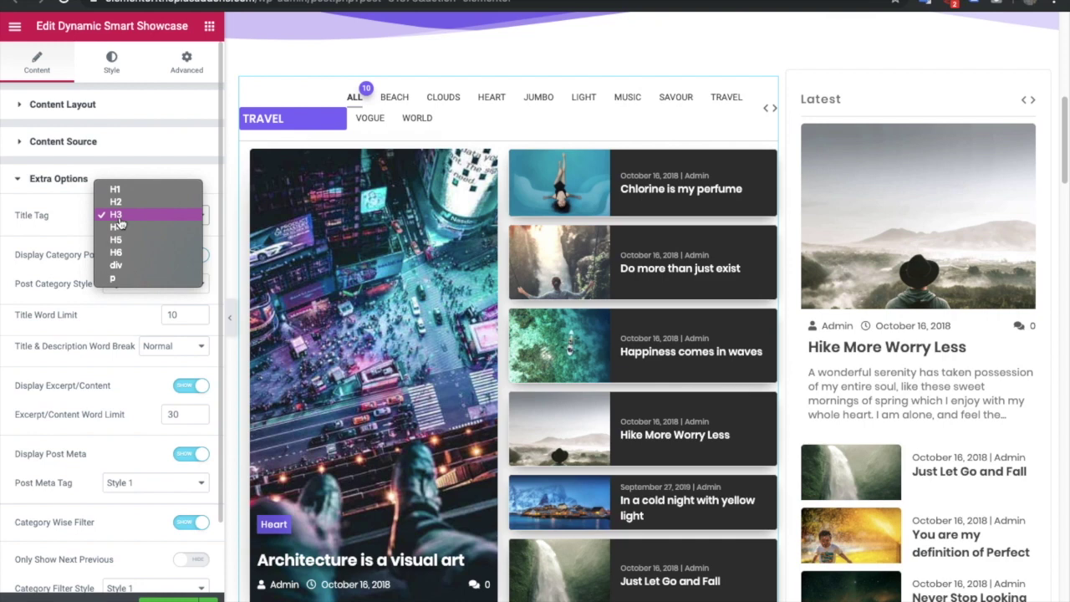
click(120, 219)
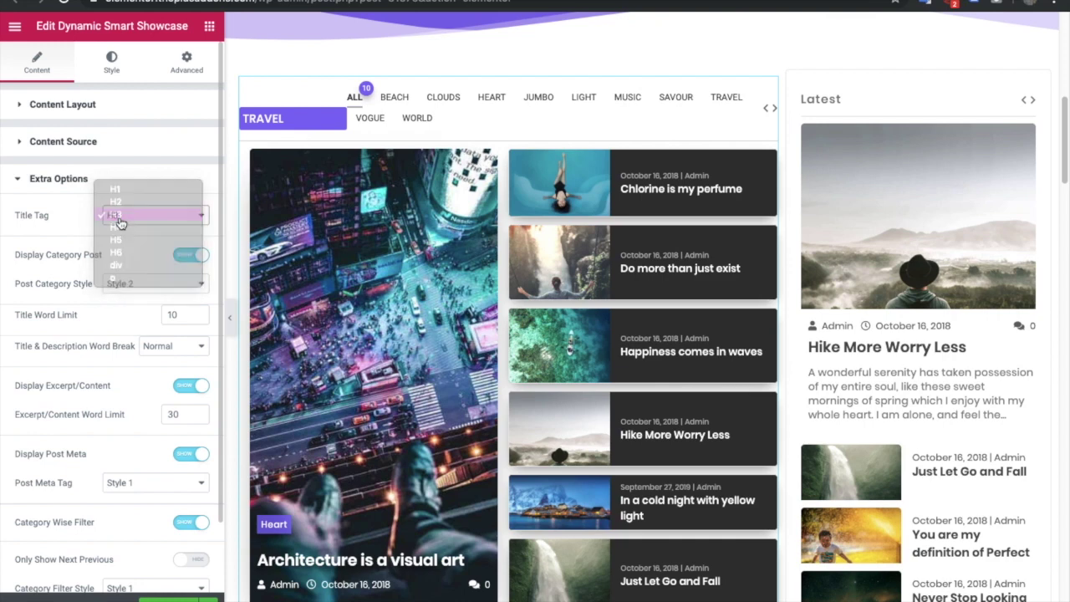
click(120, 219)
click(119, 217)
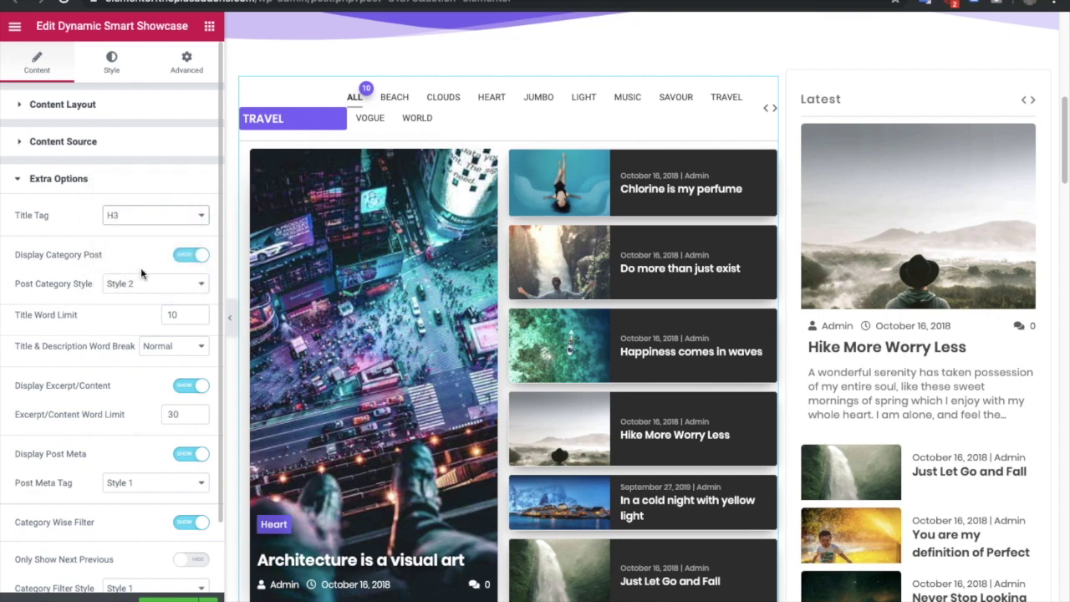
- Hide and re-show the post category label, and review the Post Category Style options while keeping Style 2
click(191, 256)
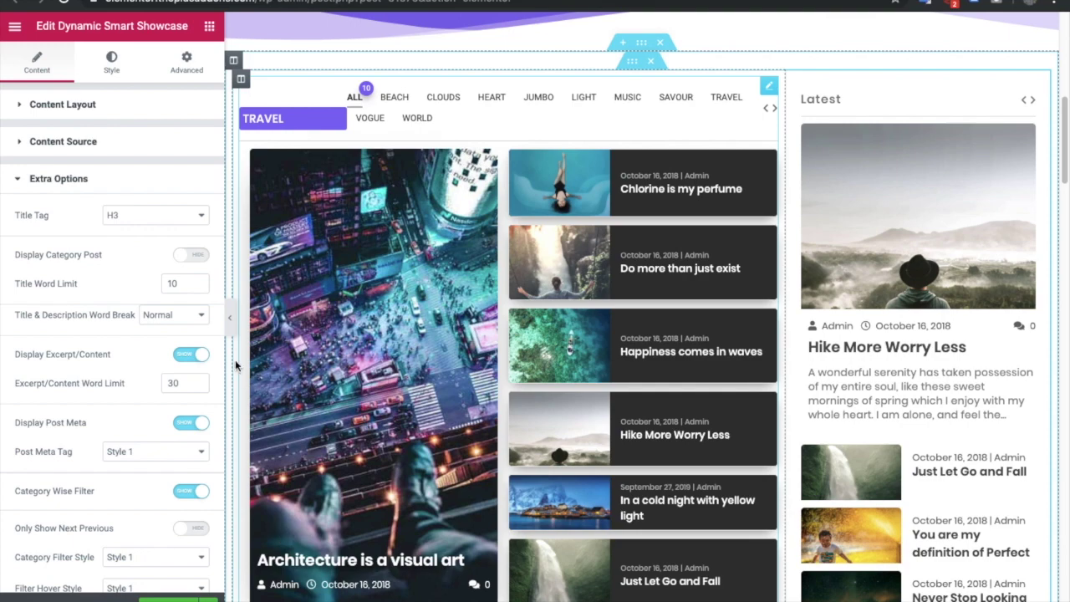
click(193, 259)
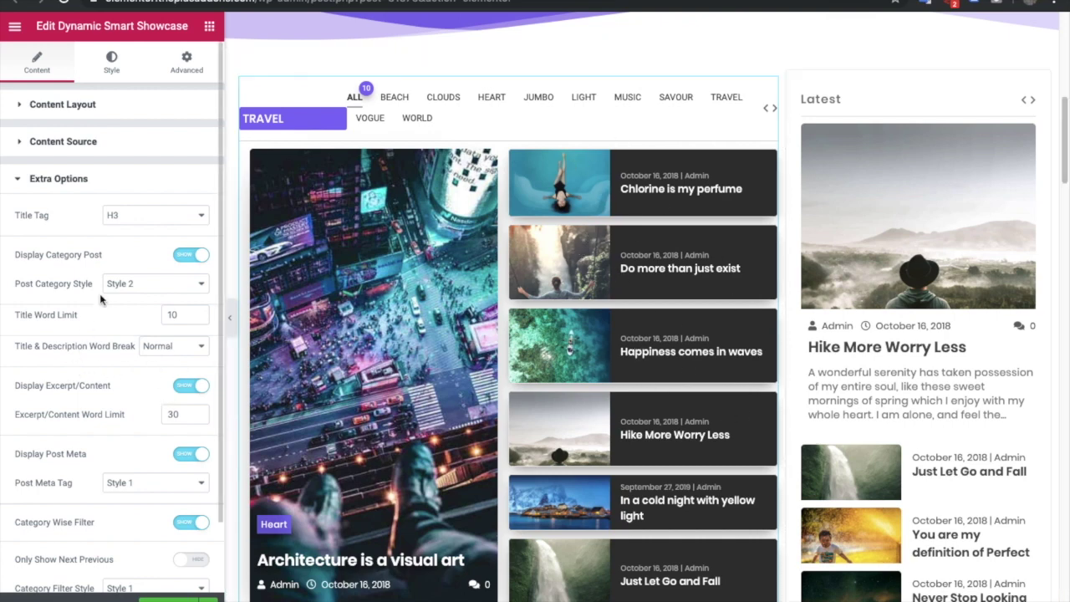
scroll(100, 294, down, 1)
click(125, 249)
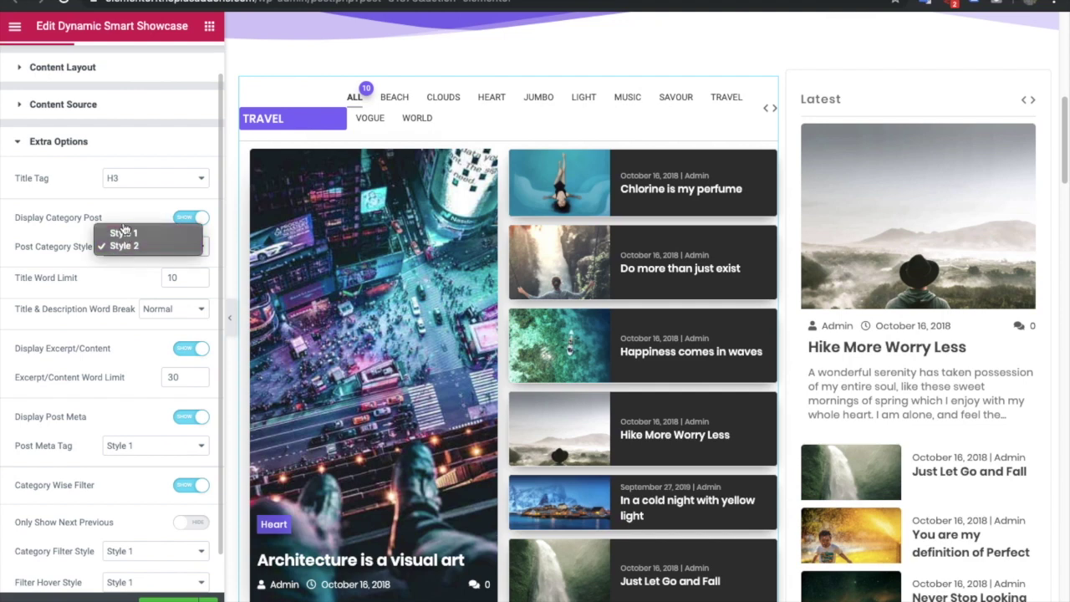
click(123, 246)
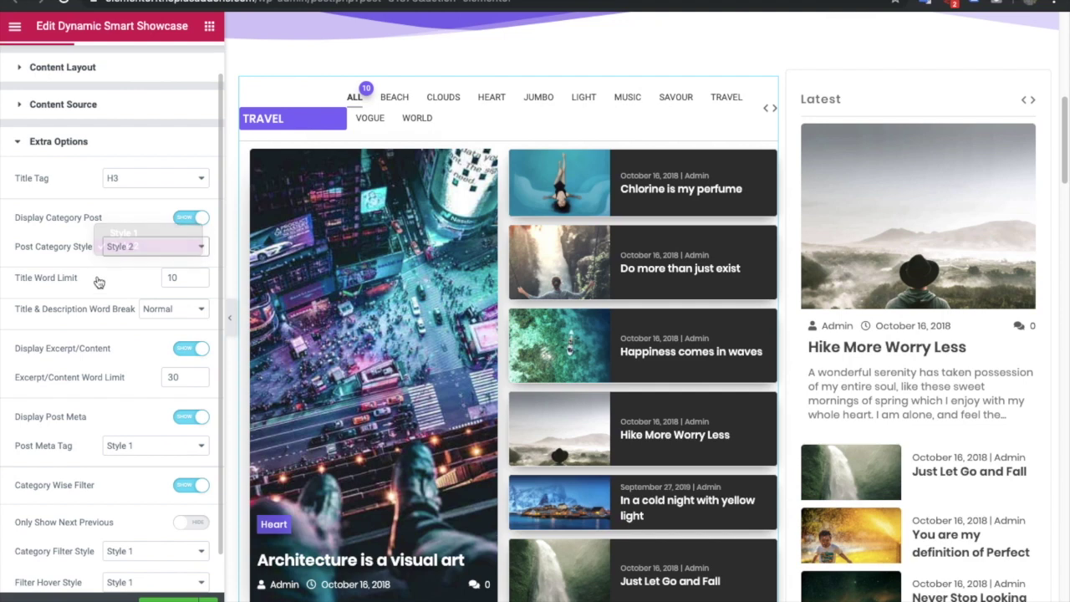
- Review the title word limit, word break and excerpt word limit settings, keeping 10, Normal and 30
click(176, 280)
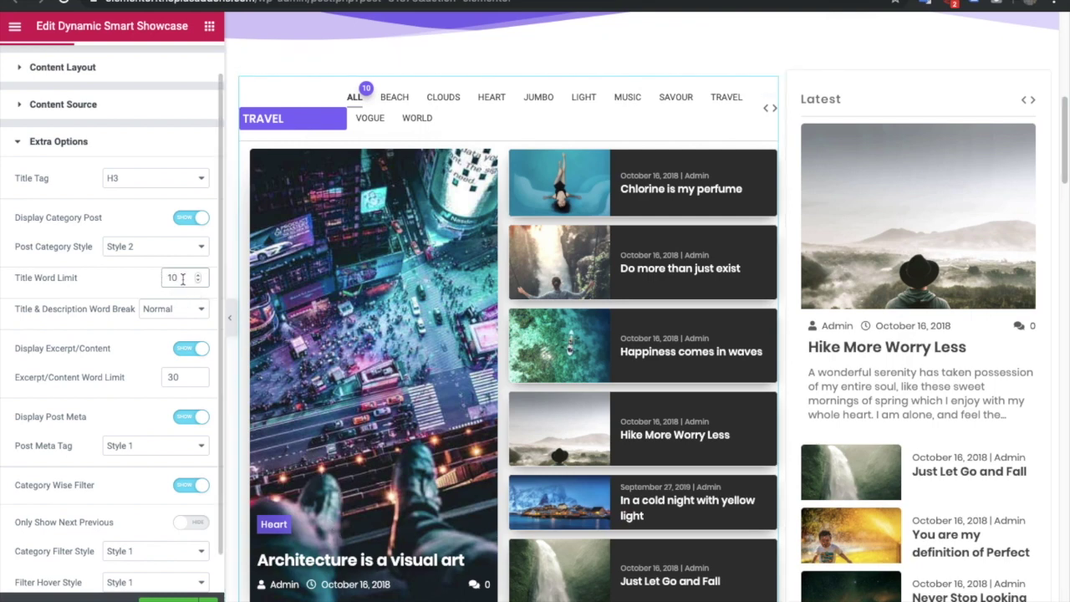
click(171, 311)
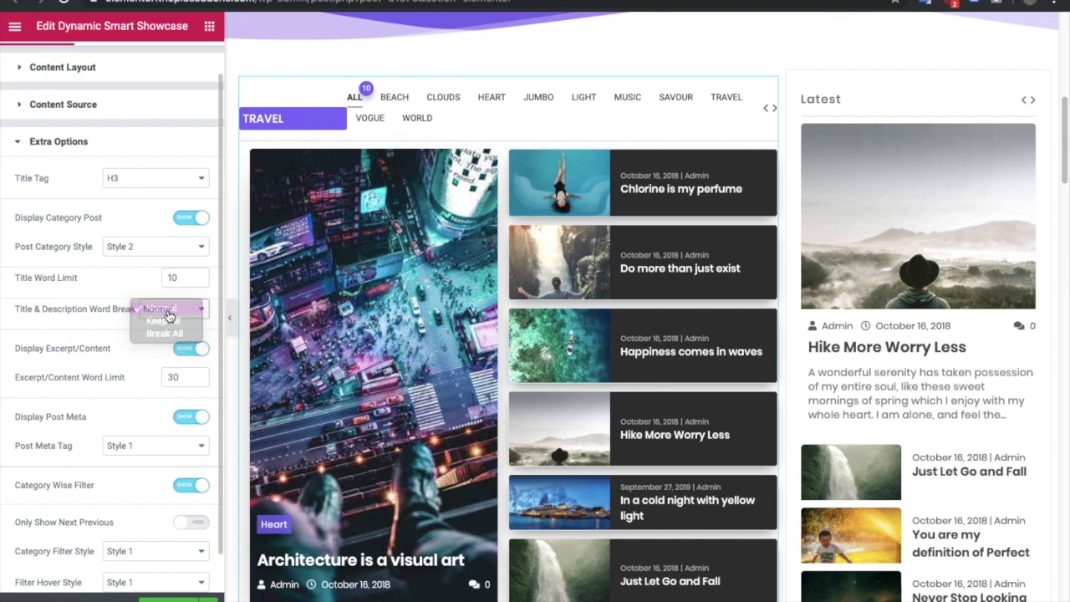
click(168, 312)
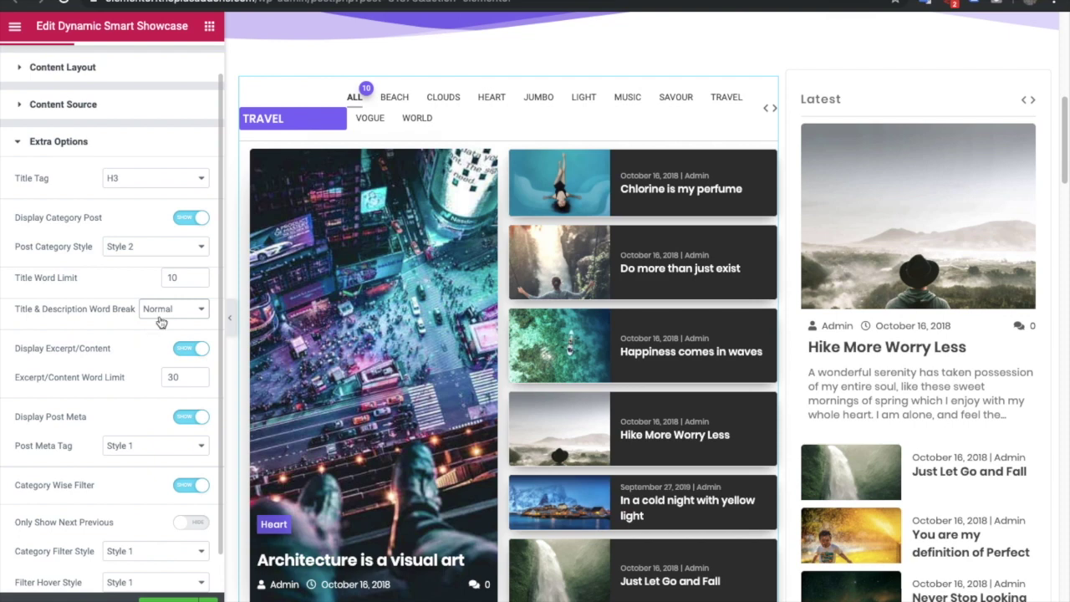
scroll(142, 347, down, 2)
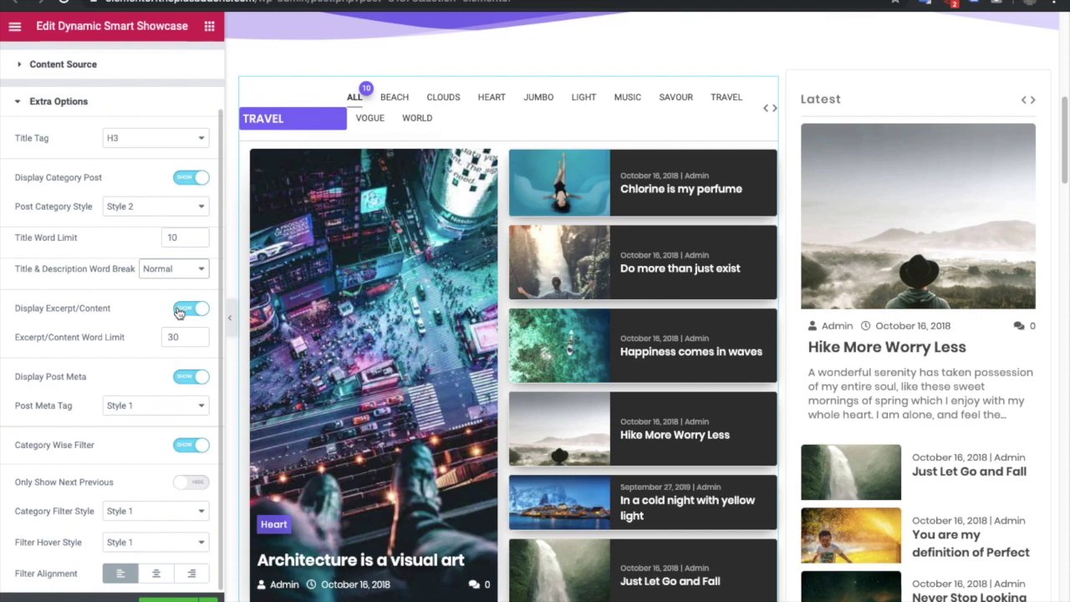
click(174, 336)
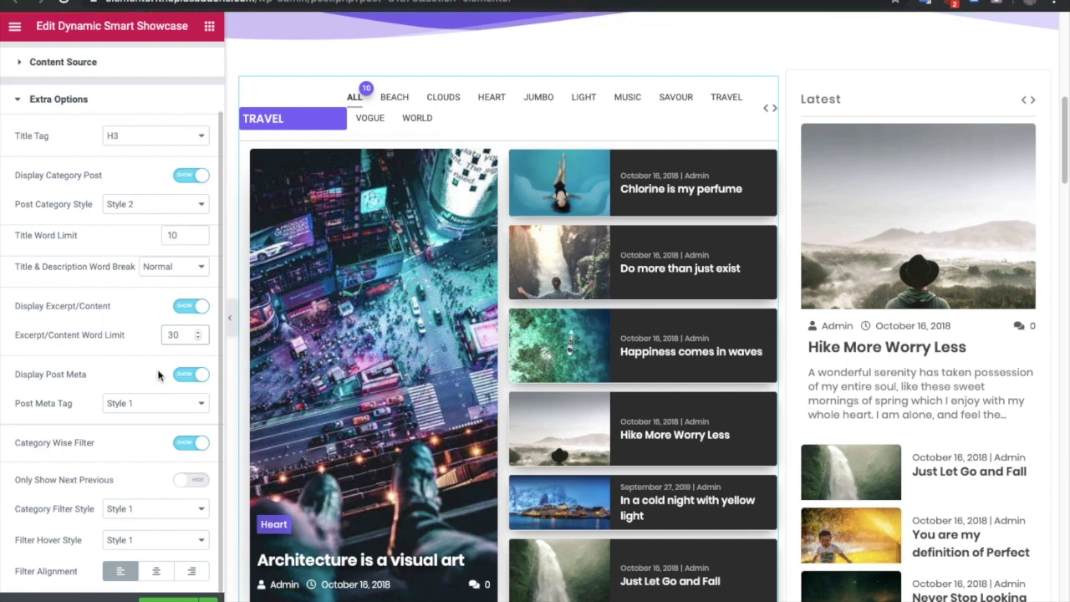
- Hide and re-show the post meta in the Travel listing, and set Post Meta Tag to Style 2
click(192, 373)
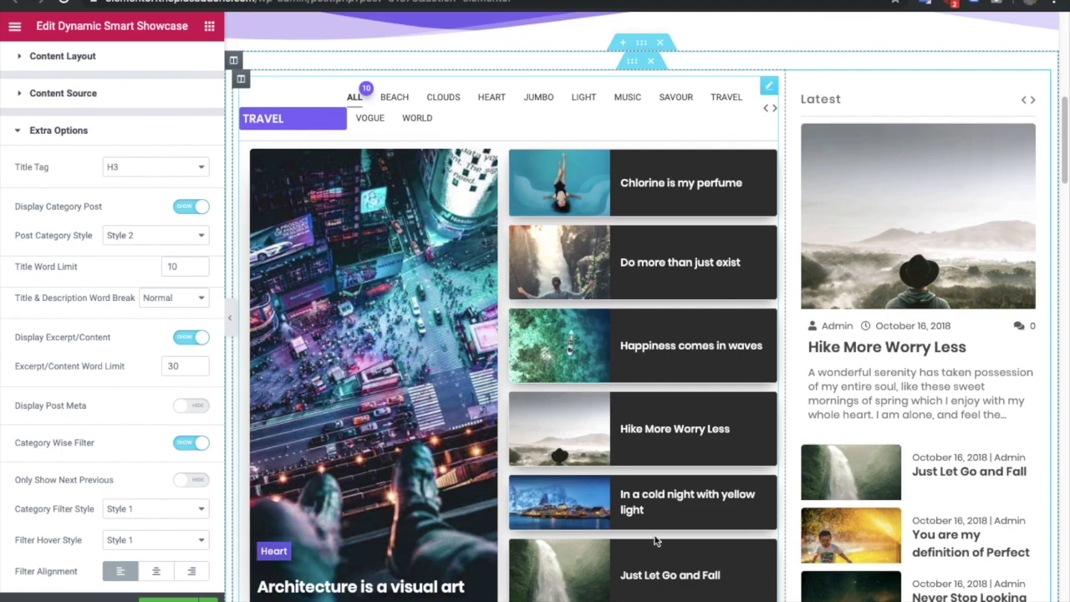
click(192, 407)
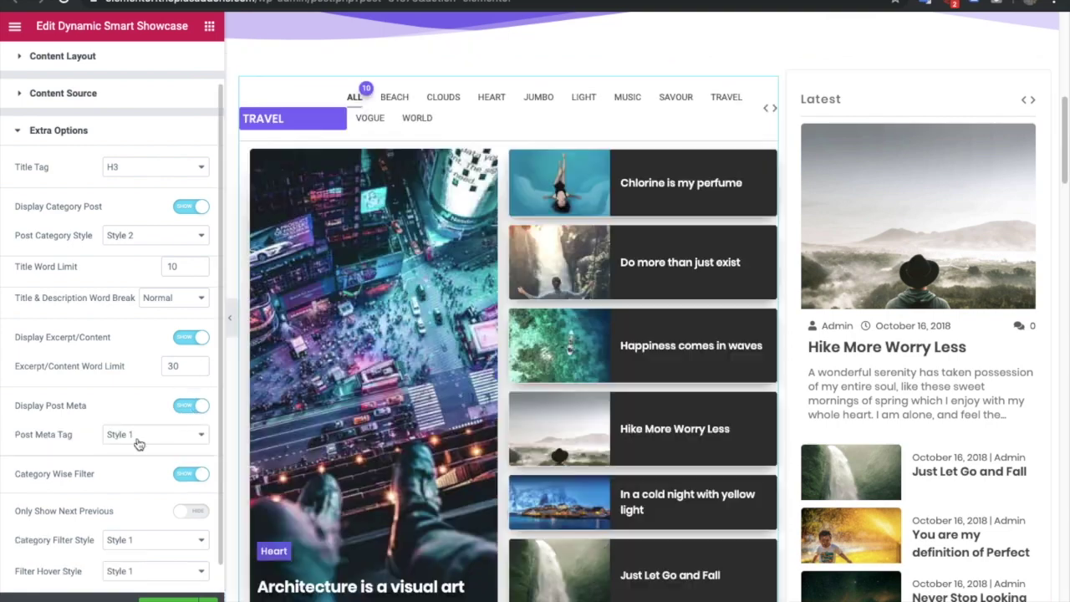
click(139, 444)
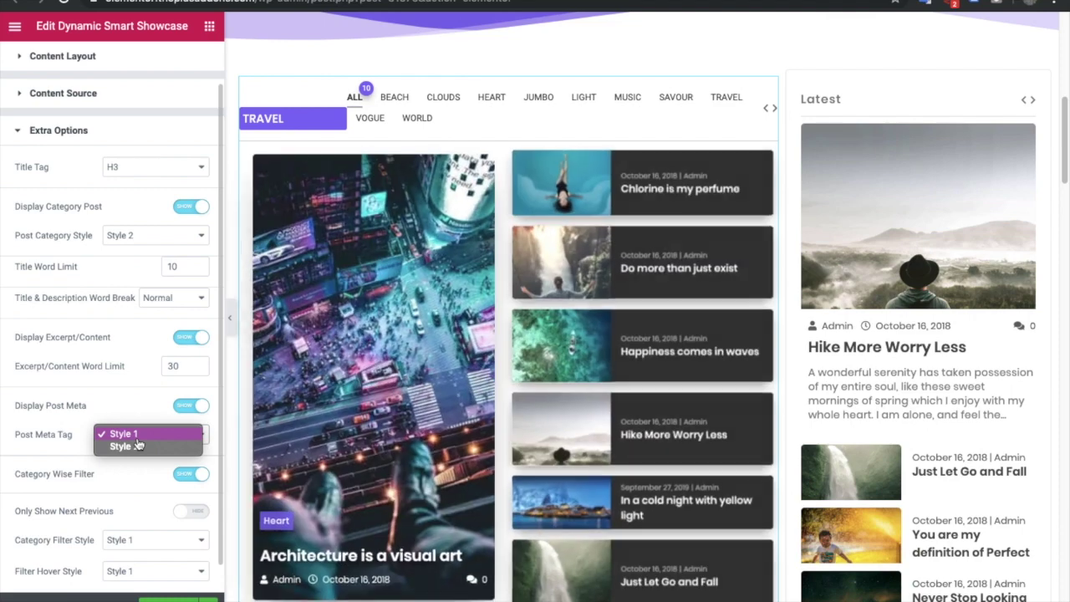
click(138, 446)
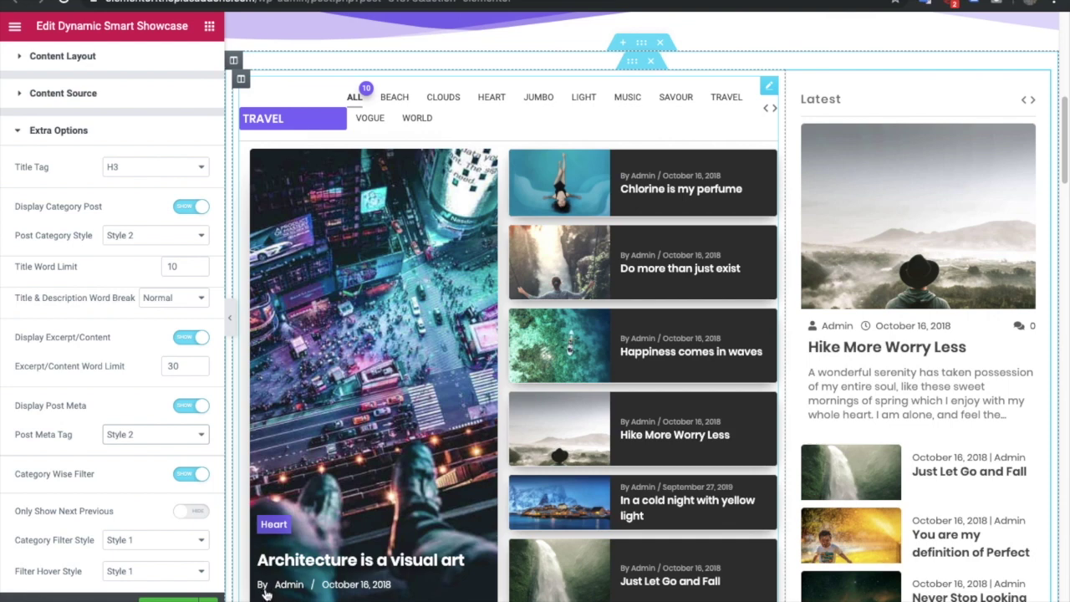
- Turn the Category Wise Filter off and back on to compare the Travel listing with and without its filter
scroll(117, 515, down, 2)
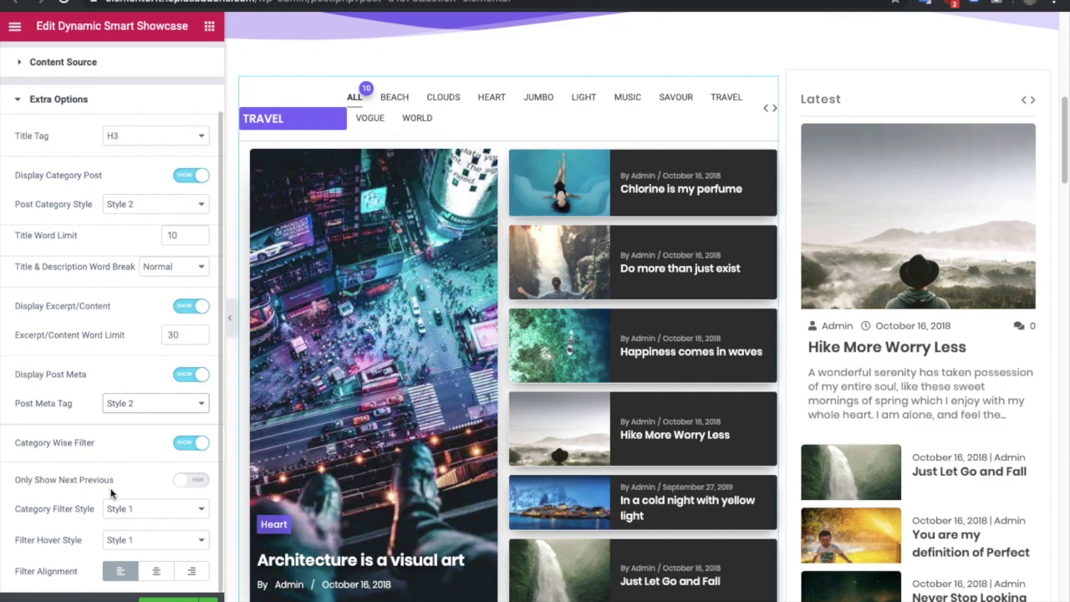
click(189, 446)
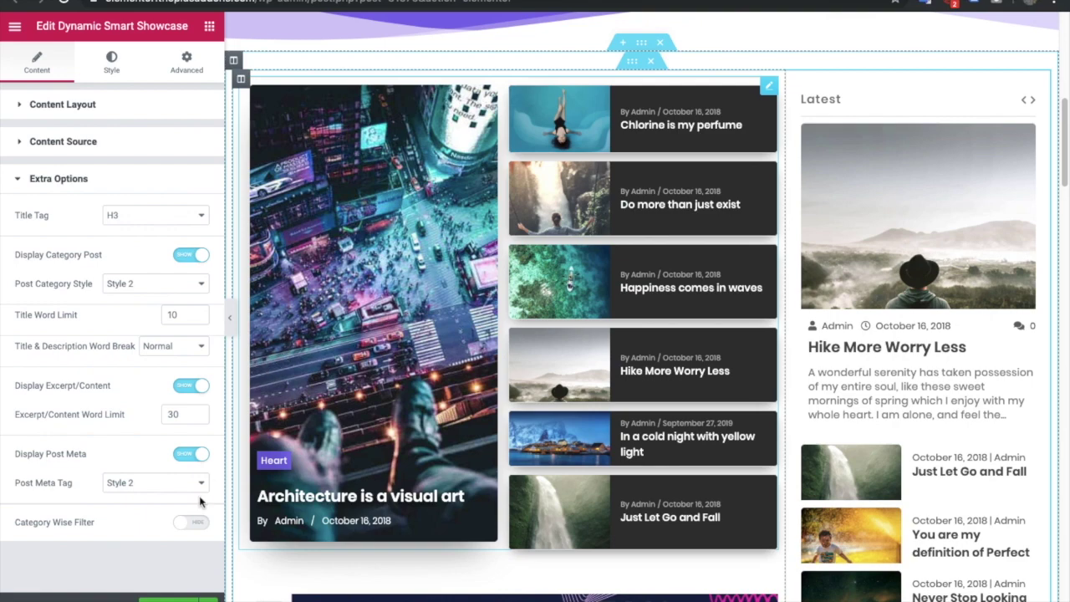
click(191, 524)
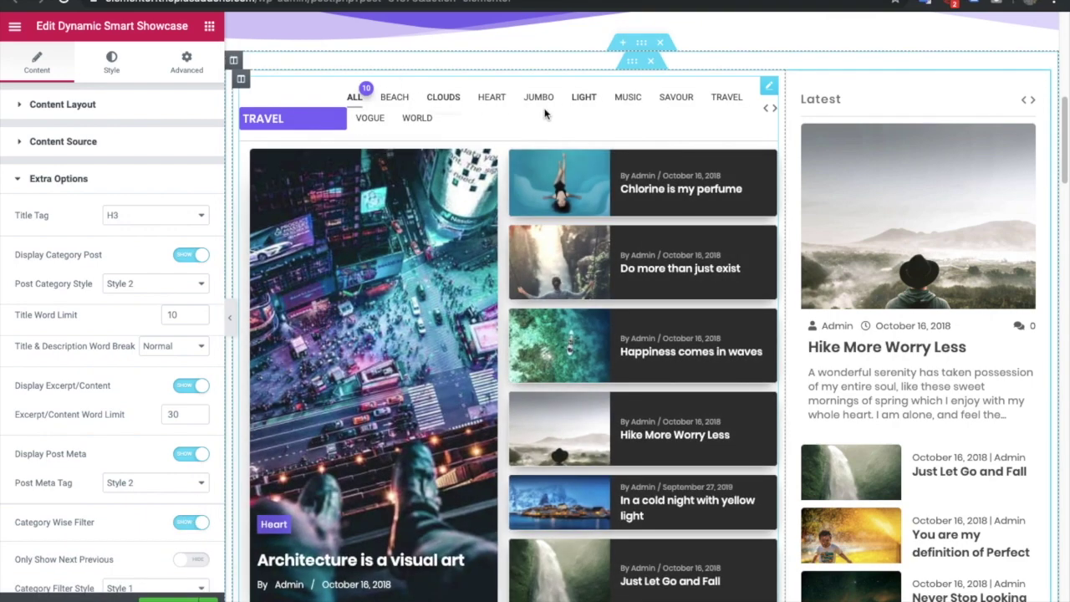
- Try Category Filter Style 2, check the Filter Hover Style options, and restore Category Filter Style 1
scroll(164, 322, down, 1)
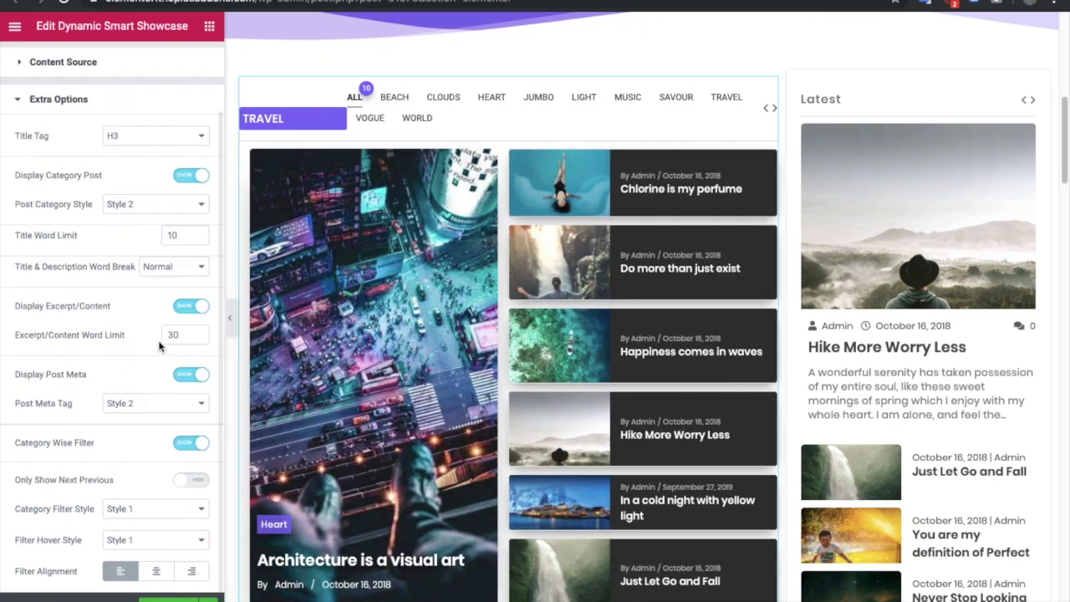
click(123, 510)
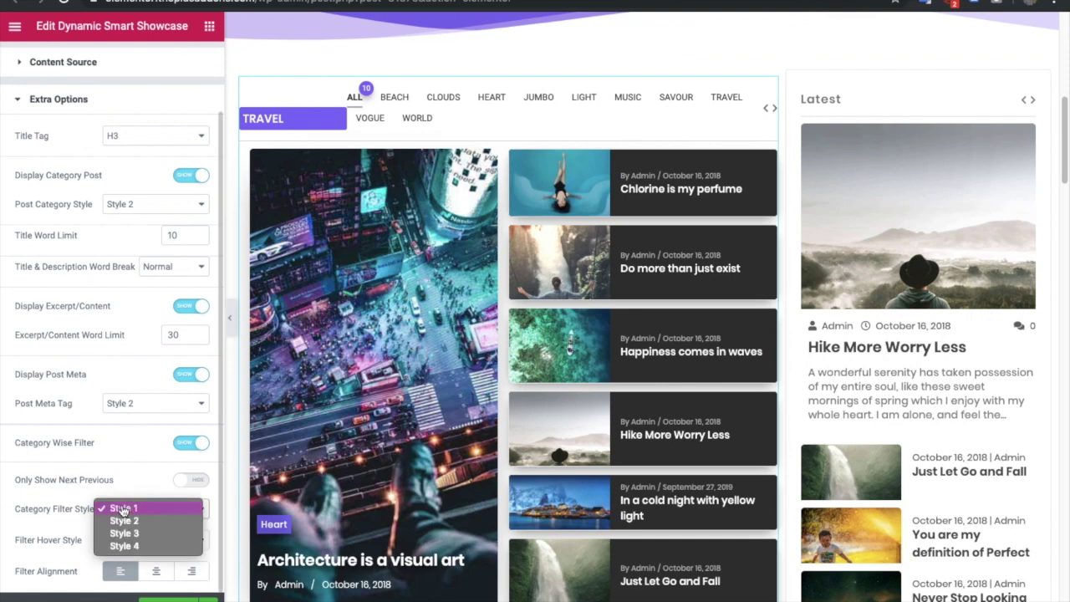
click(124, 521)
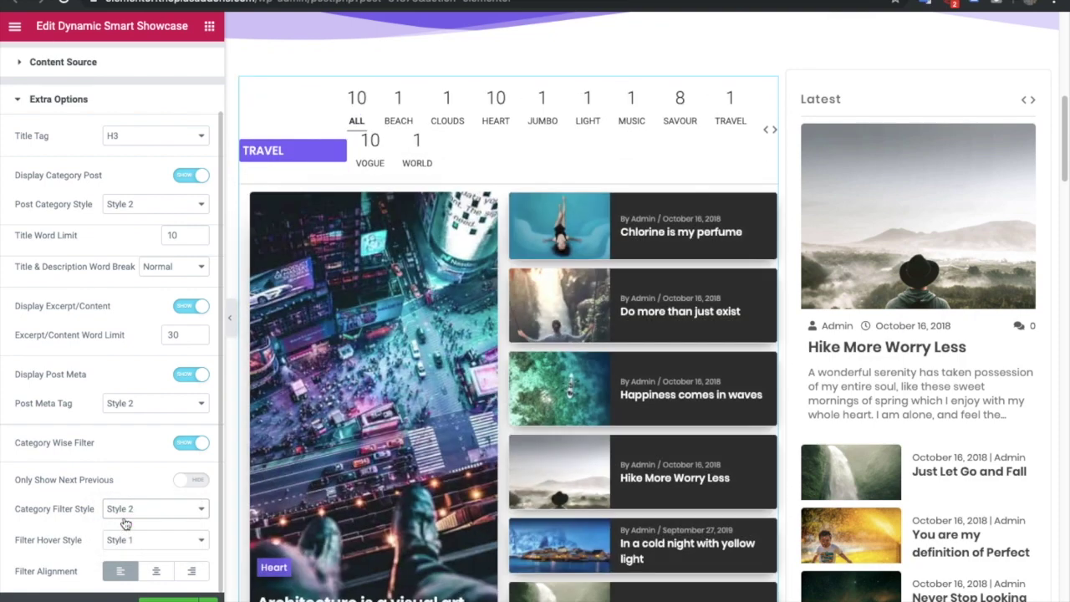
click(126, 540)
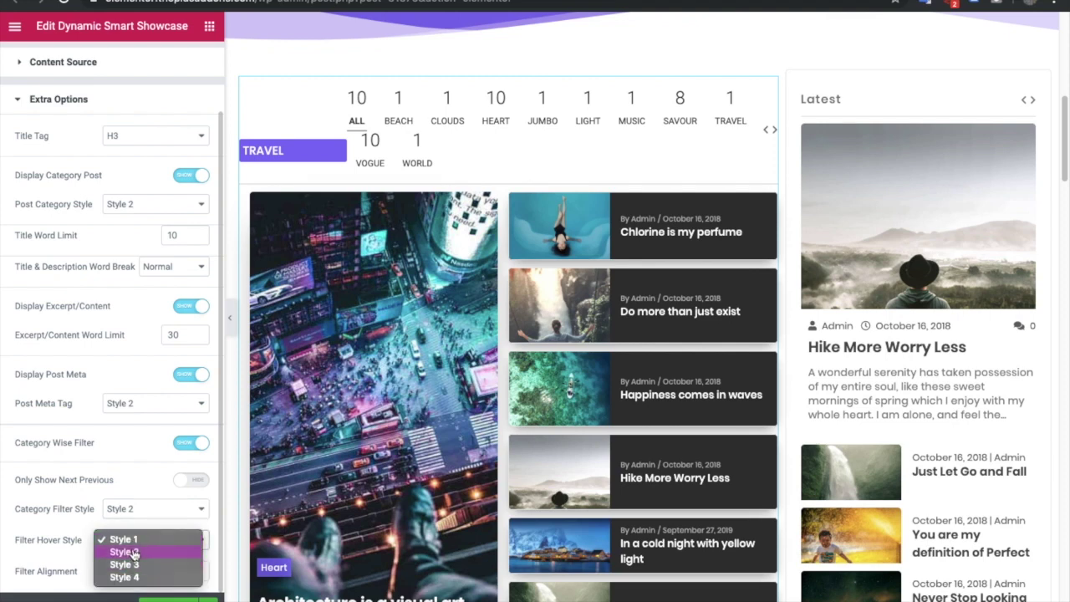
click(124, 553)
click(137, 509)
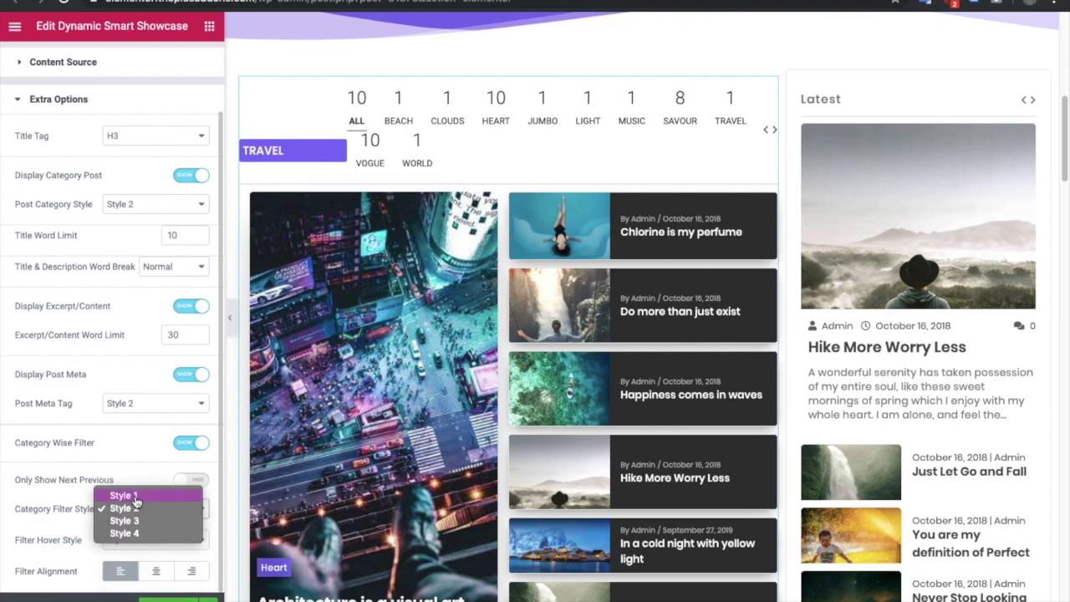
click(135, 499)
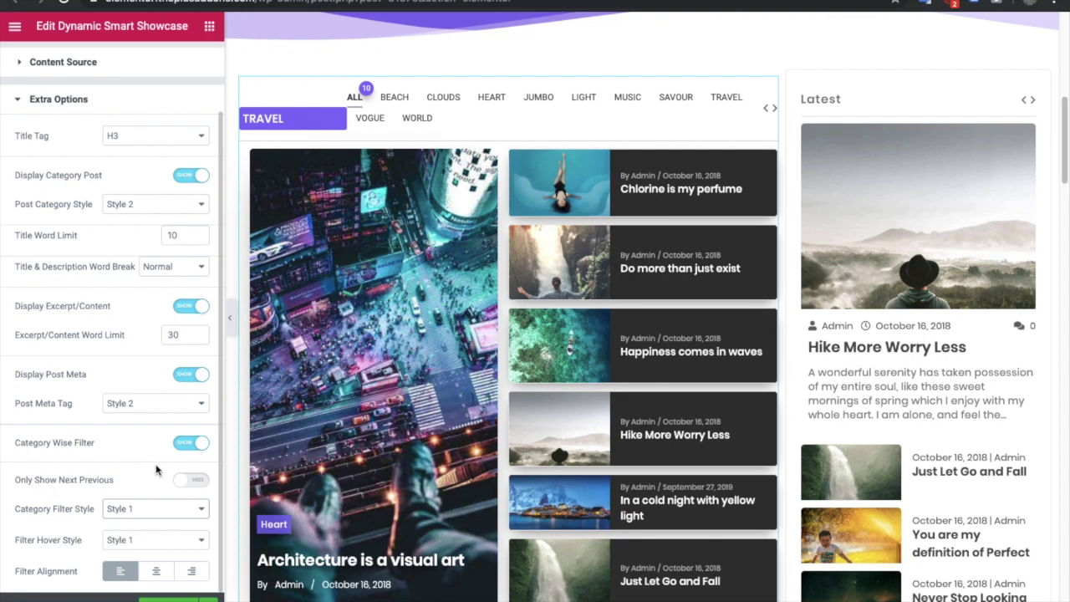
- Turn Only Show Next Previous on and back off, reviewing the Category Filter Style options while keeping Style 1
click(194, 481)
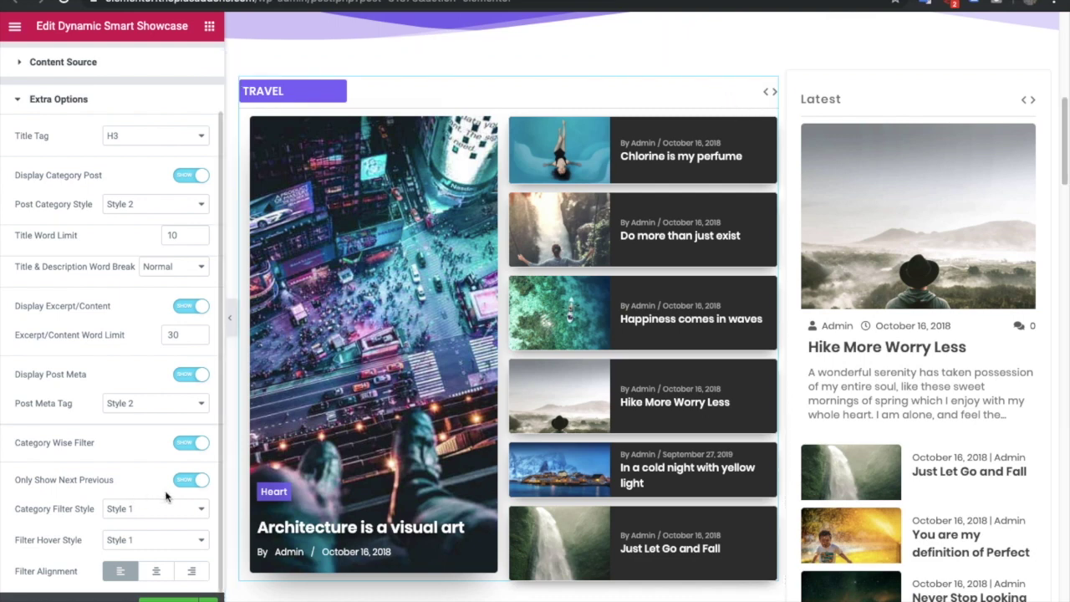
click(139, 508)
click(142, 546)
click(131, 510)
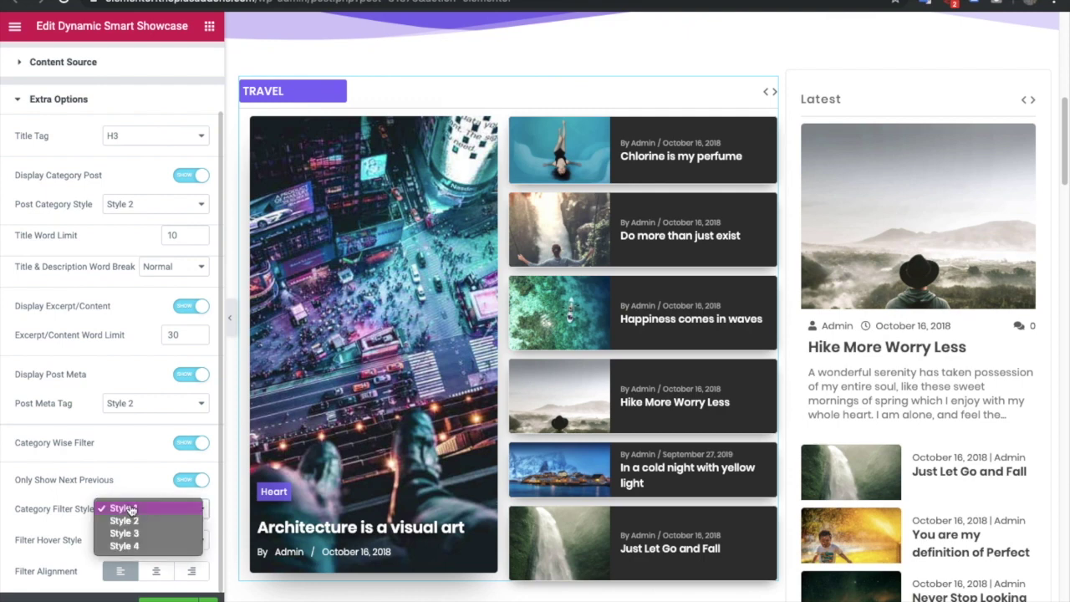
click(125, 509)
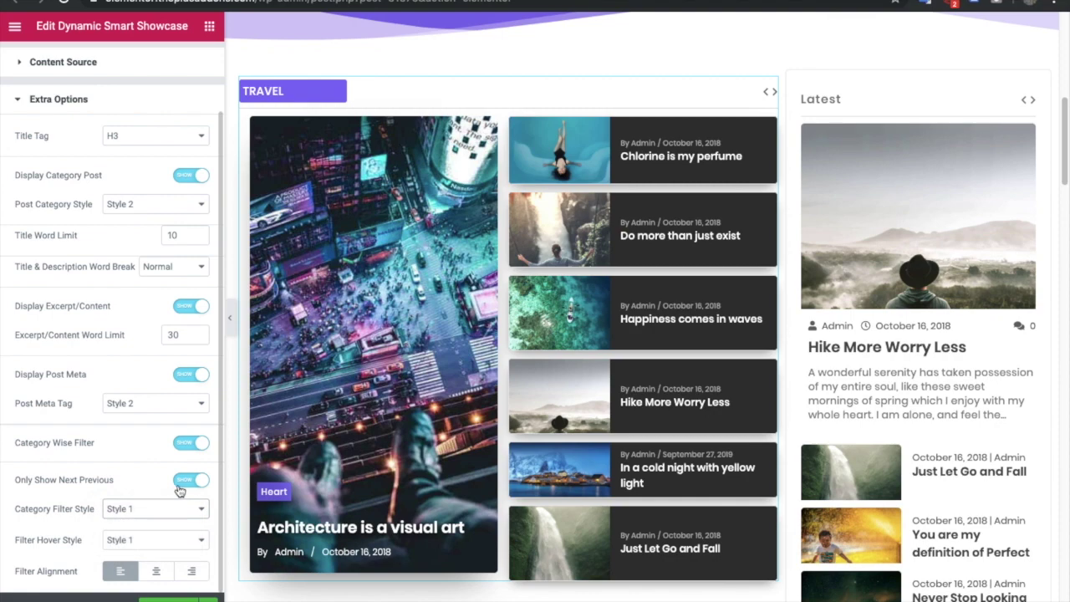
click(181, 483)
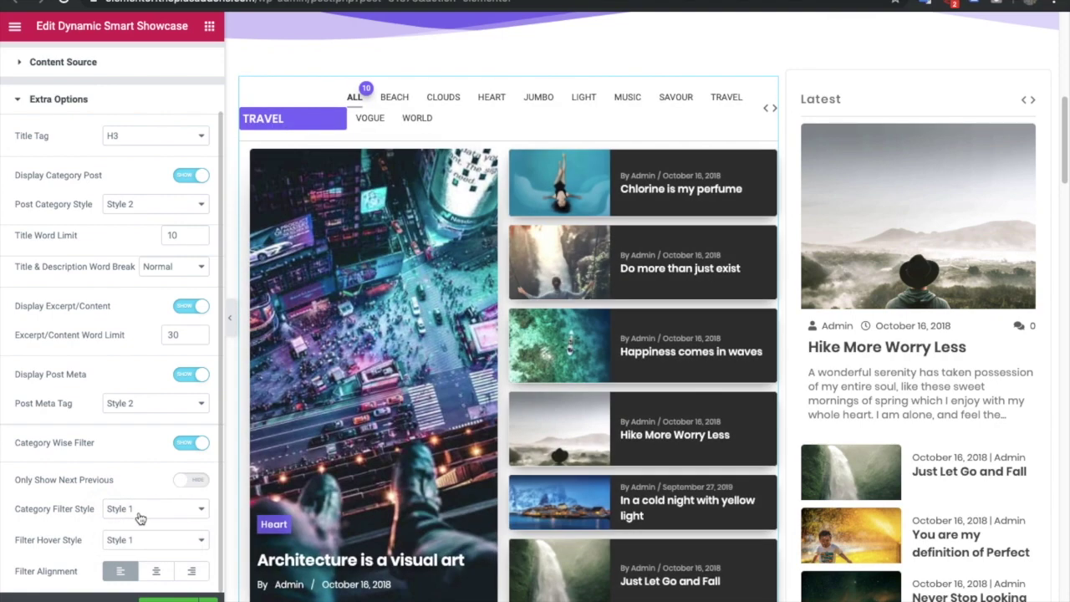
click(141, 514)
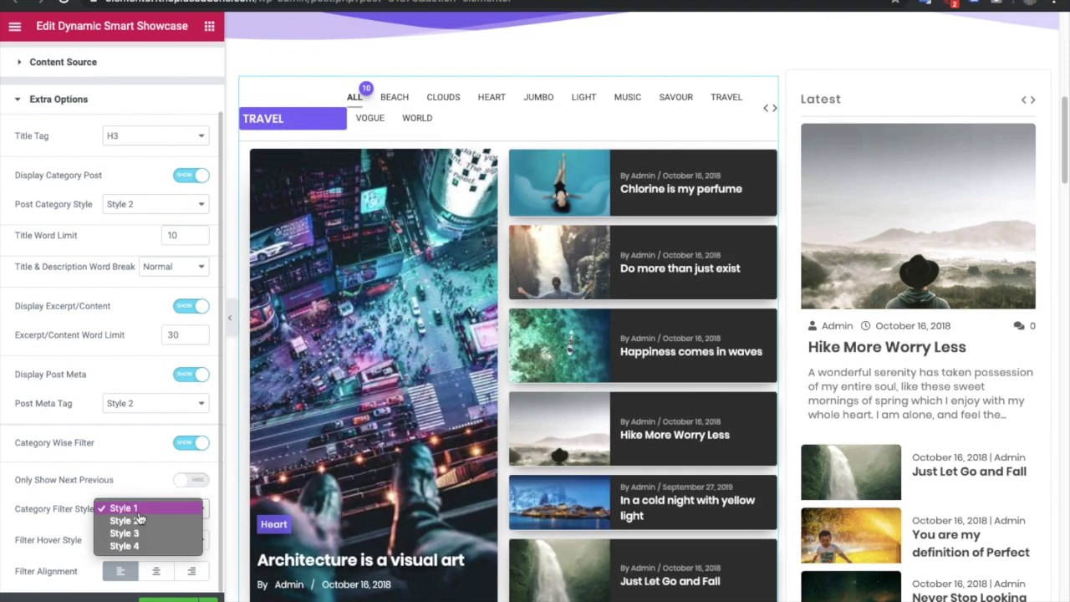
click(130, 508)
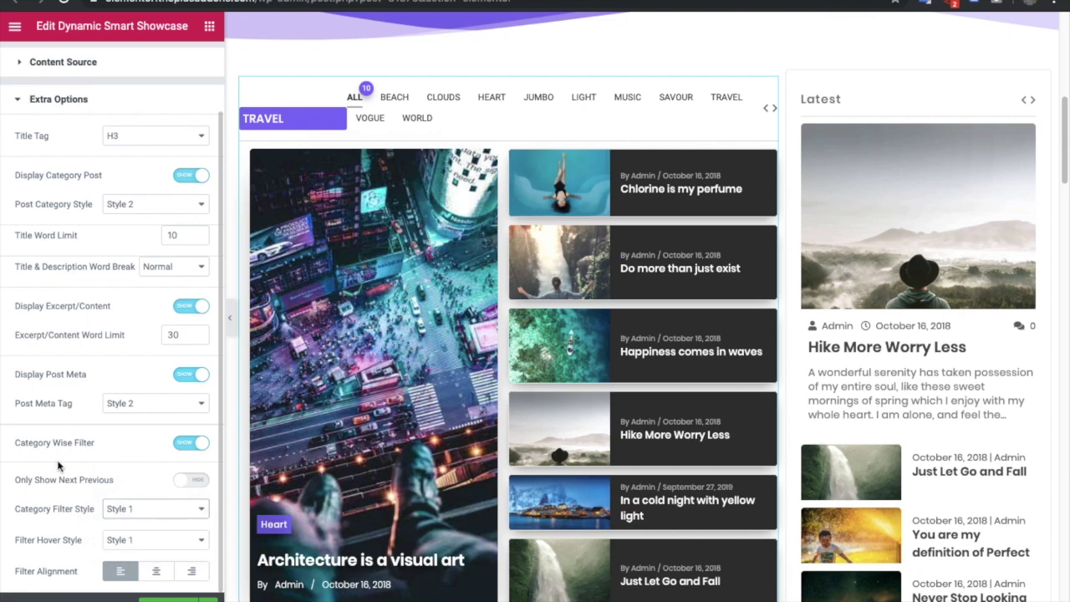
- In the Title style settings, set the Highlight Post Title typography size to 25 px and check its responsive size options
scroll(68, 454, up, 1)
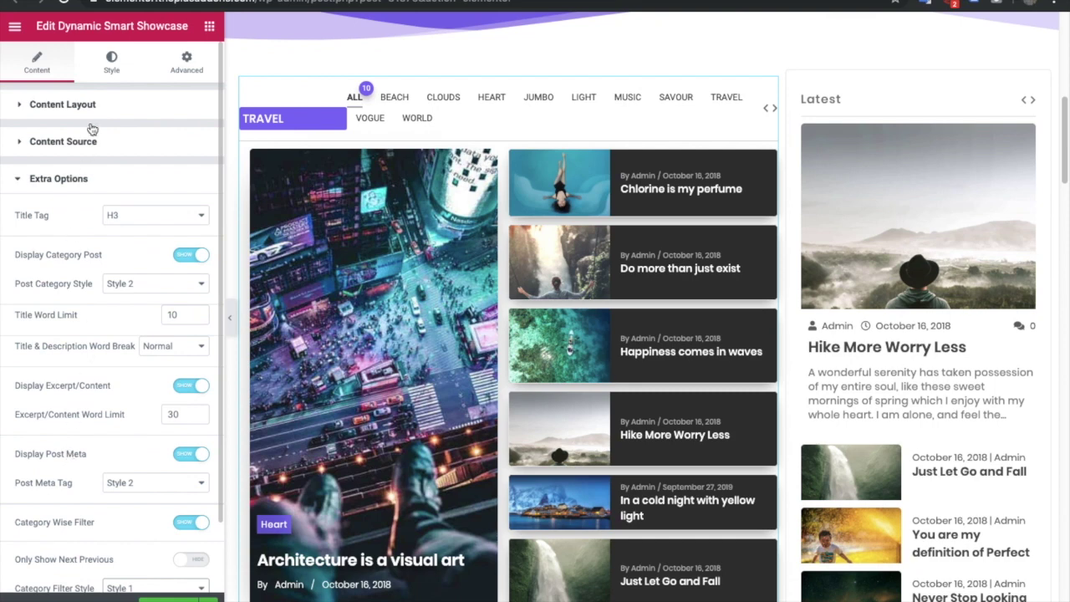
click(113, 67)
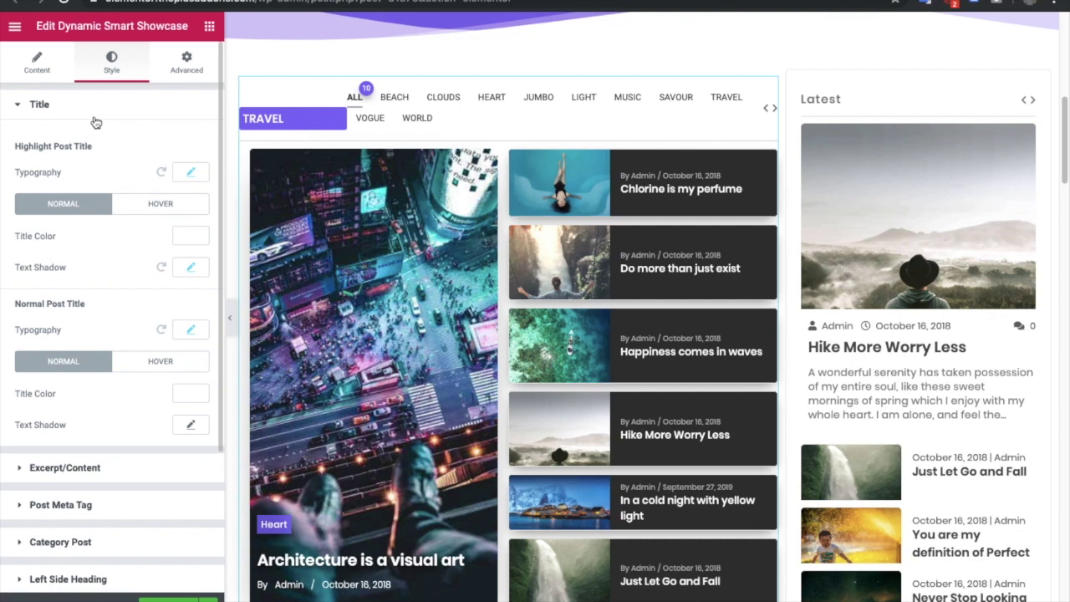
scroll(100, 143, down, 2)
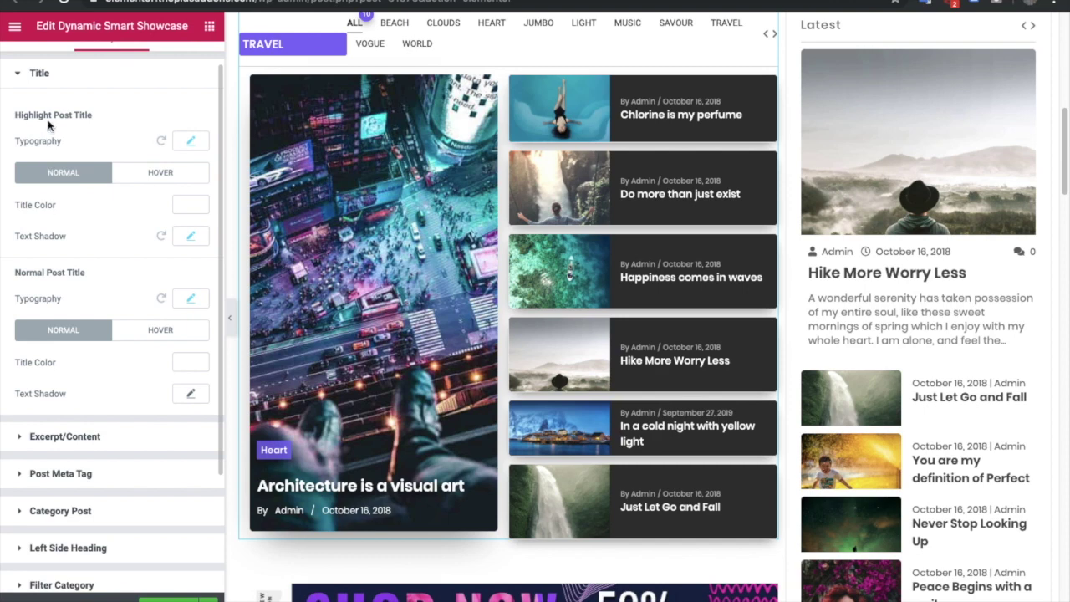
triple_click(45, 276)
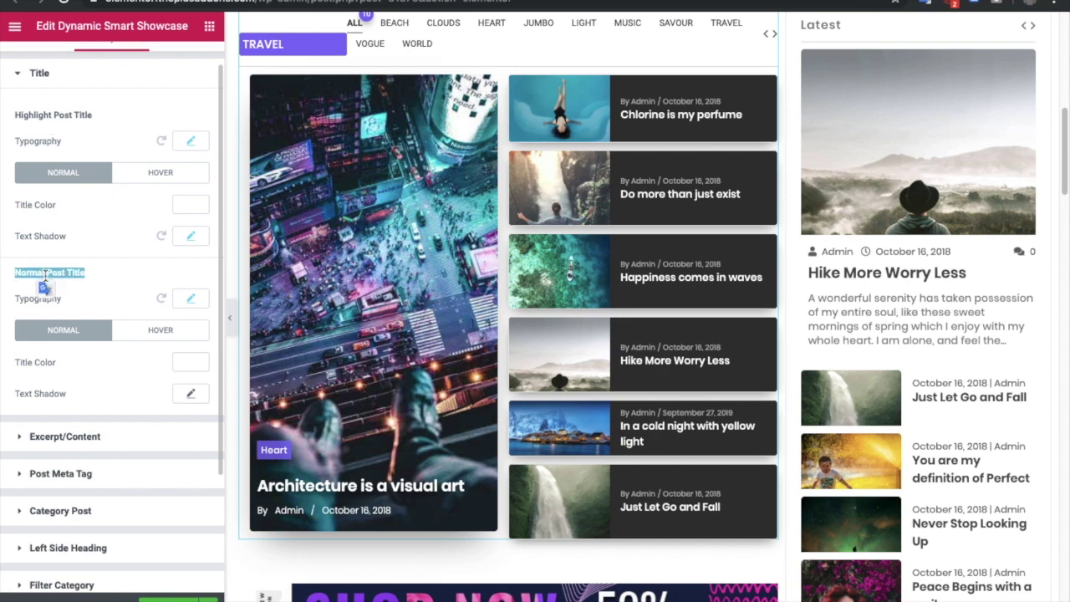
click(190, 141)
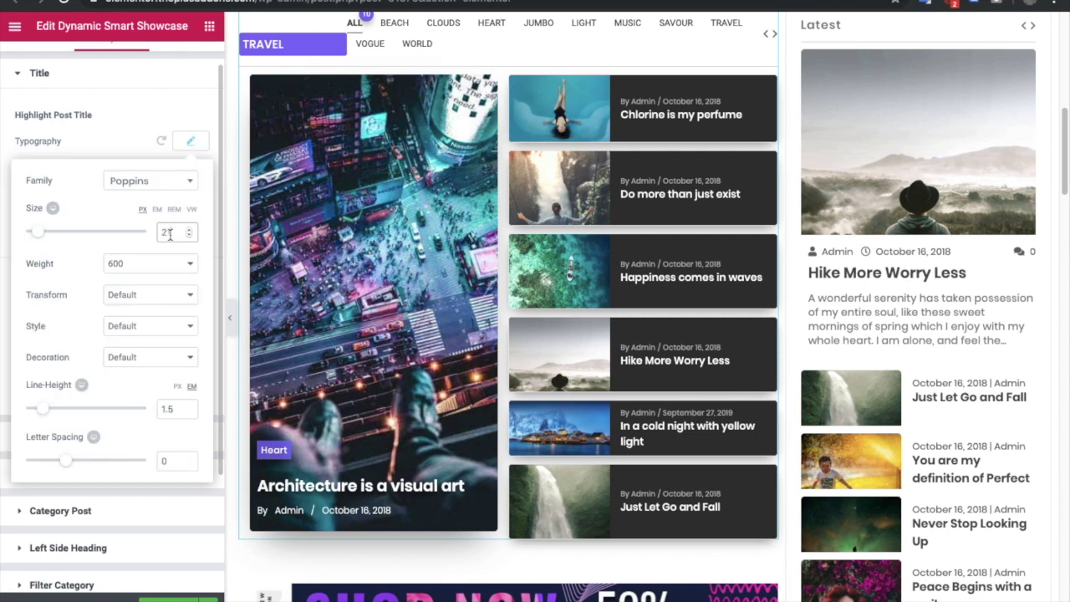
click(169, 235)
key(Up)
key(Up)
key(Up)
key(Up)
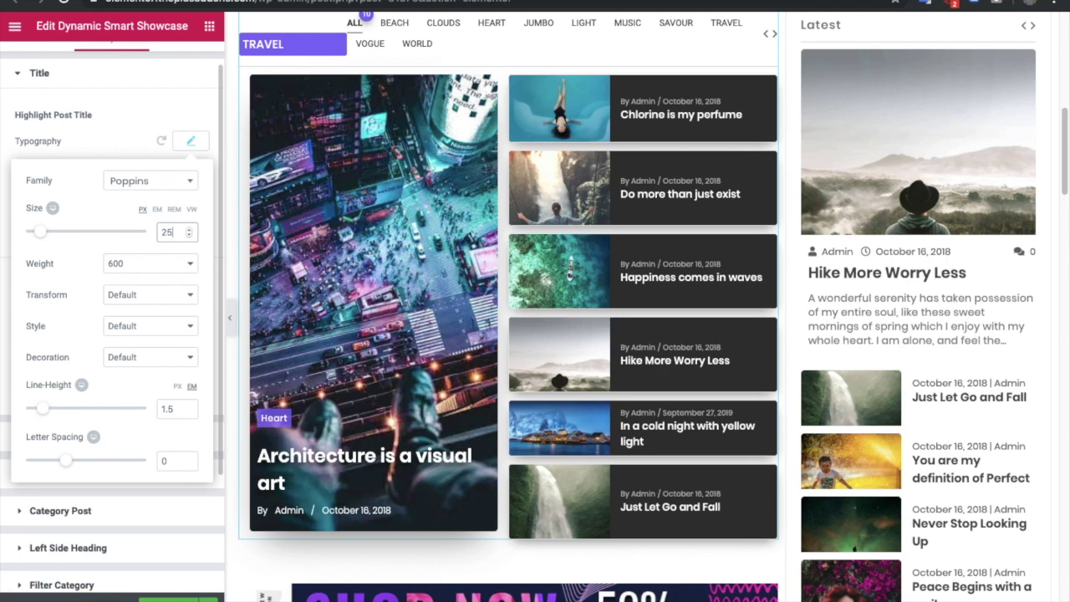
click(54, 209)
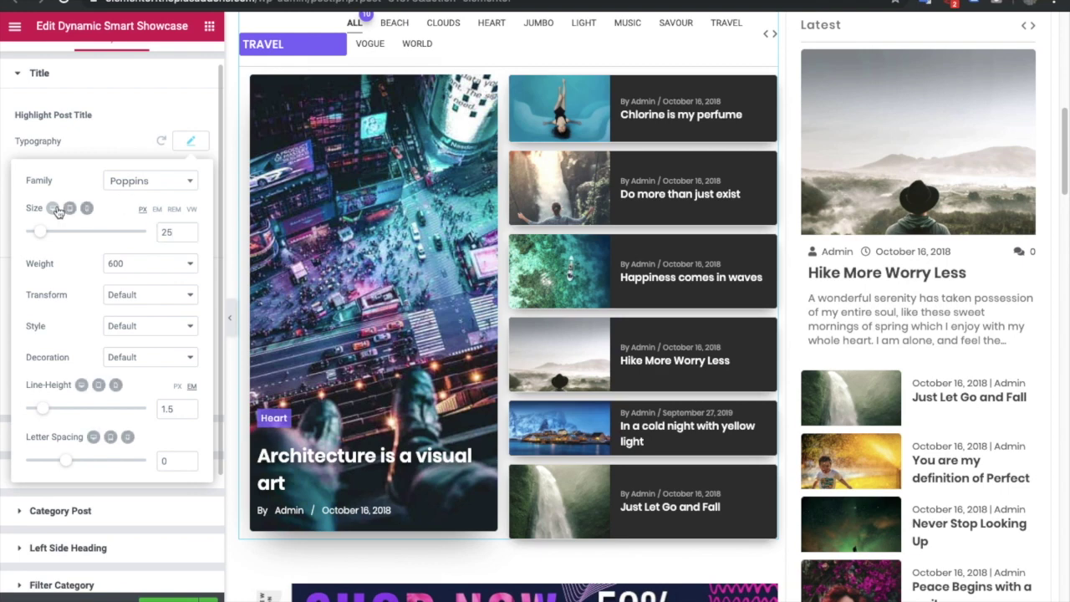
click(194, 142)
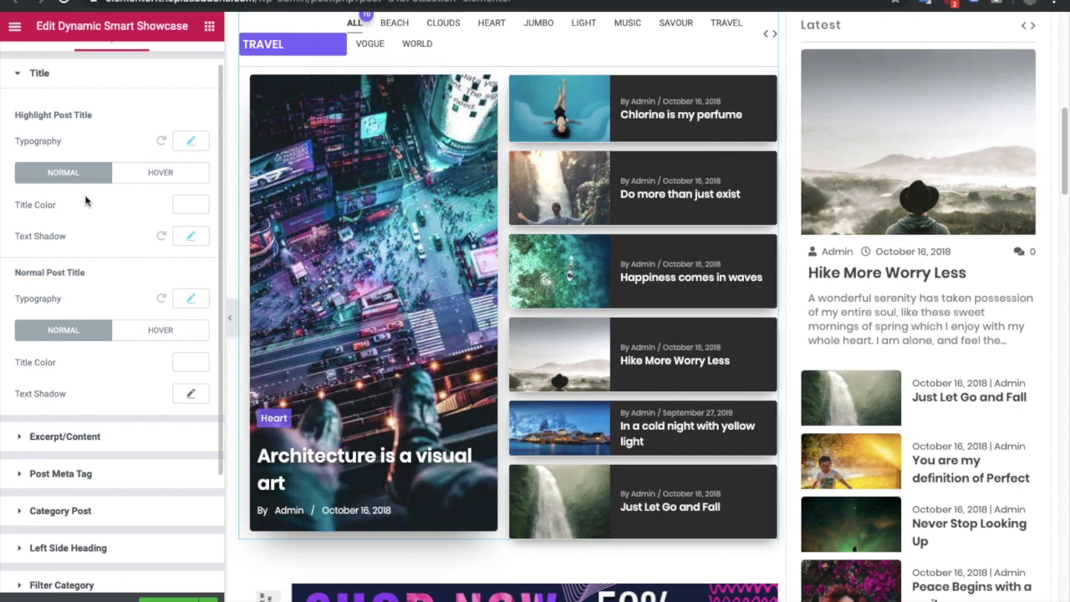
- Check the Highlight Post Title's color setting for the normal state and its options for the hover state
click(191, 206)
click(190, 205)
click(149, 180)
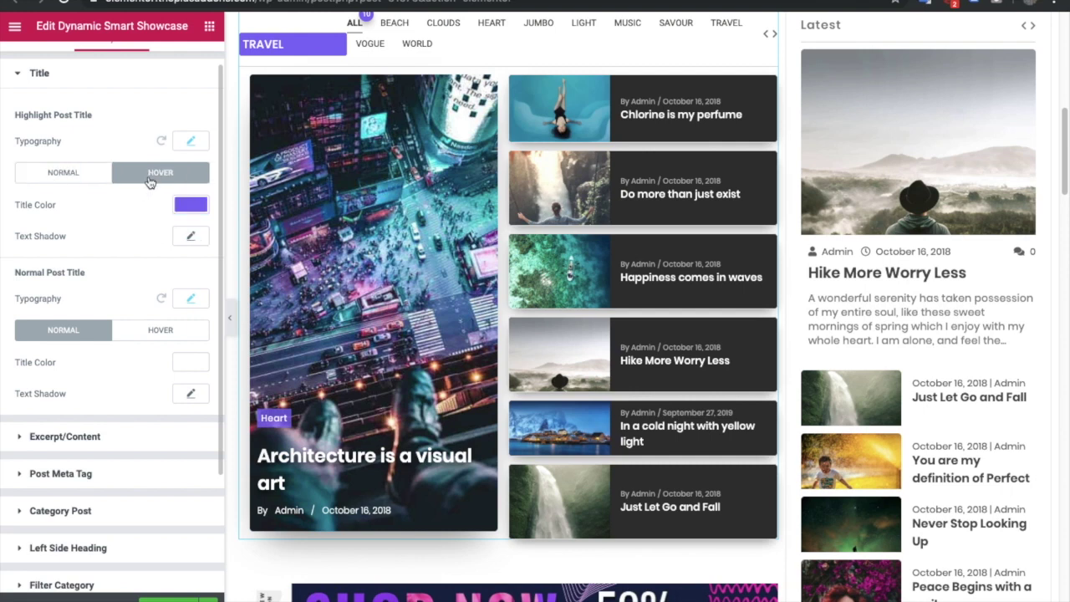
scroll(107, 308, down, 1)
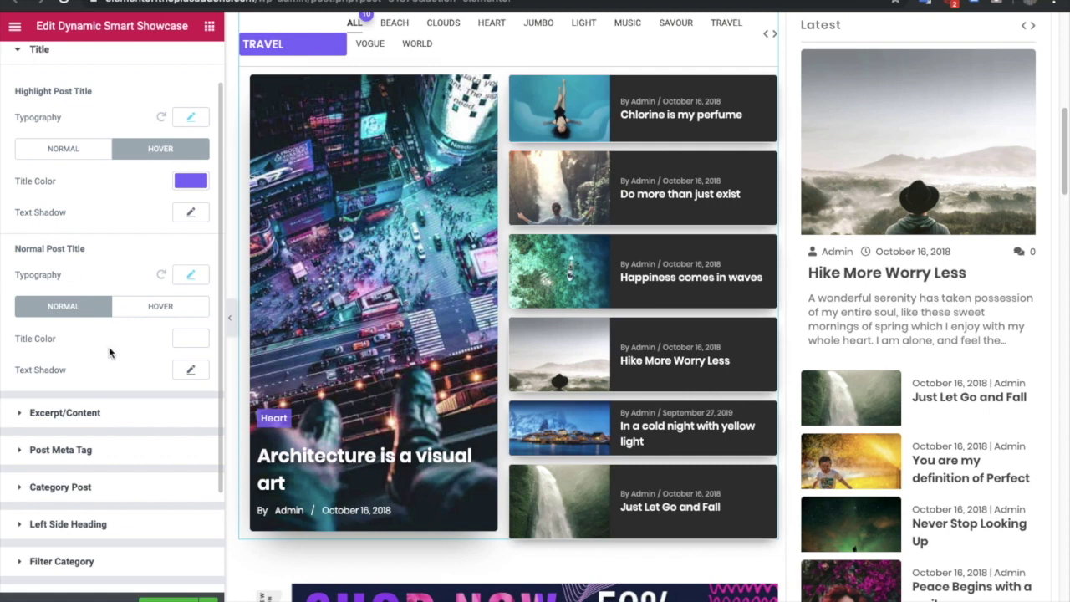
- Review the Excerpt/Content style options, including typography and the normal and hover content color
click(103, 413)
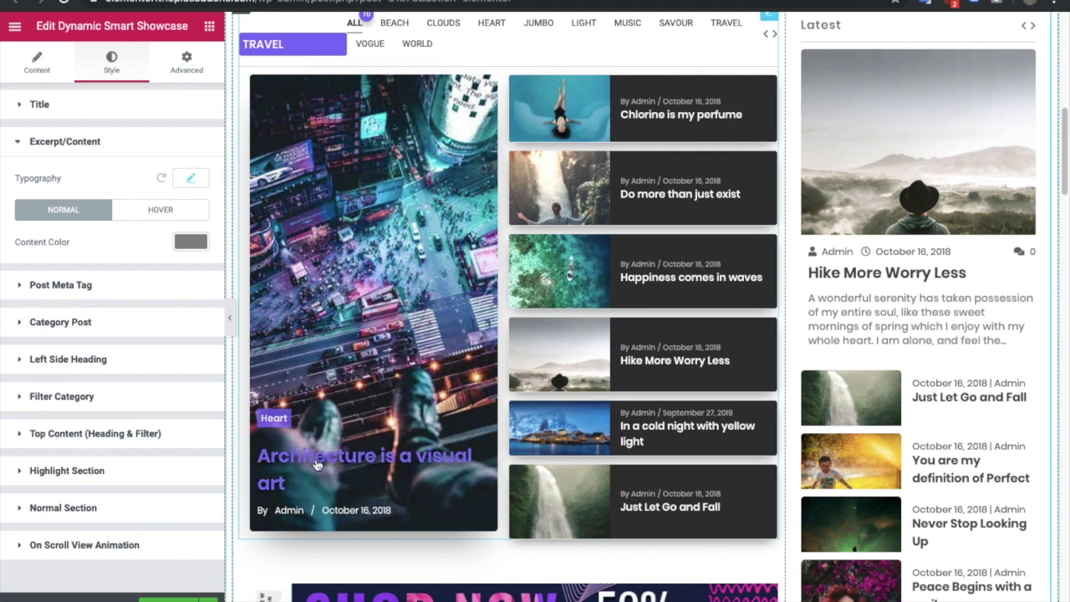
click(190, 179)
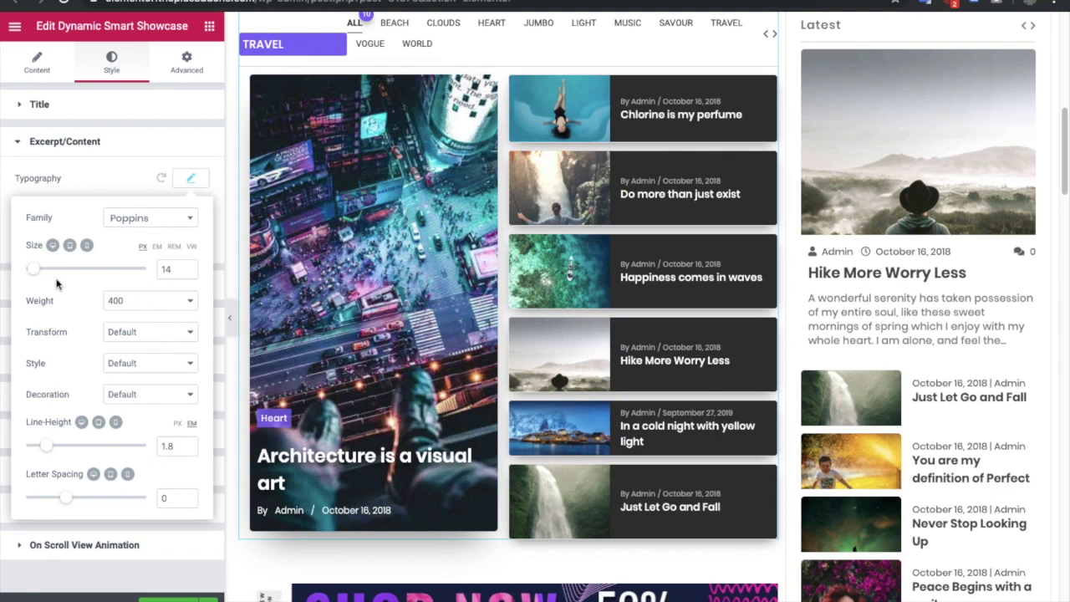
click(186, 181)
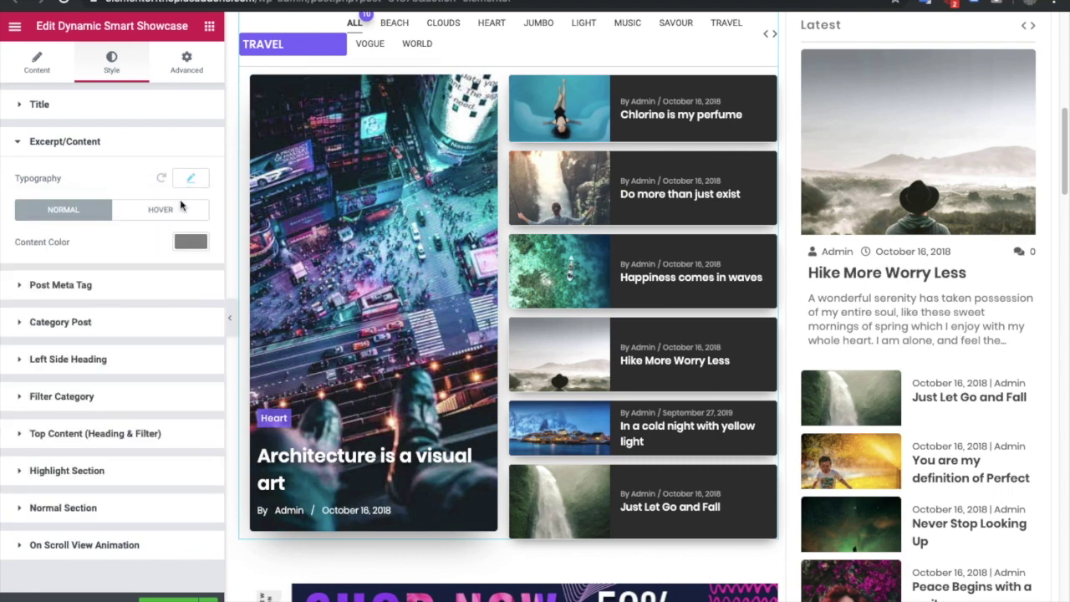
click(146, 214)
click(98, 212)
- Review the Post Meta Tag style options for highlight and normal posts, covering typography, icon size, color and text shadow
click(82, 287)
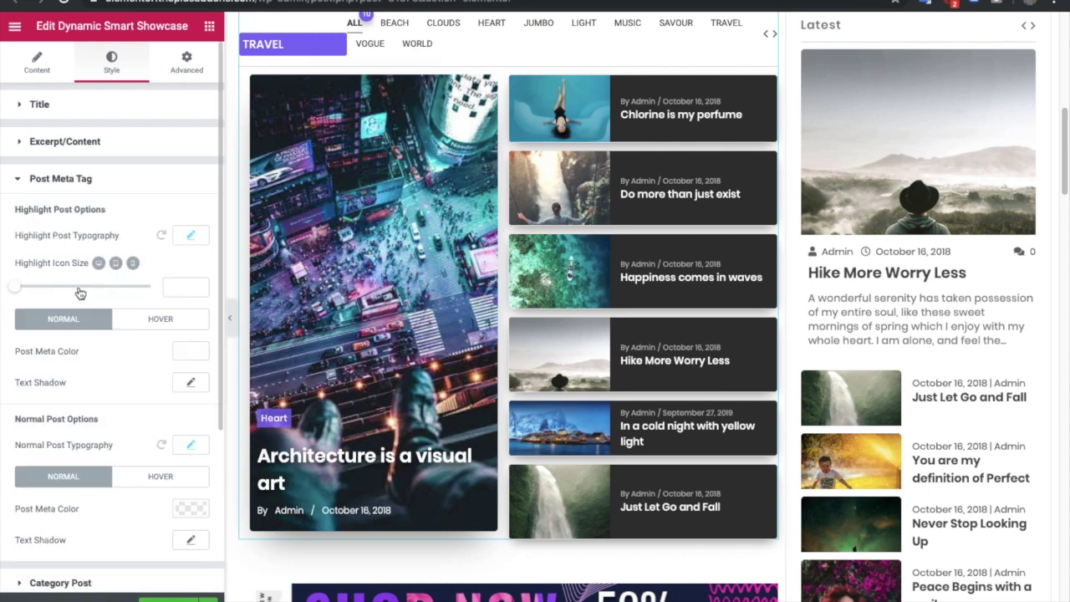
scroll(54, 311, down, 2)
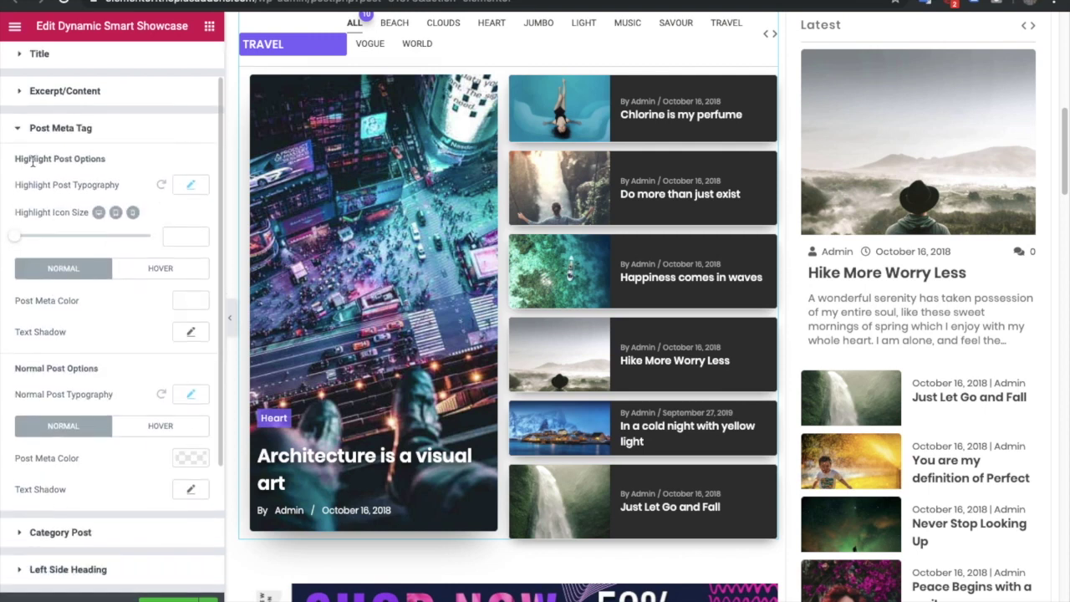
triple_click(33, 162)
triple_click(46, 368)
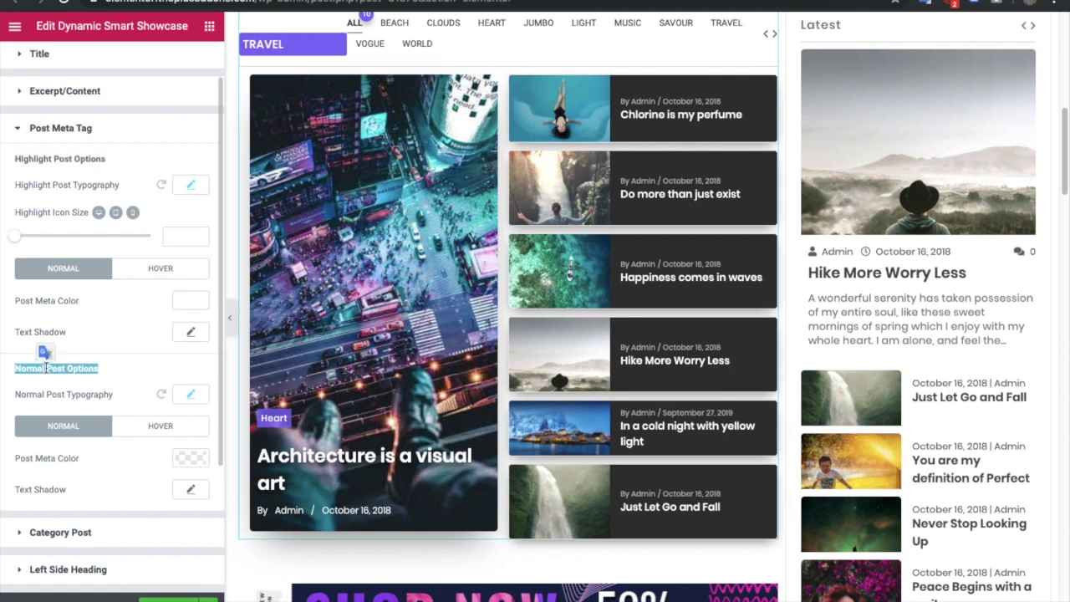
click(191, 187)
click(191, 187)
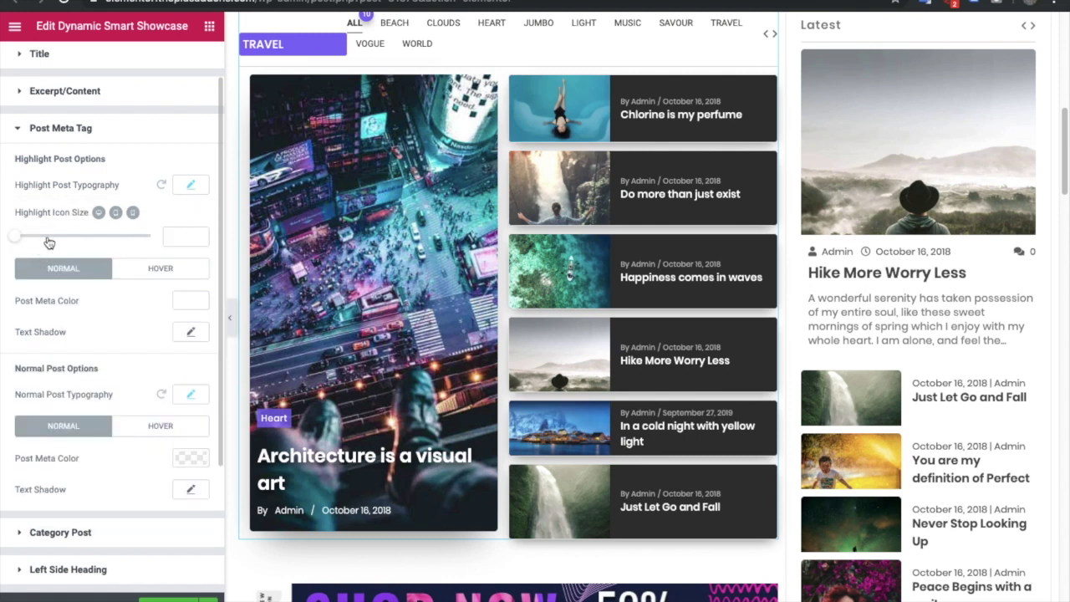
scroll(40, 303, down, 1)
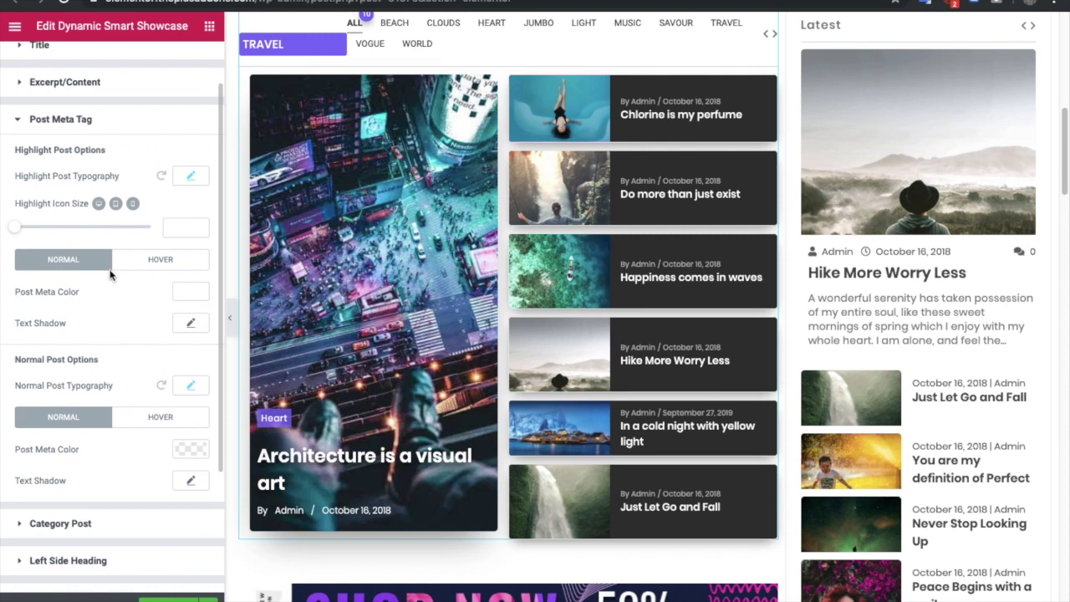
scroll(109, 355, down, 2)
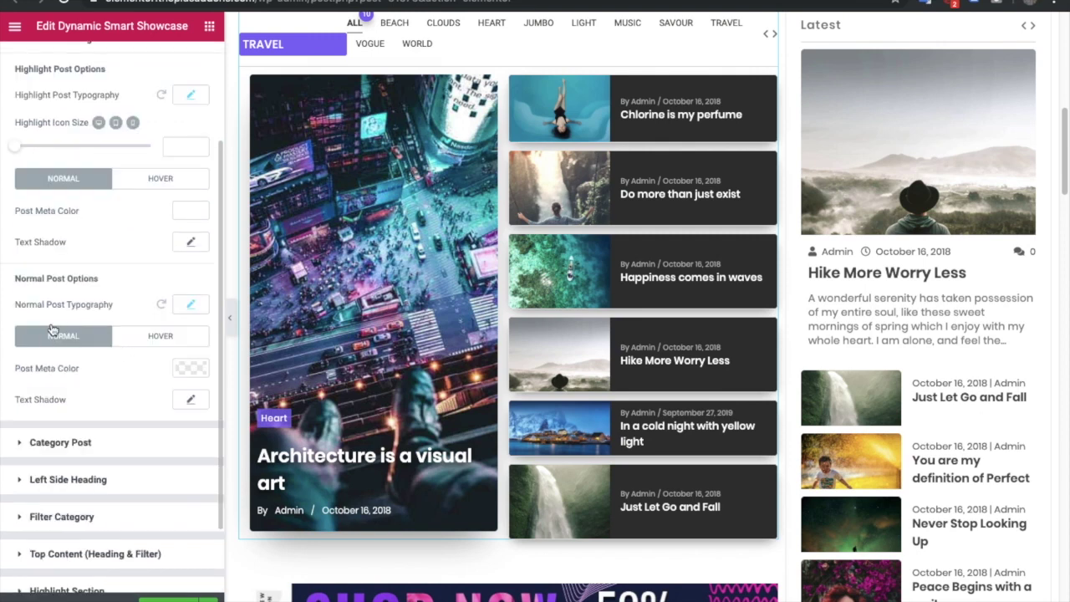
scroll(125, 308, up, 2)
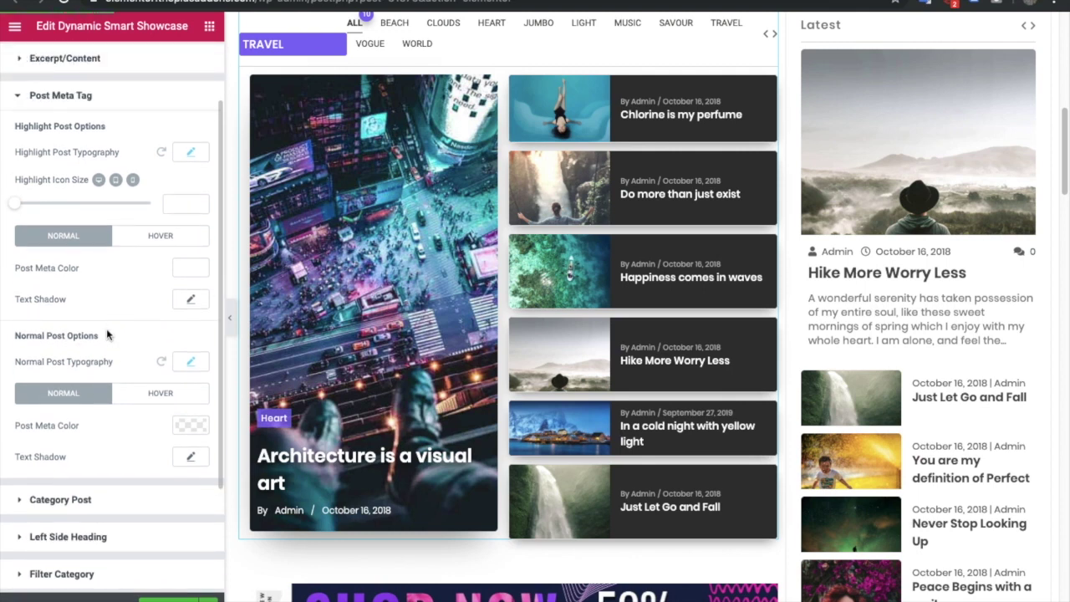
scroll(107, 336, down, 3)
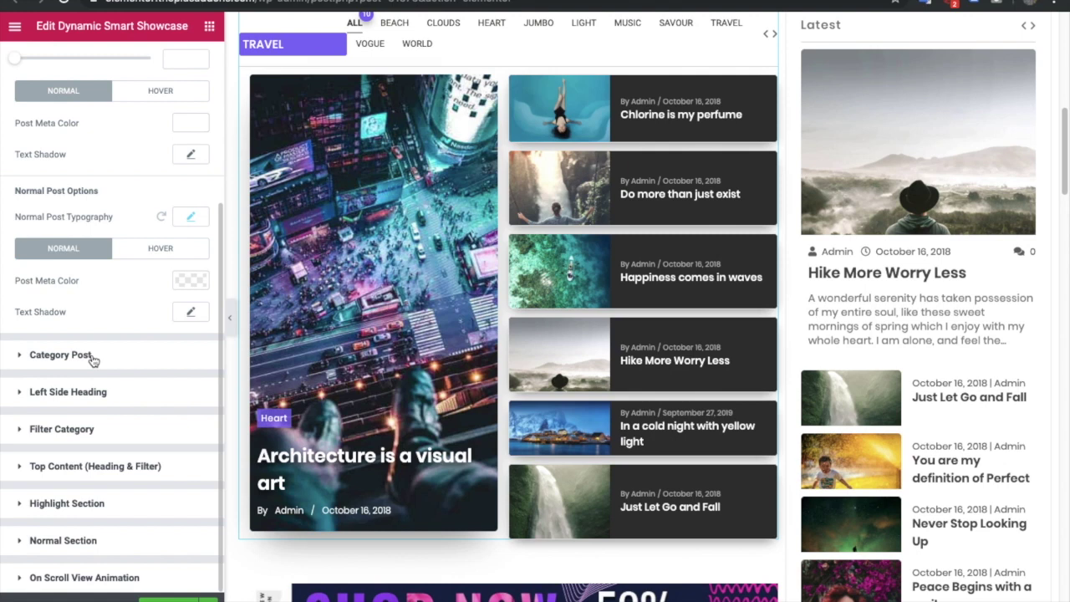
- Set the Bottom Offset of the Category Post label to 14
click(61, 355)
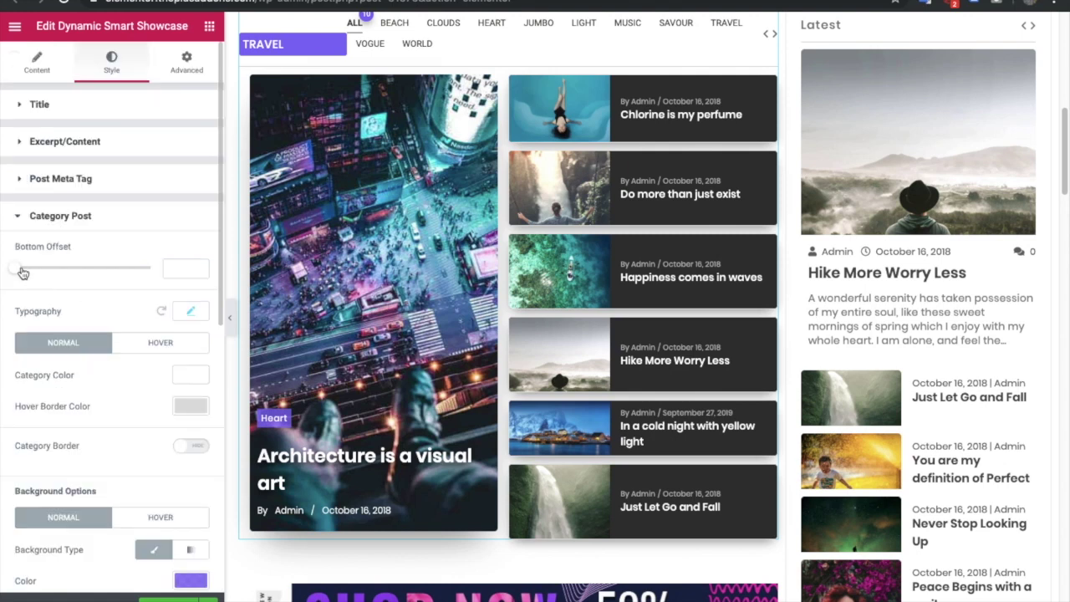
mouse_move(27, 272)
mouse_down()
mouse_move(61, 275)
mouse_move(29, 276)
mouse_up()
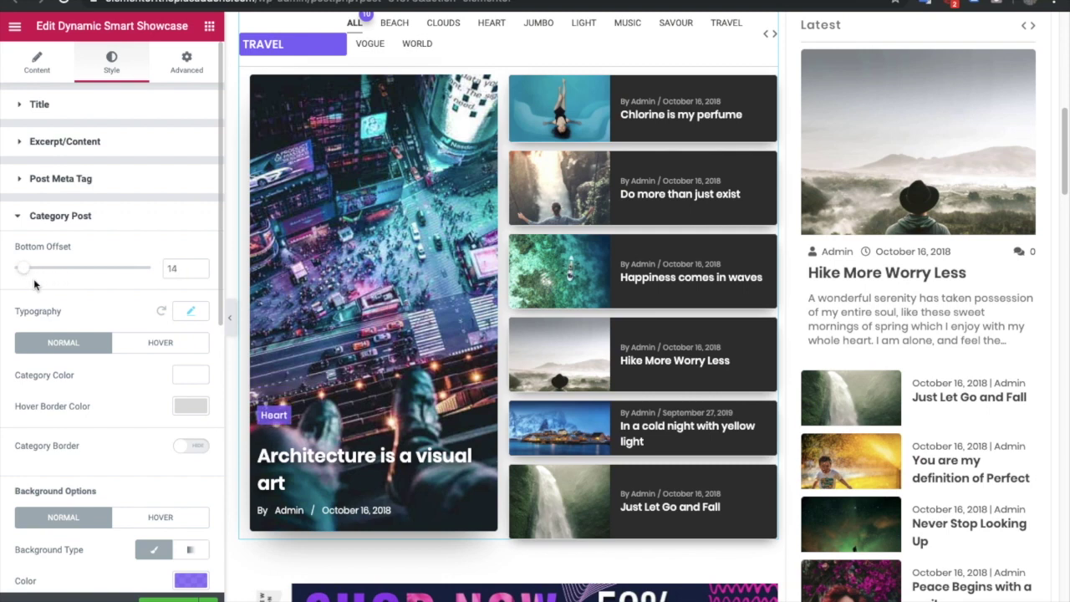
- Try a typography size of 19 px on the Category Post label, and reduce the size again
scroll(130, 323, down, 1)
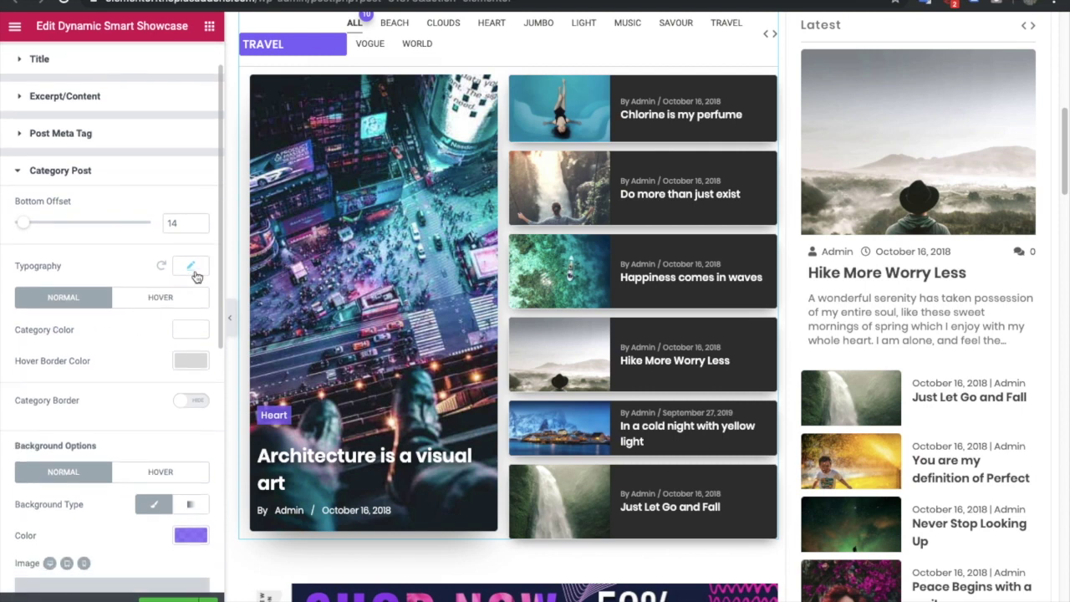
click(192, 267)
click(191, 266)
click(191, 266)
click(175, 354)
key(Up)
key(Up)
key(Up)
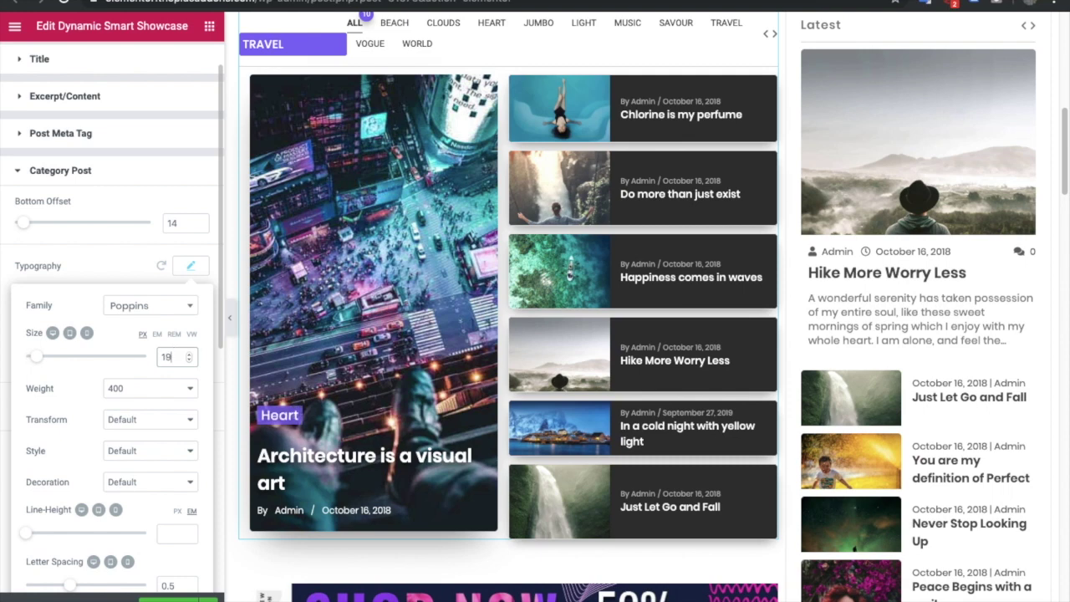
key(Down)
key(Down)
key(Down)
key(Down)
key(Down)
click(191, 266)
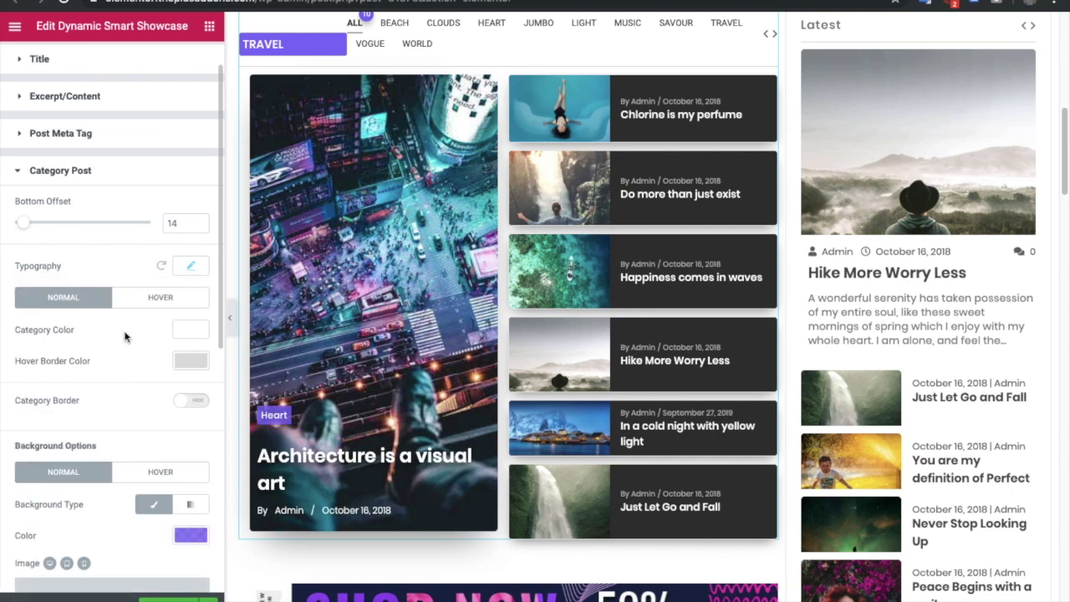
- Review the remaining Category Post style options, including hover colors, category border, background, normal and hover box shadow, and padding
scroll(118, 333, down, 1)
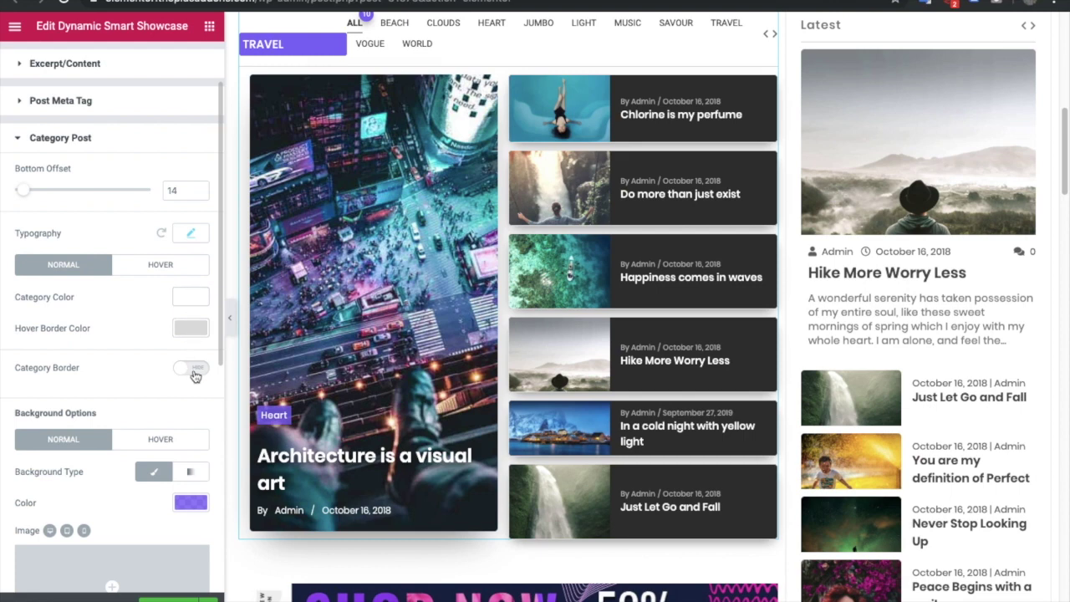
scroll(155, 403, down, 3)
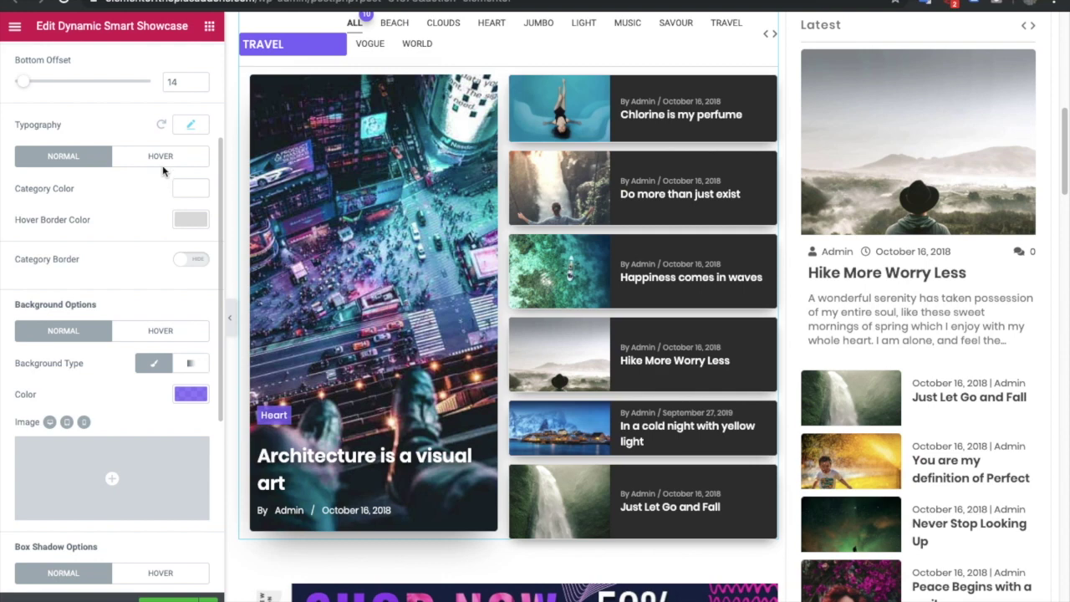
click(163, 164)
click(61, 166)
scroll(117, 305, down, 2)
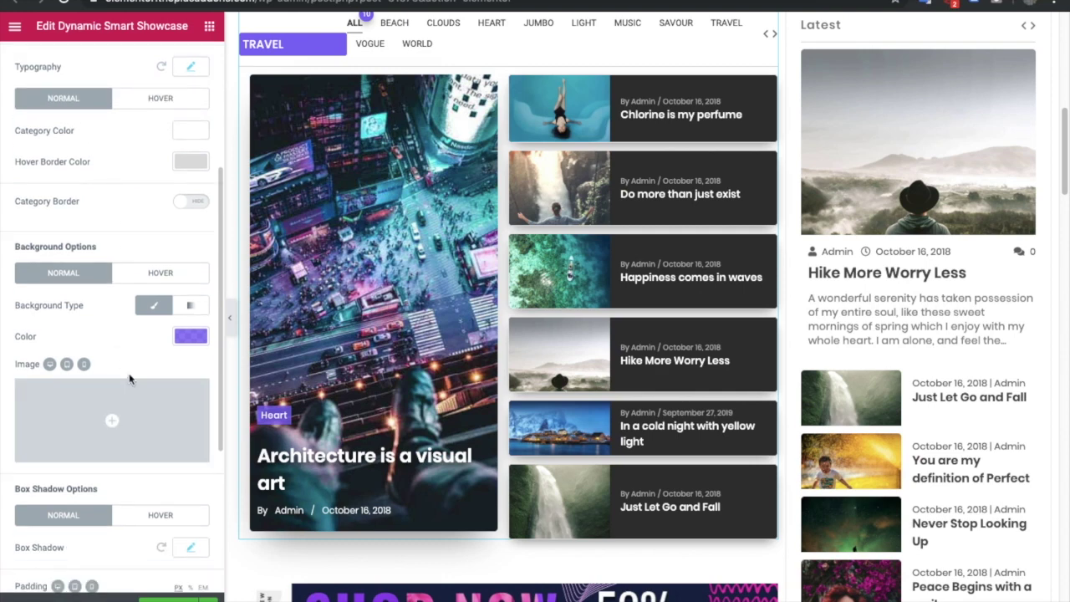
scroll(129, 377, down, 4)
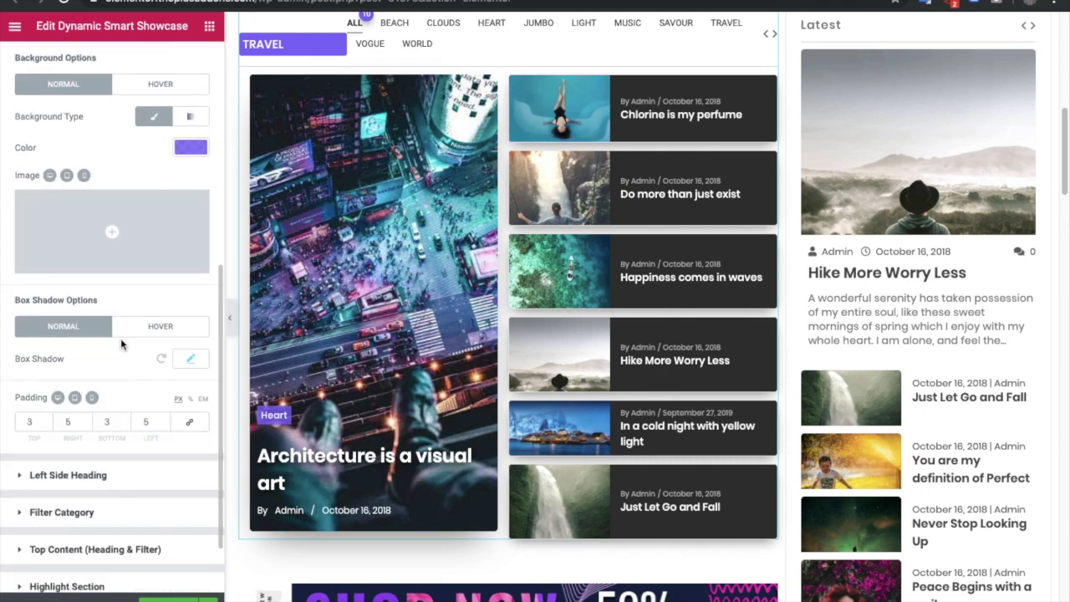
click(166, 330)
click(92, 332)
click(164, 336)
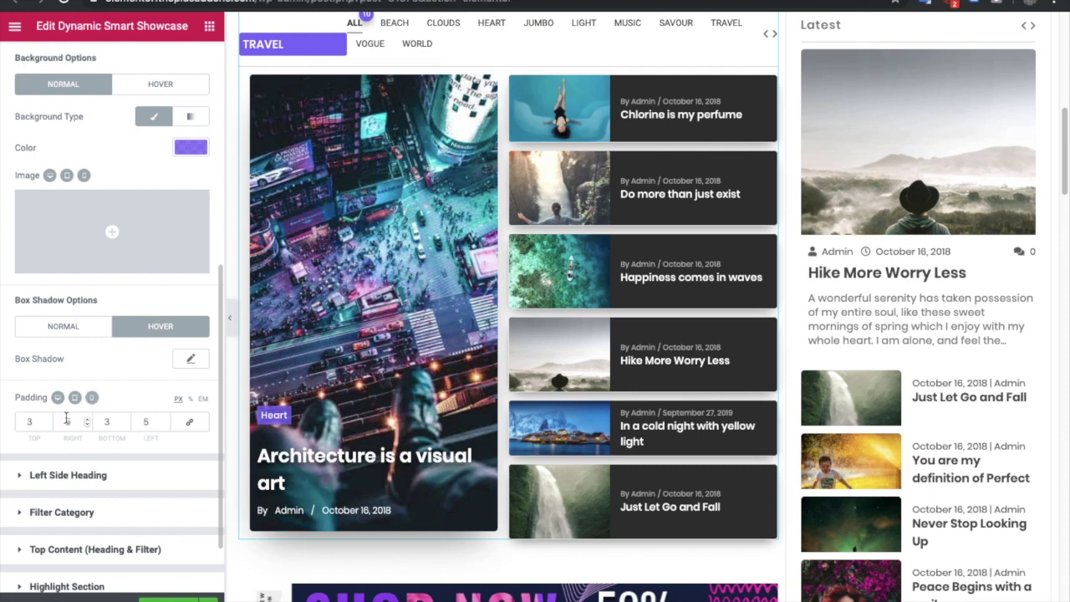
scroll(74, 434, down, 1)
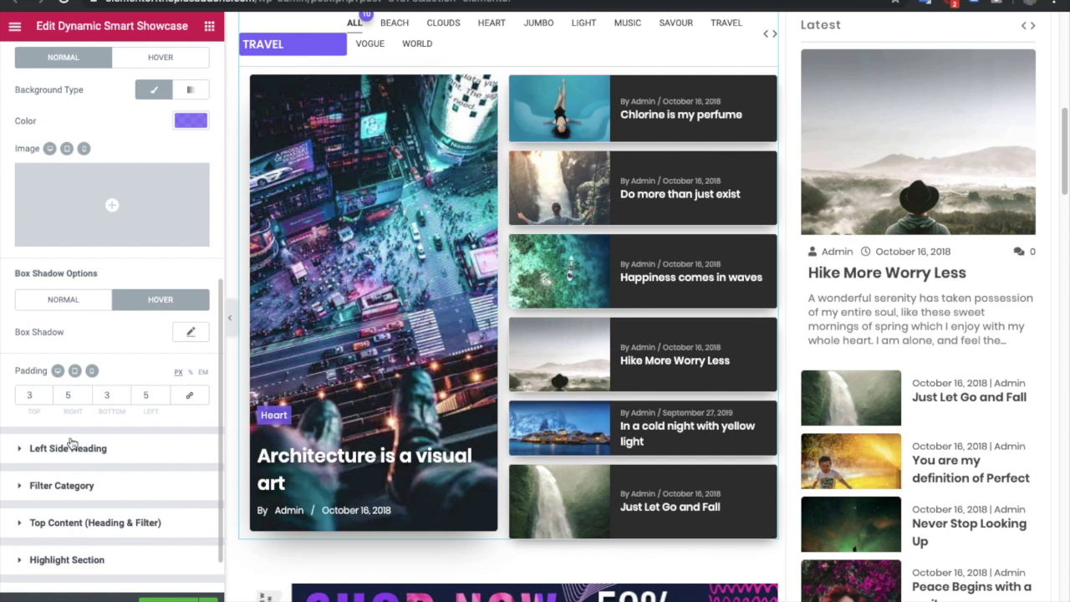
- Review the Left Side Heading style options, covering padding, heading typography, text and background color, and the available border types
click(63, 443)
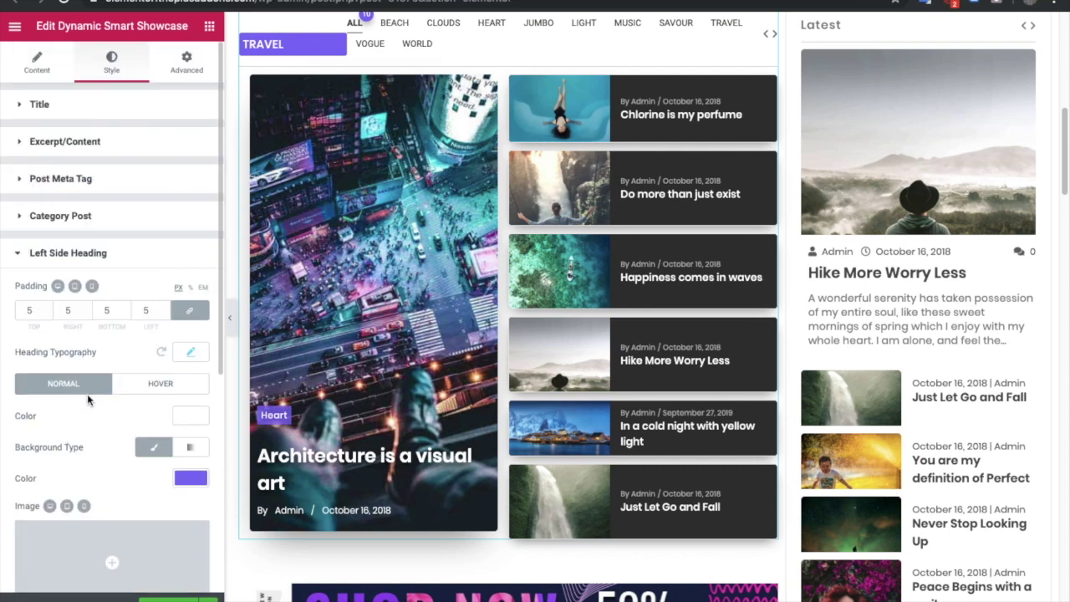
scroll(283, 212, up, 2)
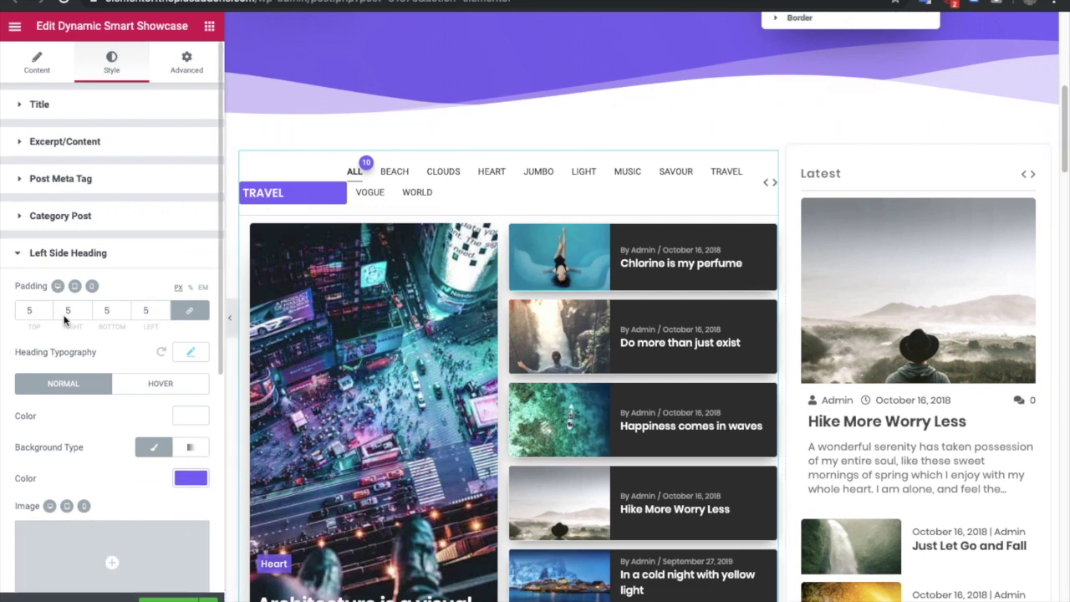
click(191, 352)
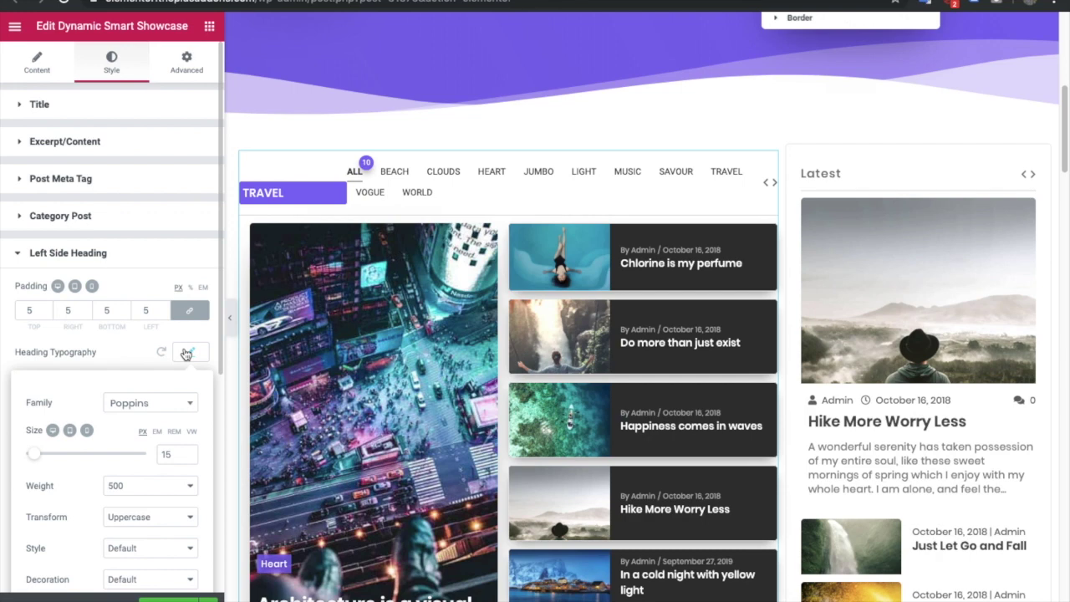
click(191, 352)
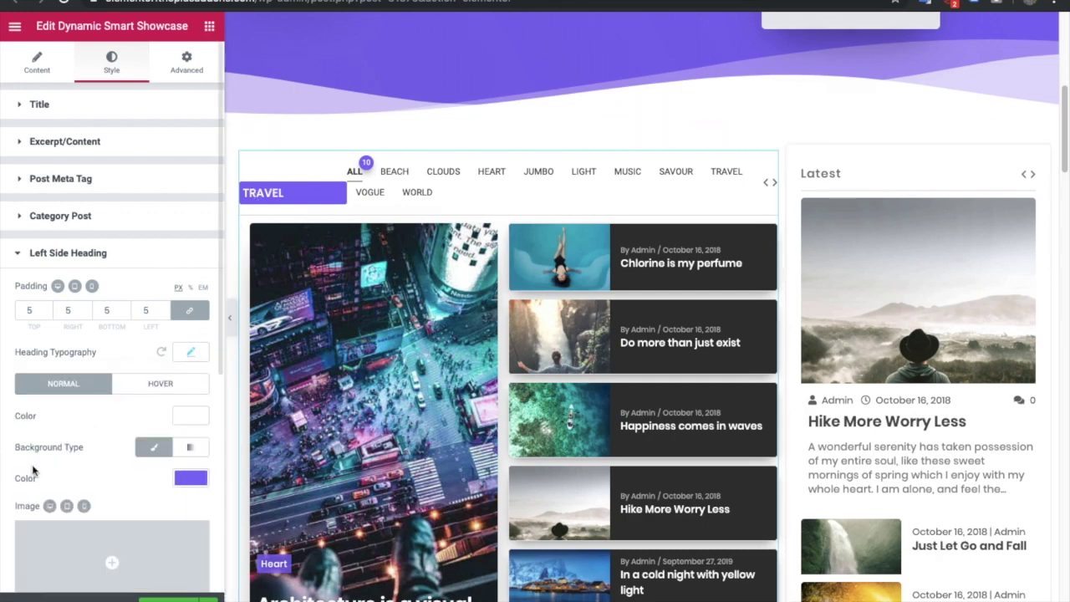
scroll(79, 436, down, 3)
scroll(79, 437, down, 5)
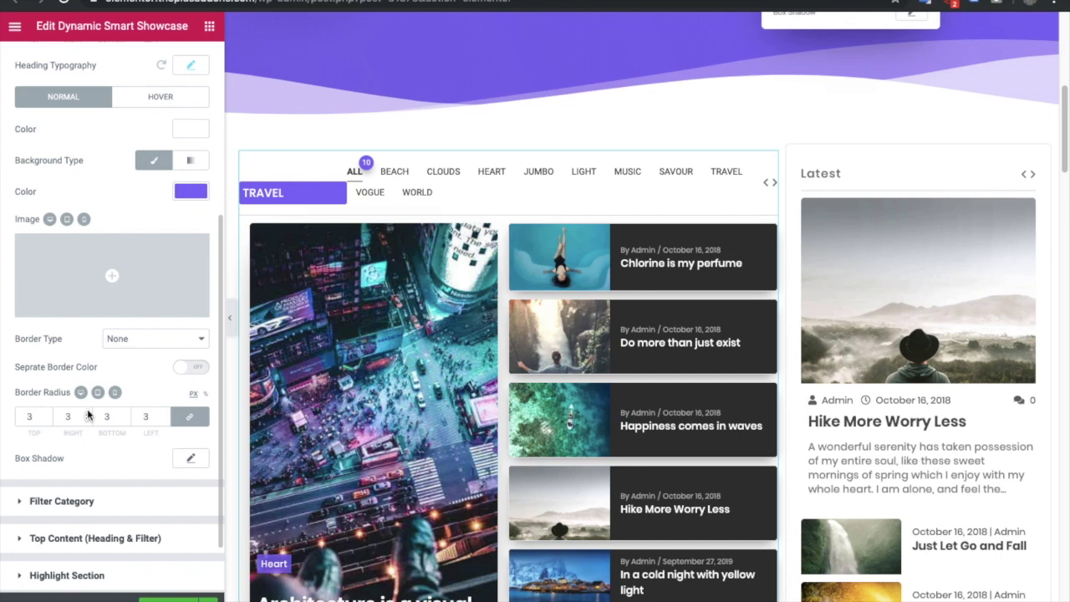
click(121, 343)
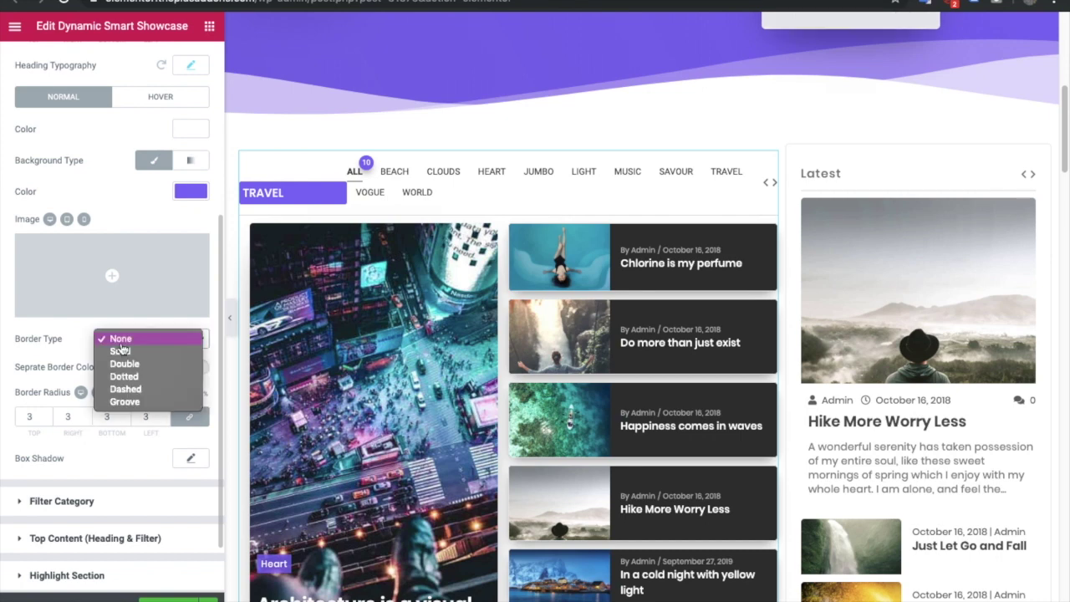
click(121, 339)
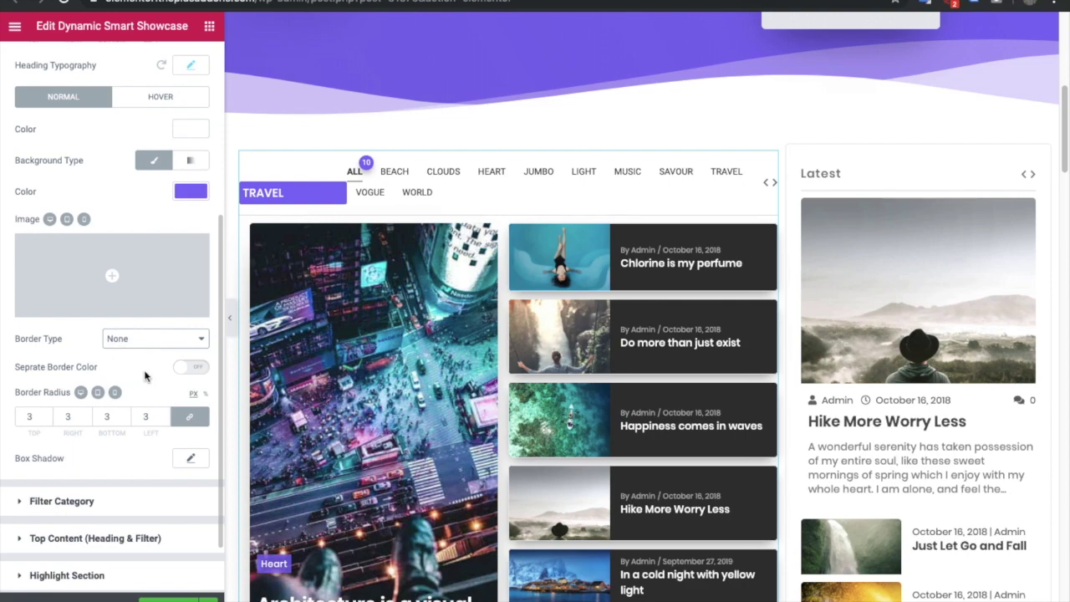
- Enable Seprate Border Color for the left side heading and set its Top Border Color to gray
click(189, 368)
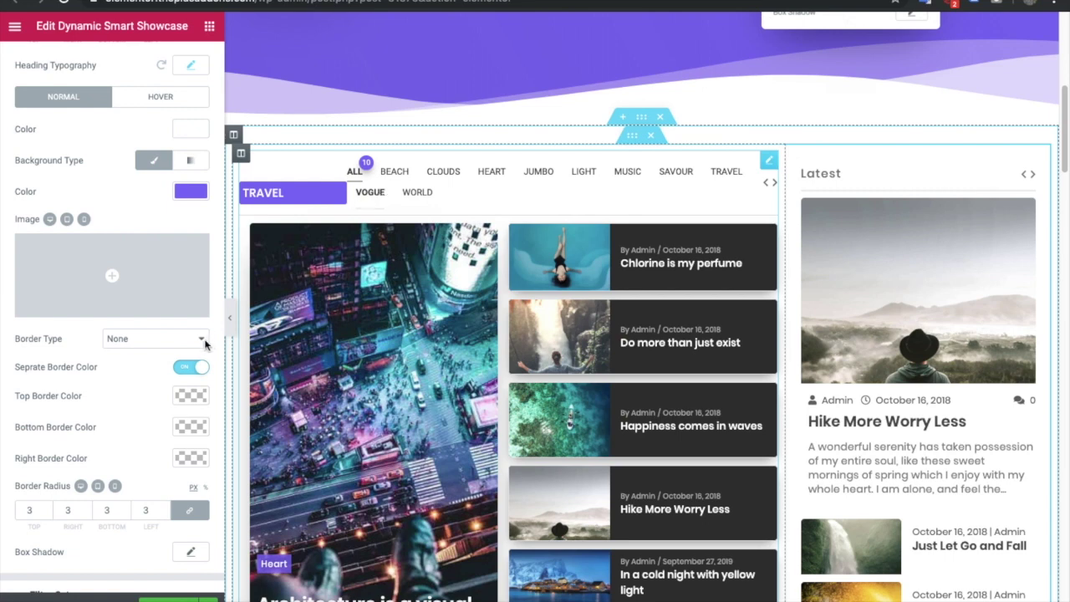
click(179, 400)
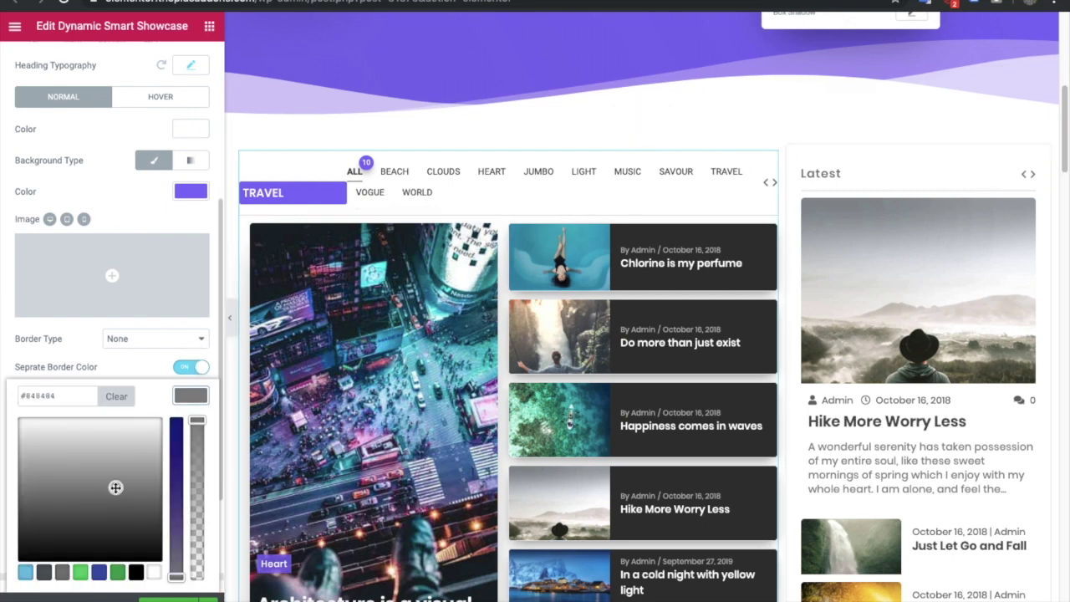
click(193, 397)
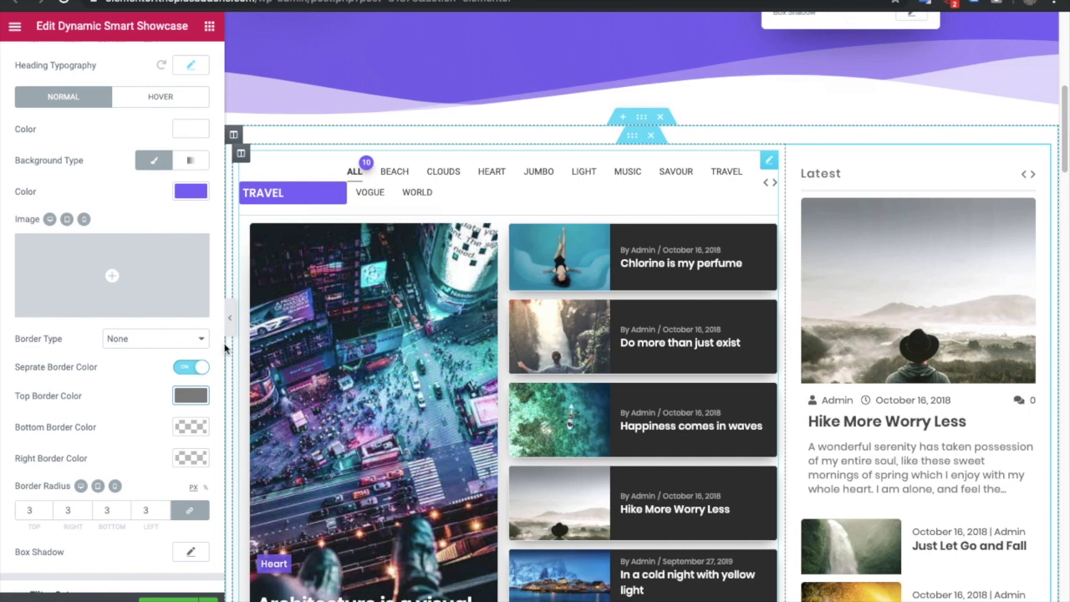
click(177, 365)
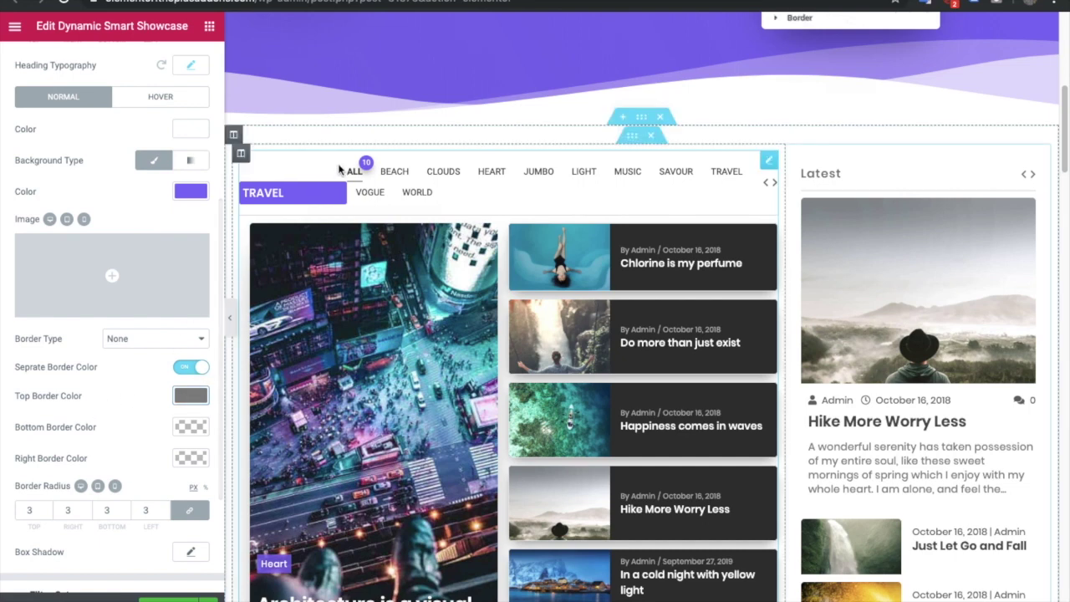
- Add a box shadow to the left side heading with blur 18, spread -6 and a slight downward vertical offset
scroll(107, 473, down, 2)
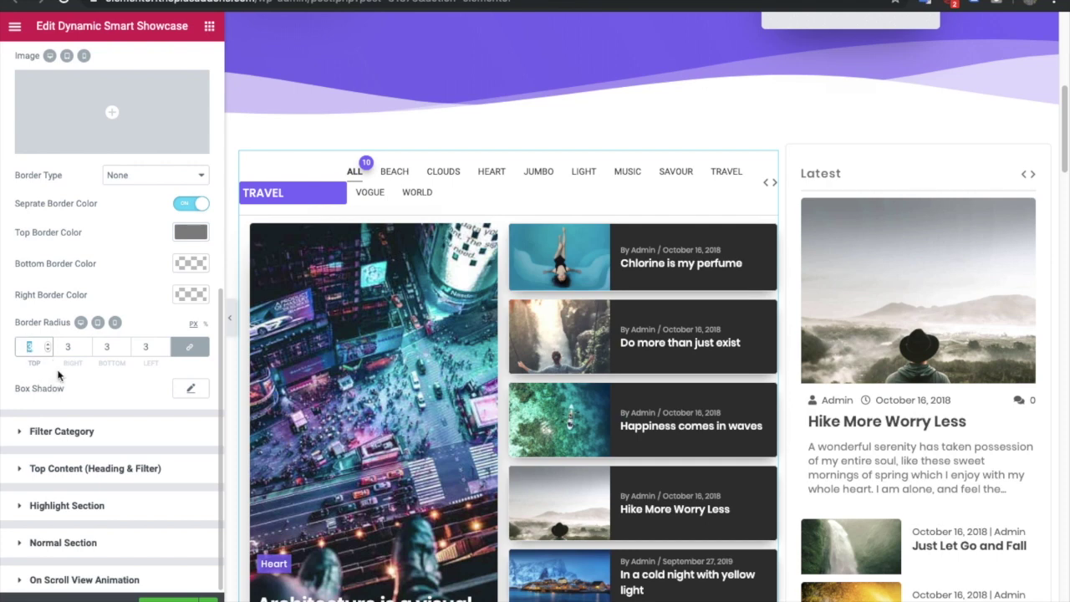
click(190, 389)
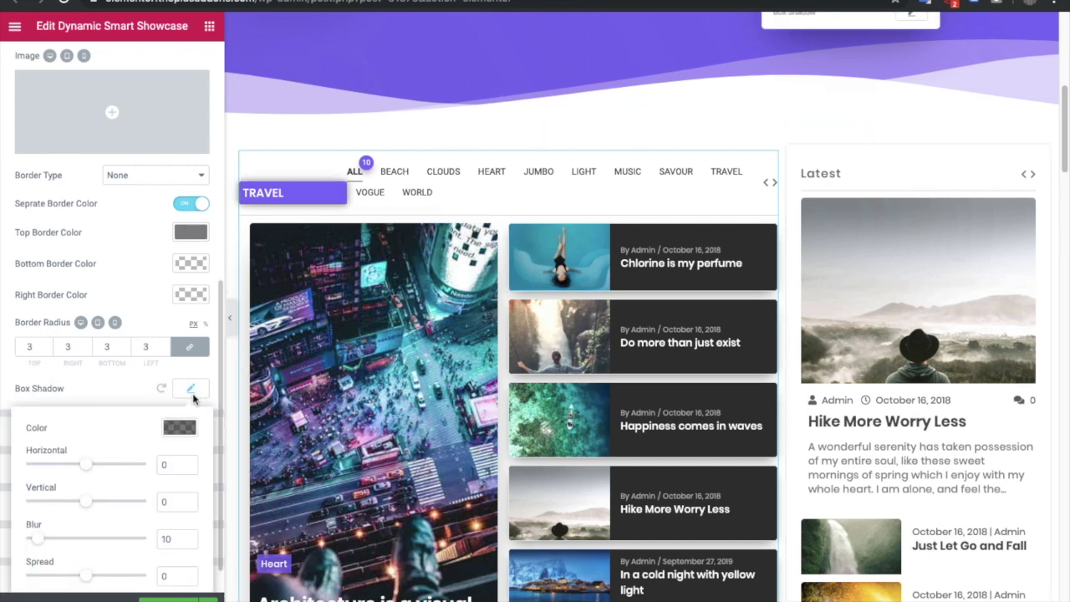
scroll(159, 485, down, 1)
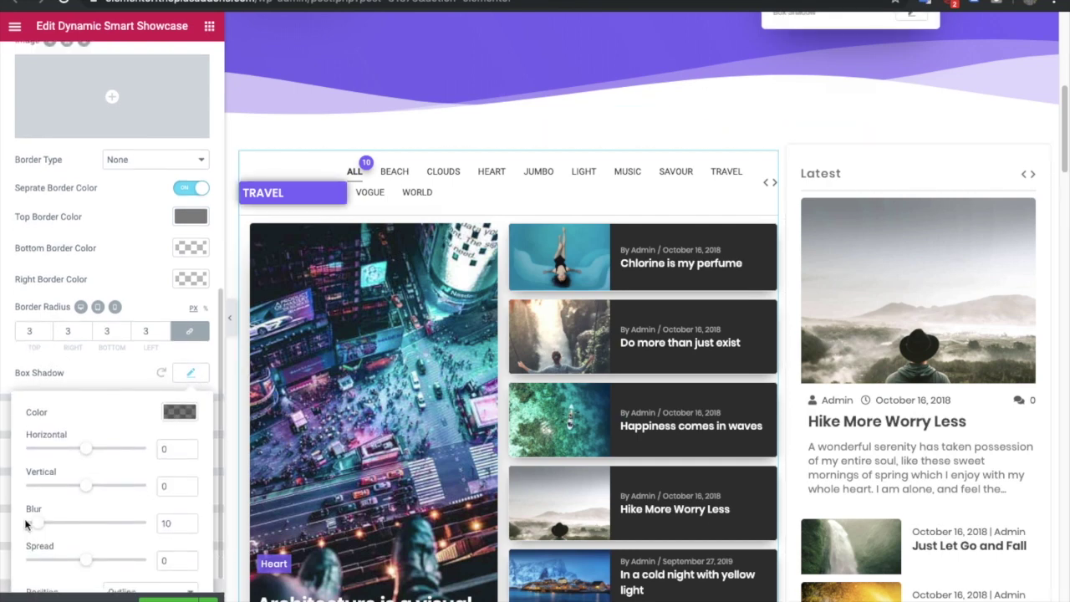
drag(48, 524, 50, 524)
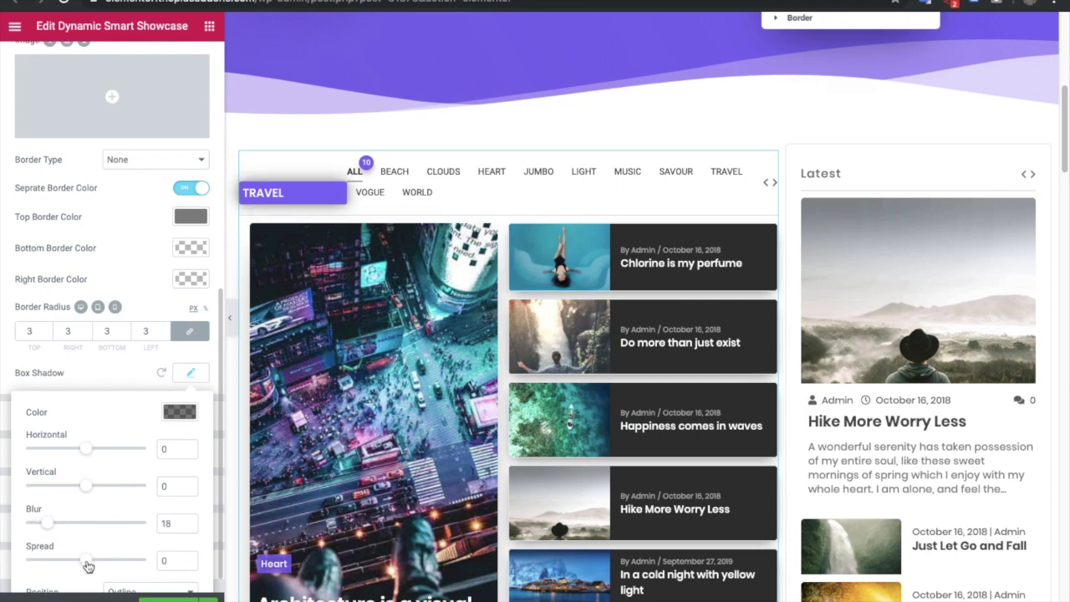
drag(83, 567, 80, 565)
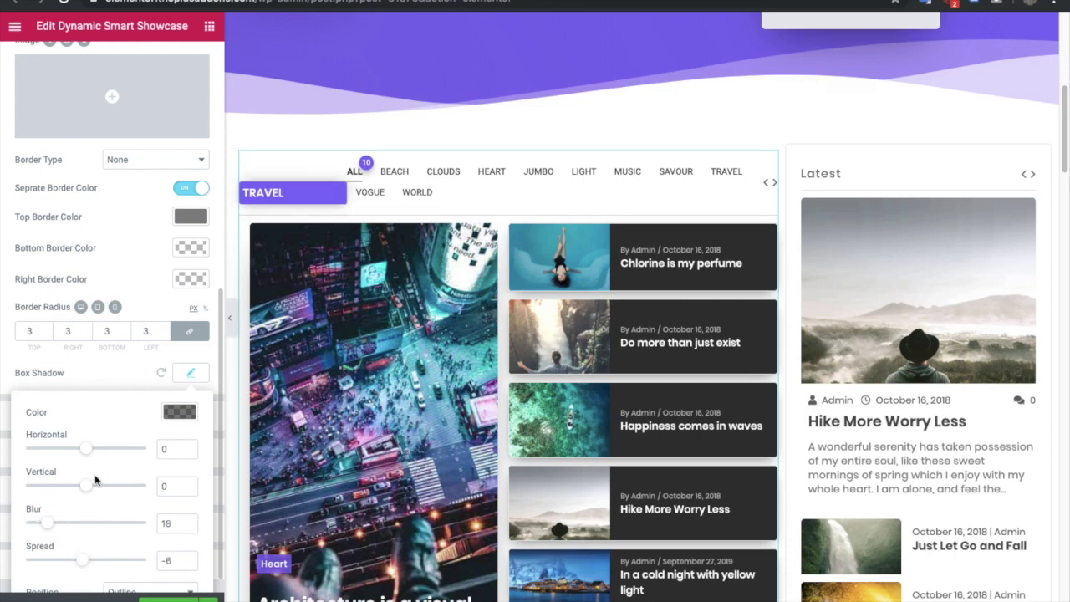
drag(90, 486, 92, 487)
click(193, 372)
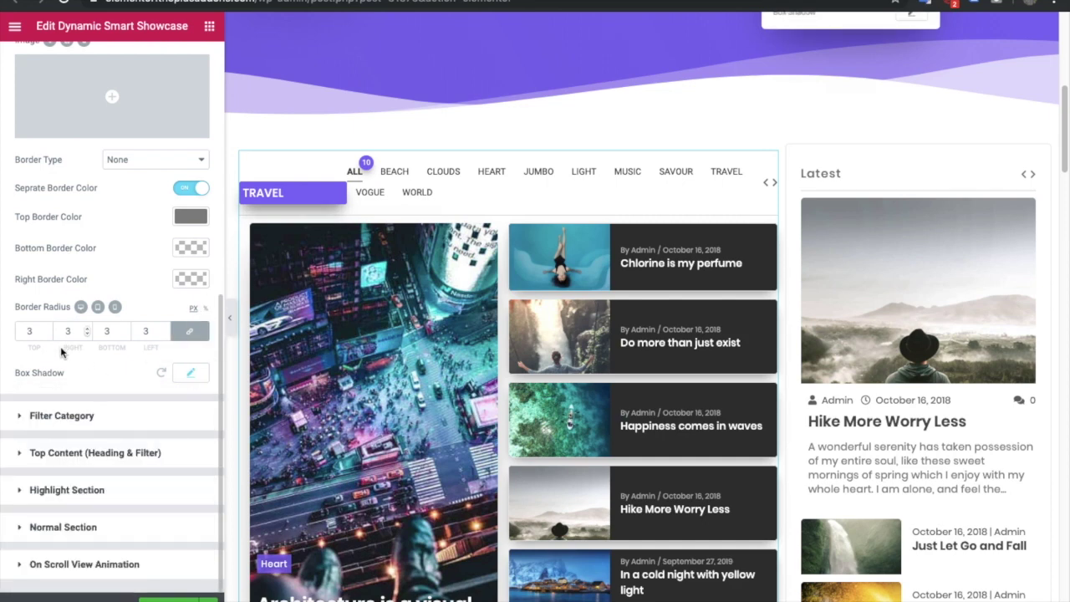
- Try a Next Icon Size of 16 in the Filter Category style options and clear the value again
click(75, 417)
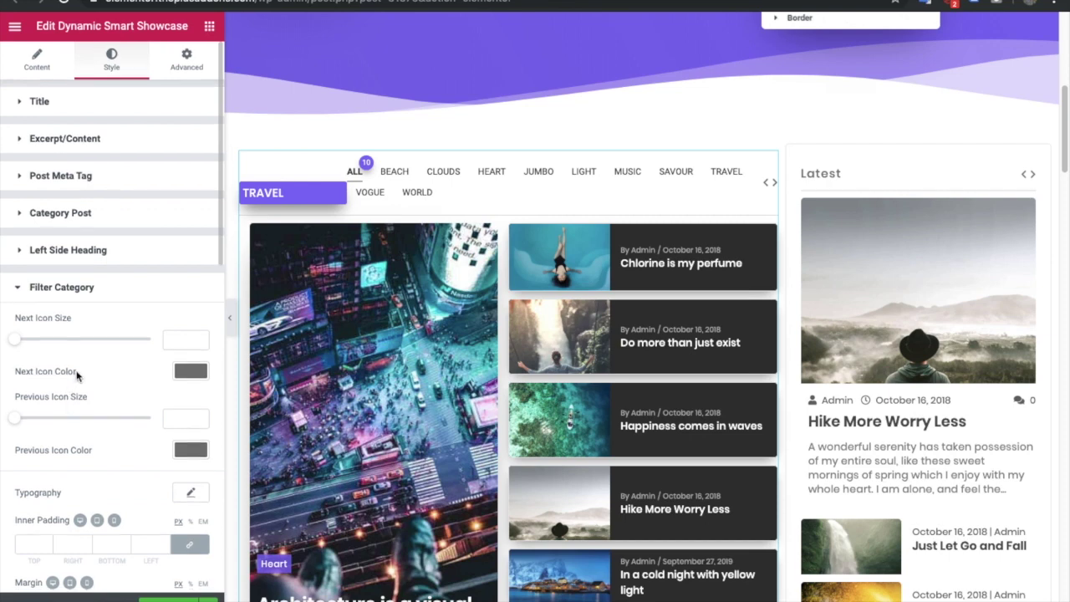
scroll(70, 368, down, 2)
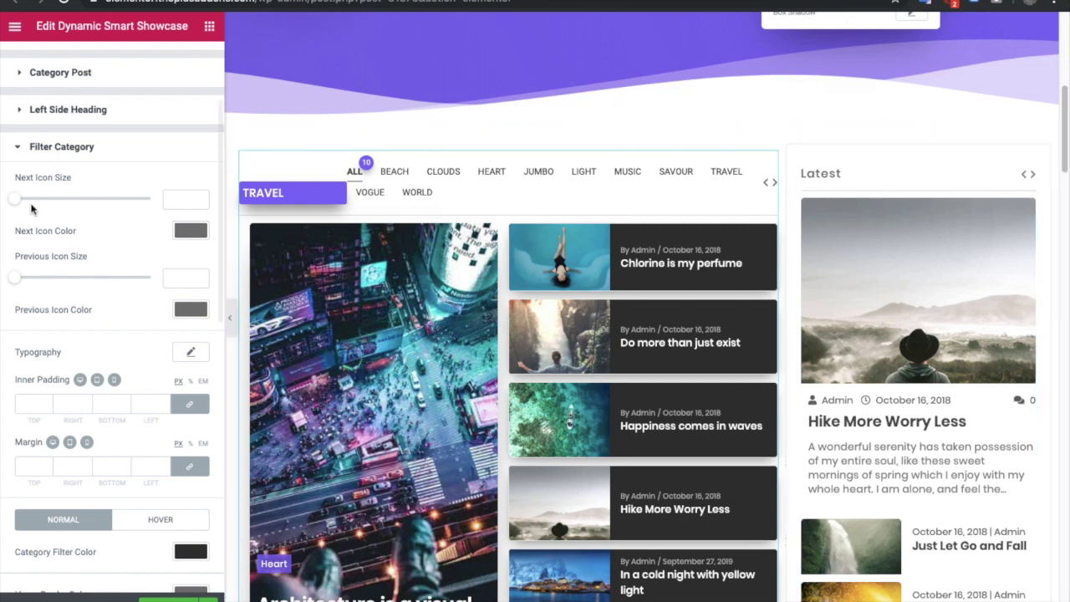
drag(15, 200, 37, 204)
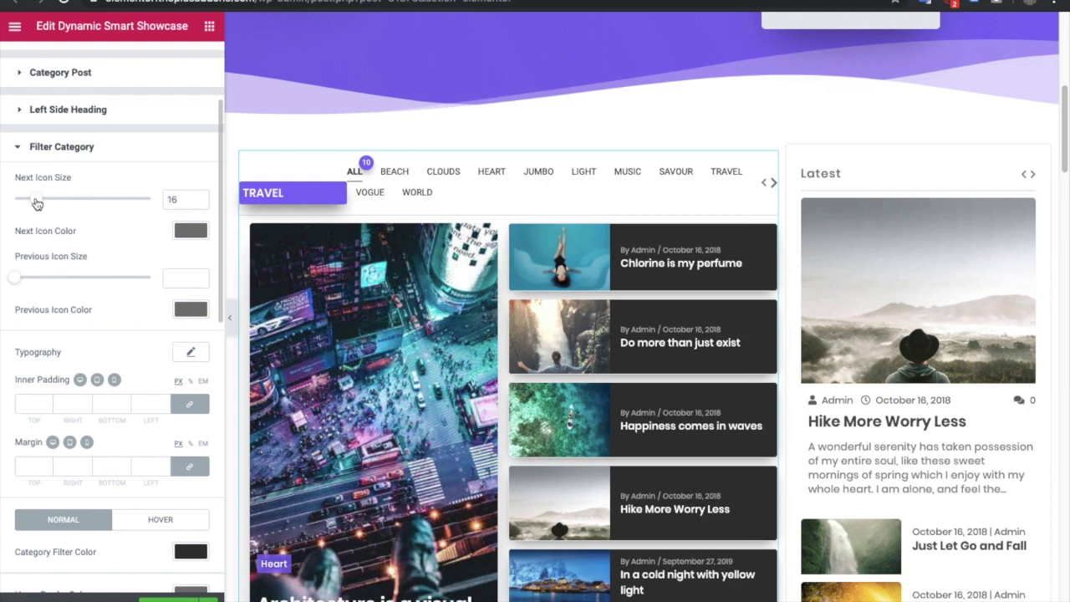
click(187, 199)
key(BackSpace)
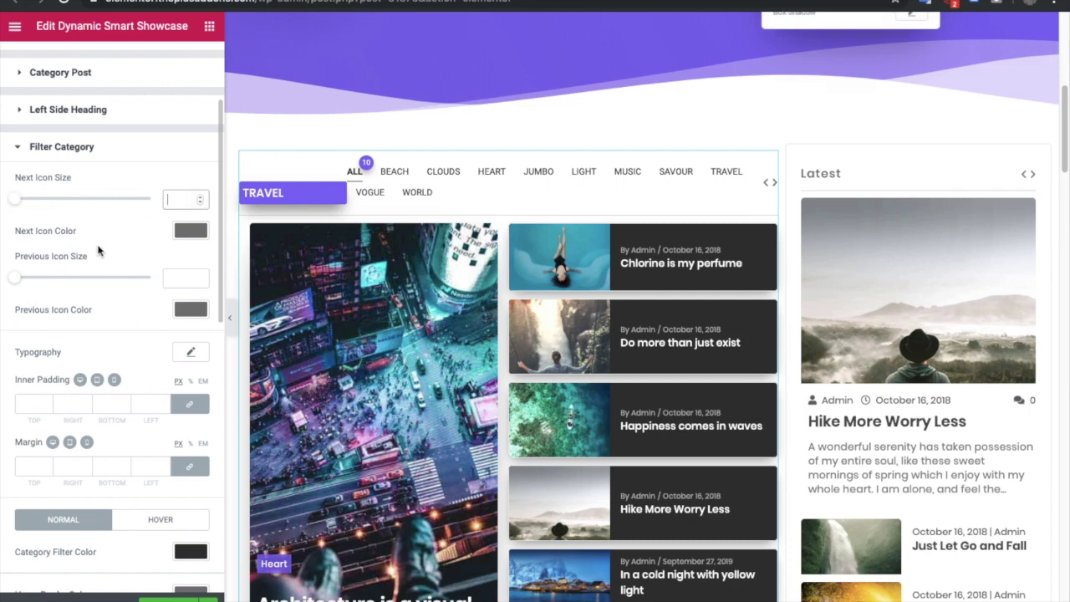
- Try a typography size of 15 px on the category filter, lower it to 12 px, and restore the default typography
scroll(67, 364, down, 3)
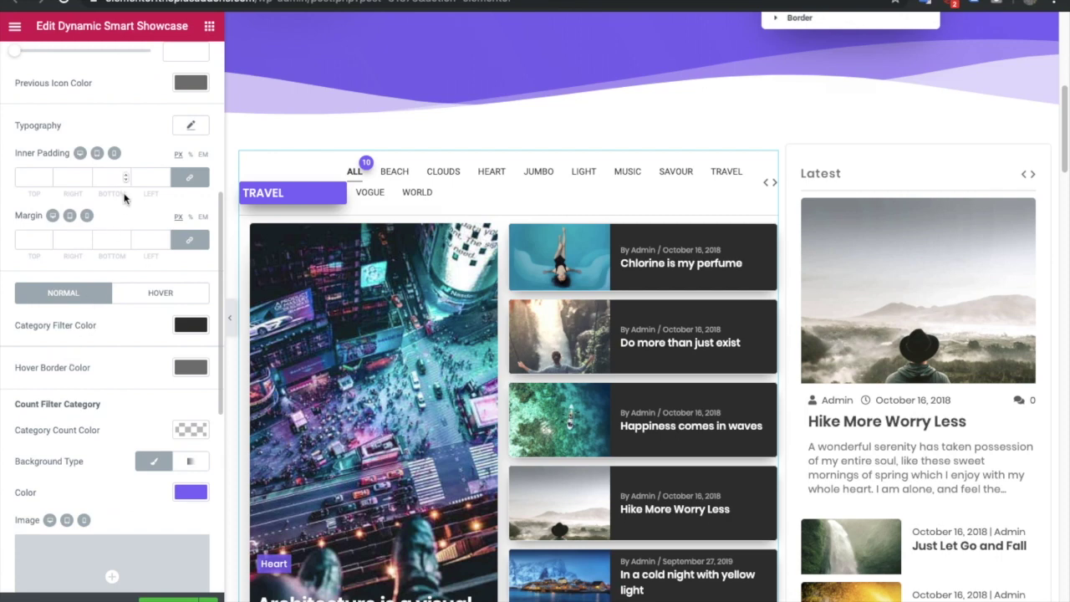
scroll(124, 197, up, 1)
click(191, 159)
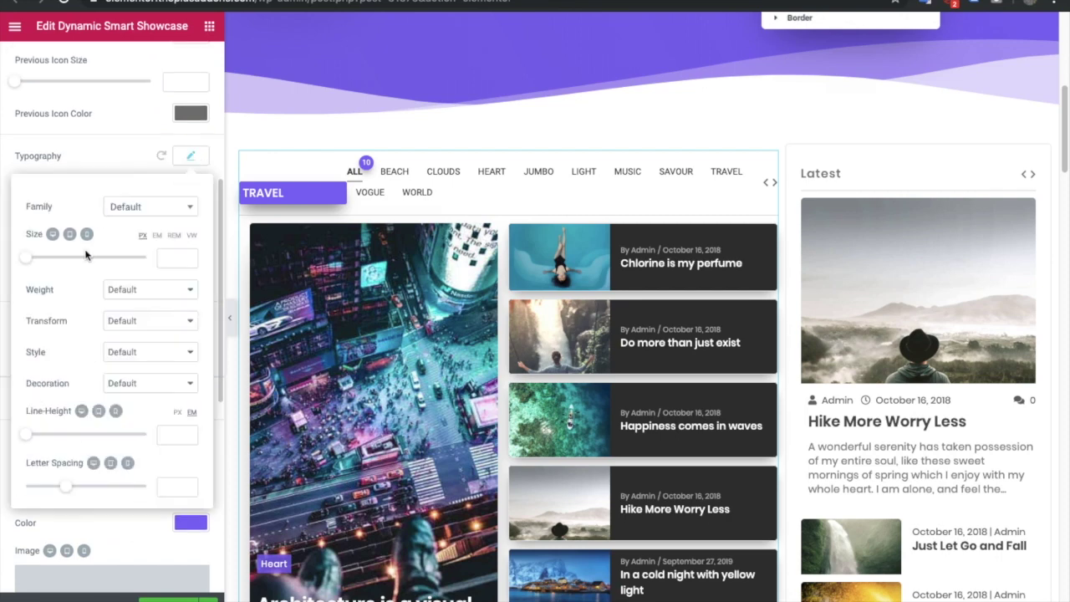
click(178, 259)
text(15)
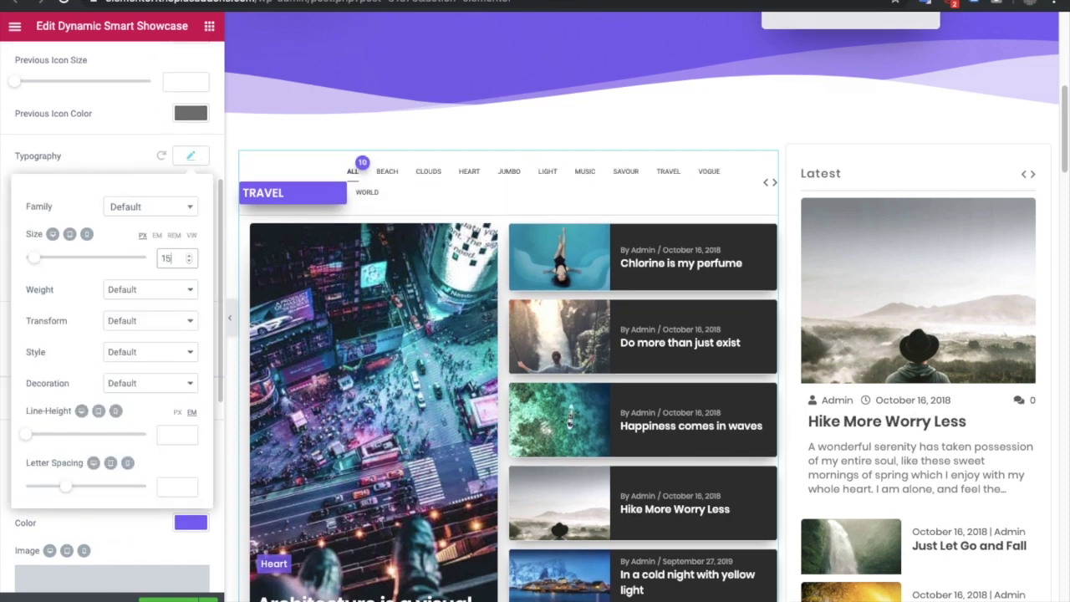
key(Down)
key(Down)
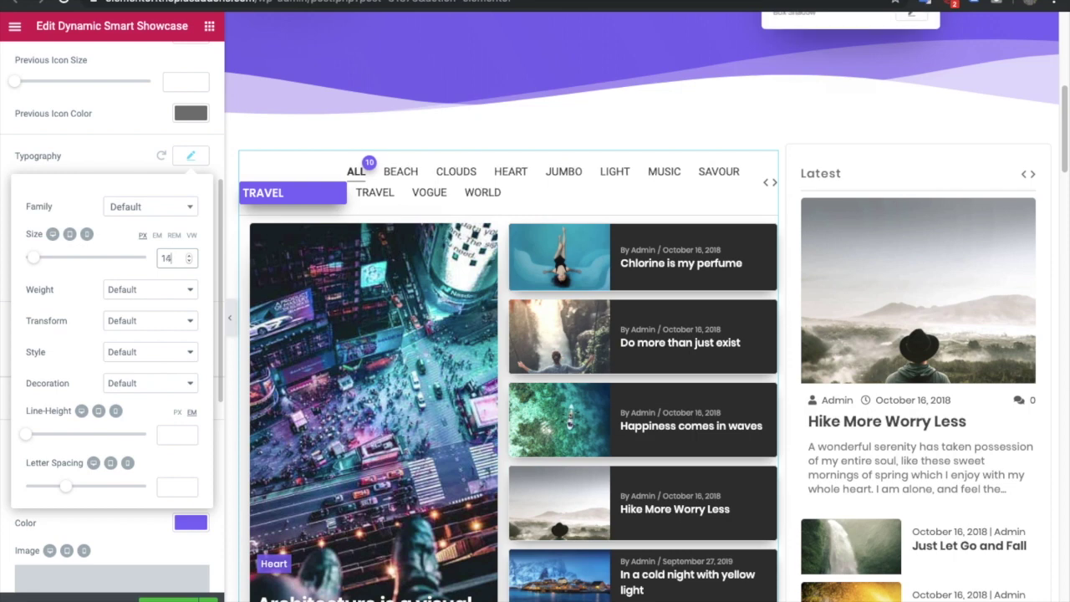
key(Down)
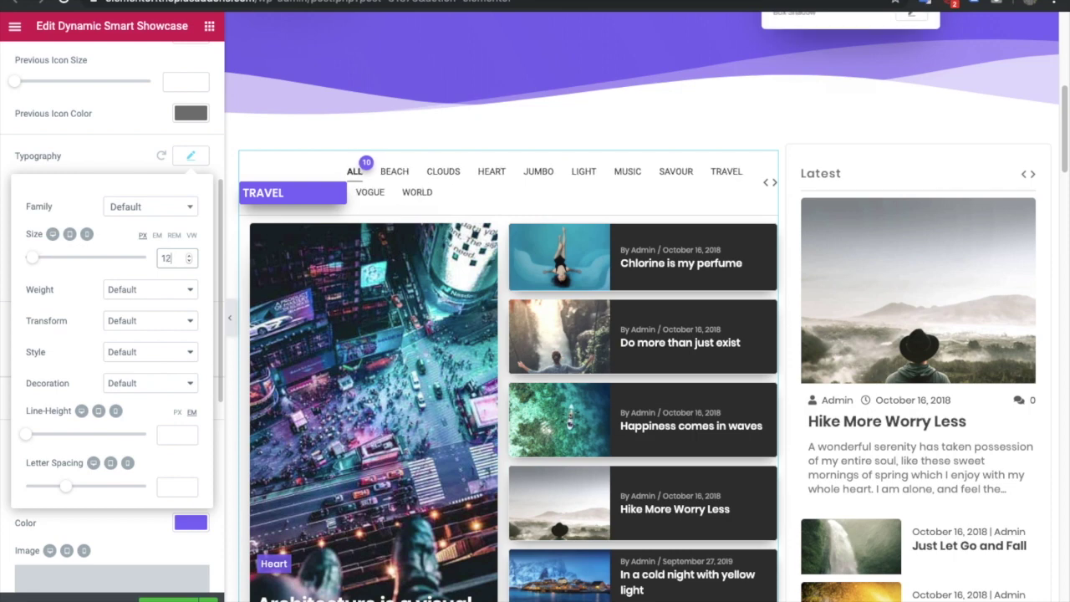
click(186, 161)
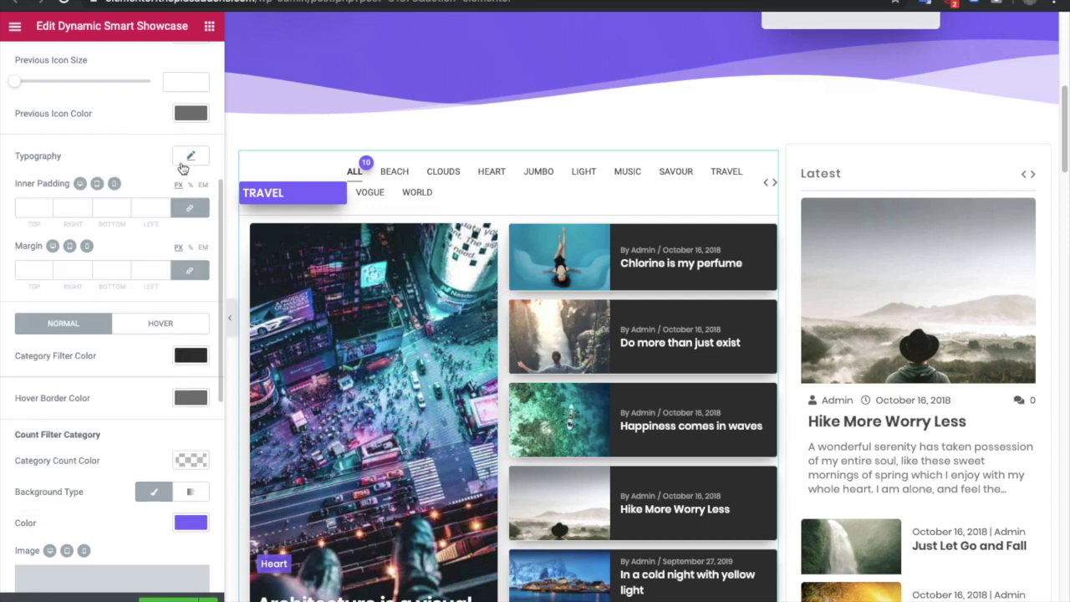
- Review the Filter Category inner padding, margin, normal and hover colors, count filter settings and filter options
click(25, 210)
click(48, 271)
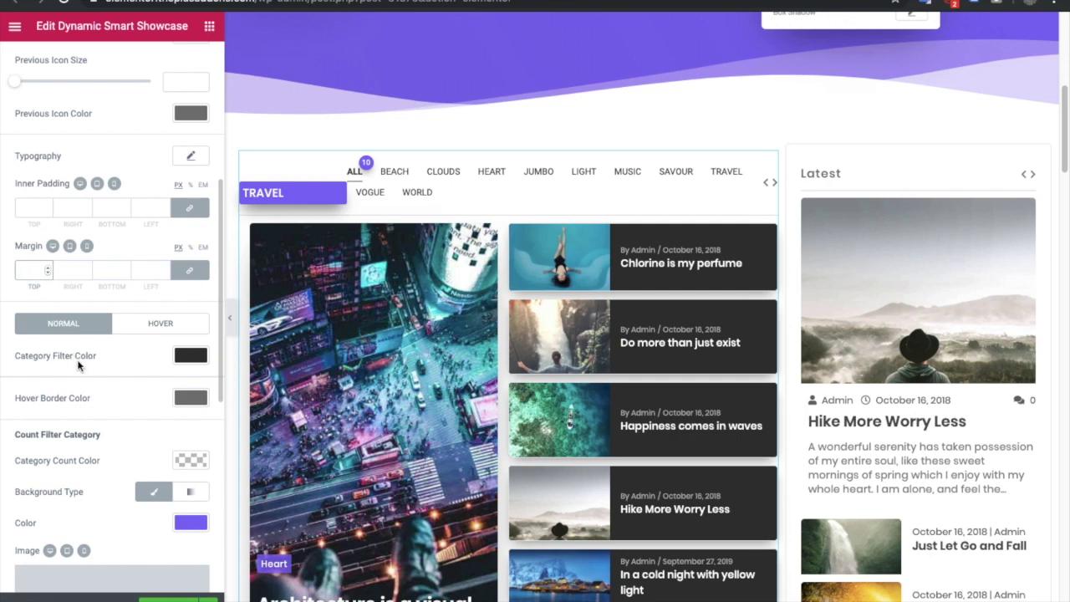
scroll(78, 364, down, 1)
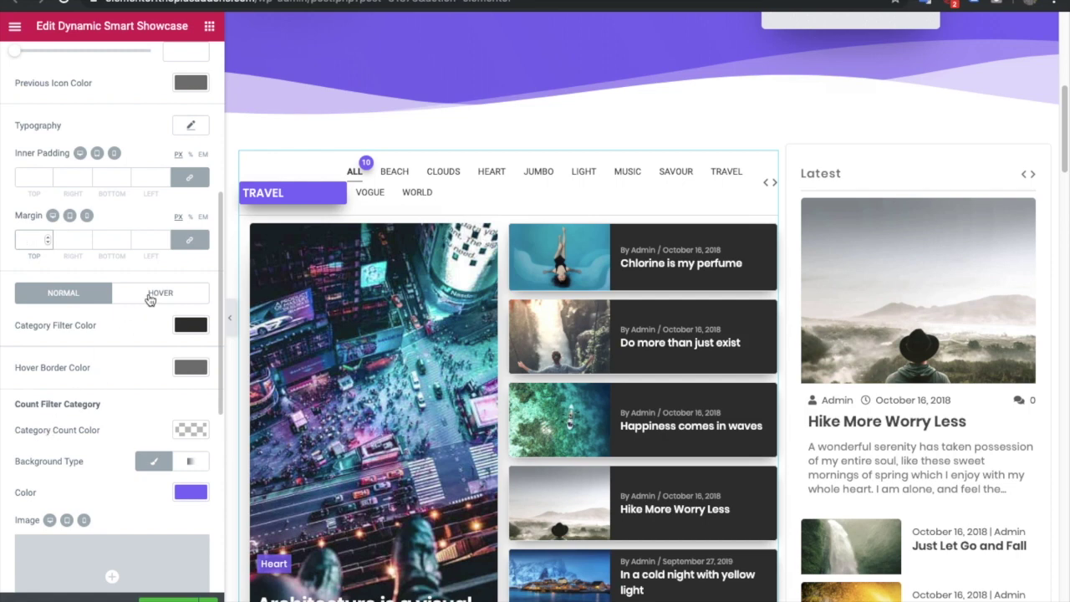
click(151, 294)
click(71, 294)
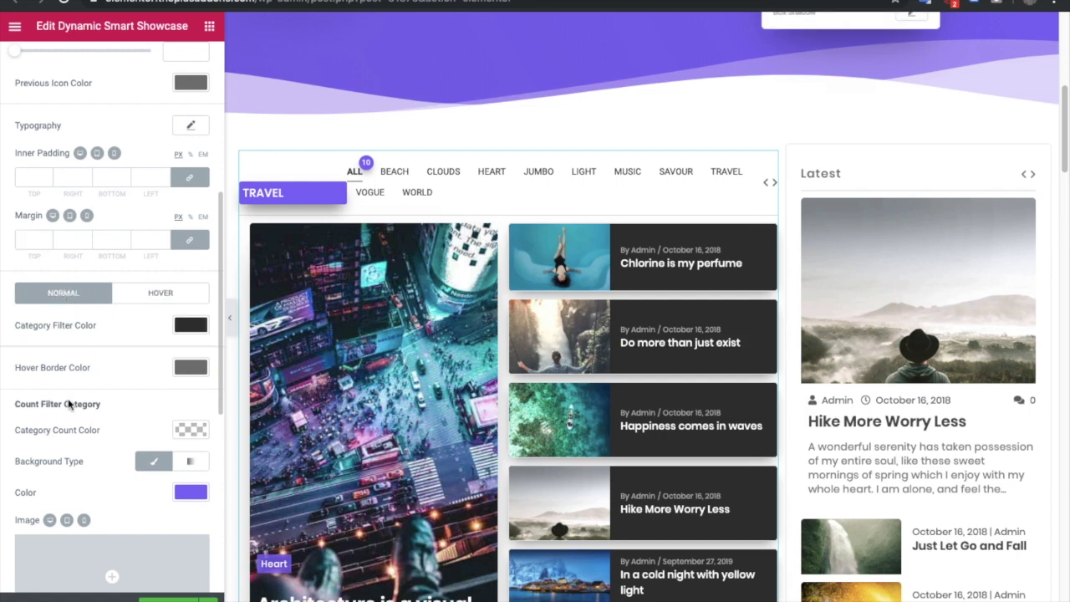
scroll(74, 408, down, 3)
scroll(74, 415, down, 3)
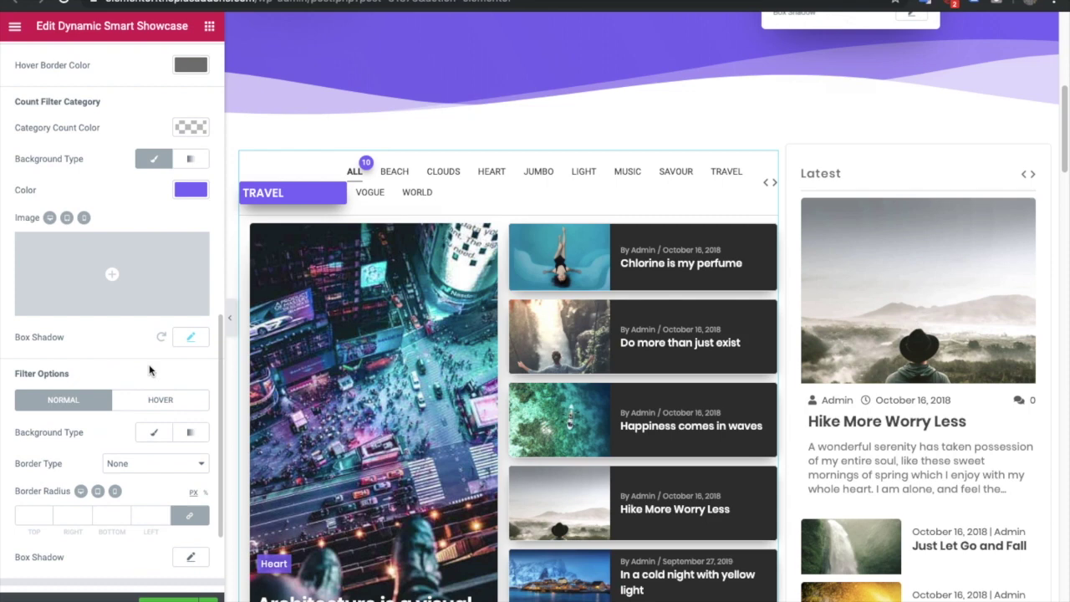
scroll(92, 413, down, 3)
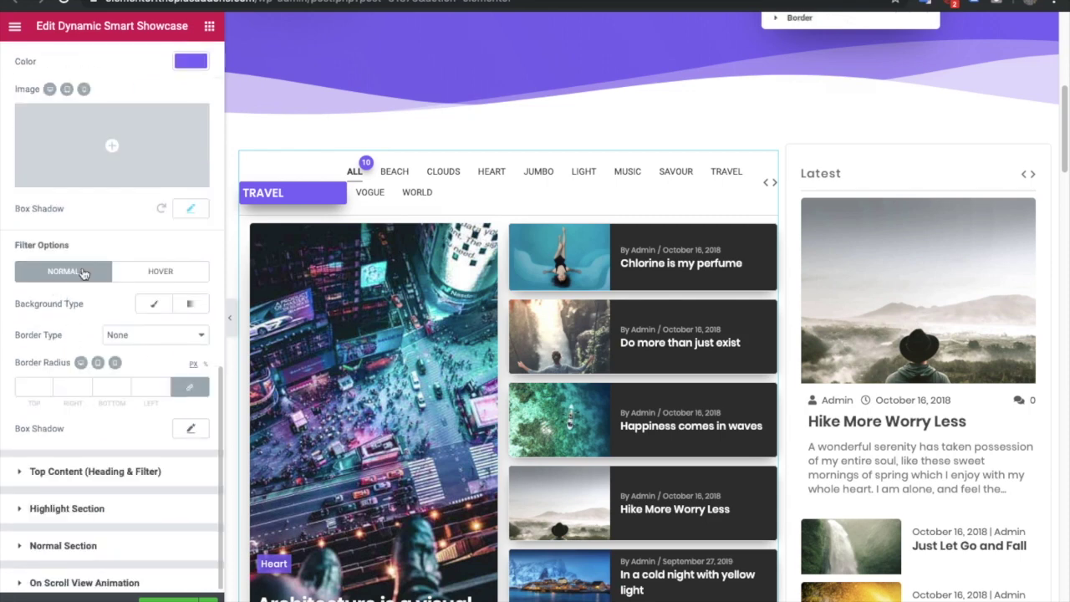
- Give the category filter's normal state a Classic background in gray #adadad under Filter Options
click(151, 308)
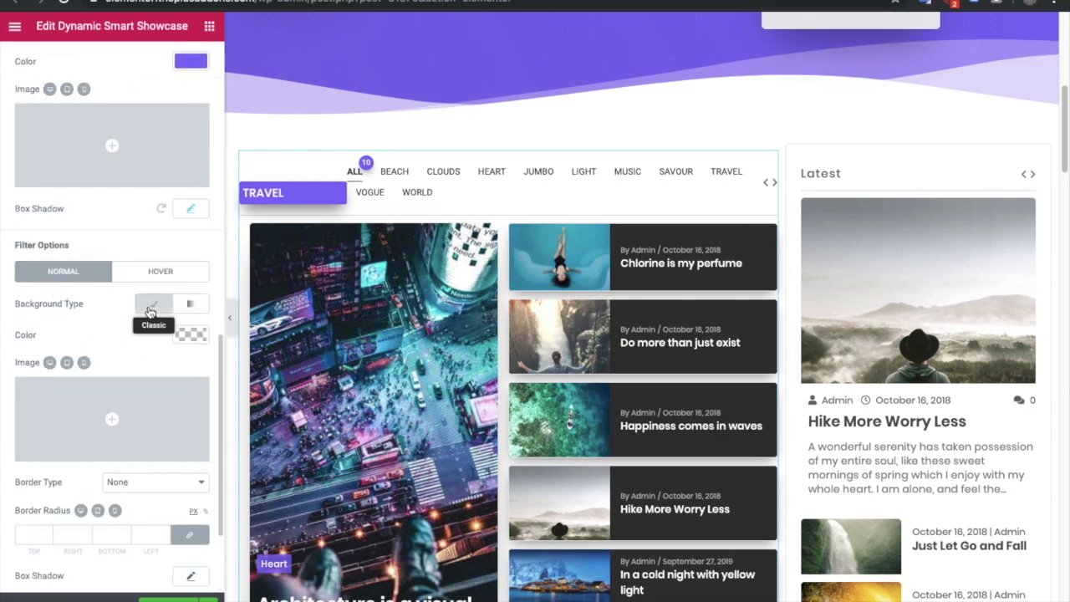
click(190, 336)
click(77, 404)
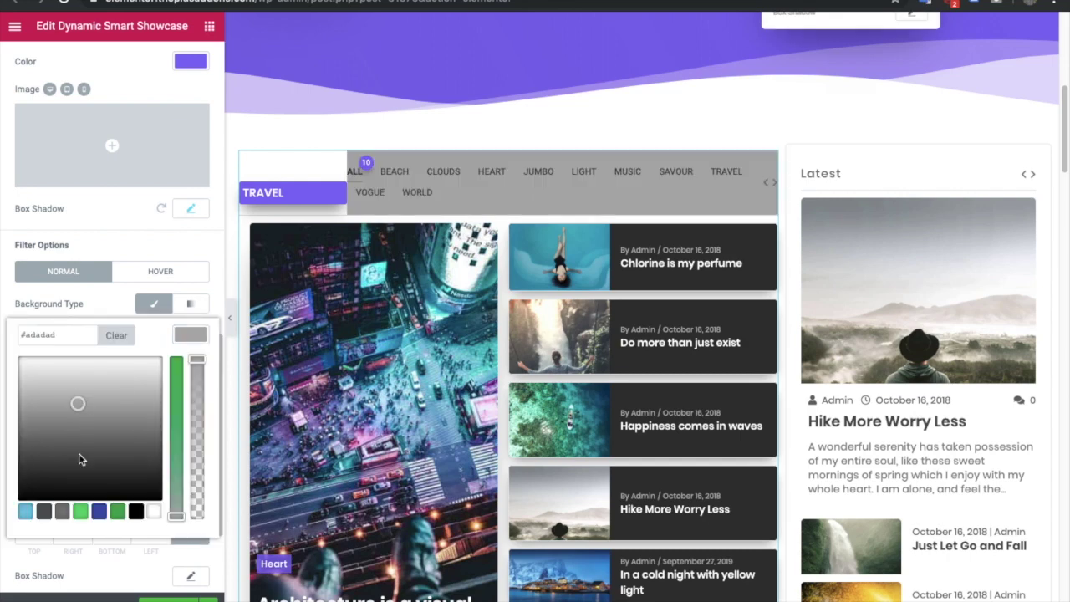
click(179, 335)
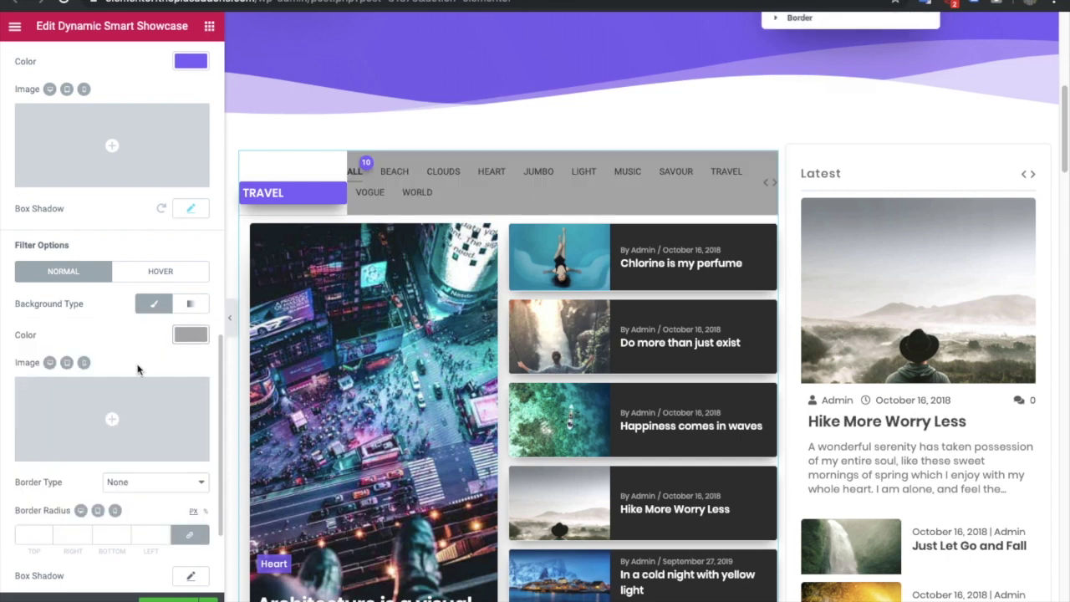
- Remove the Classic background from the category filter's normal state under Filter Options
scroll(142, 363, down, 3)
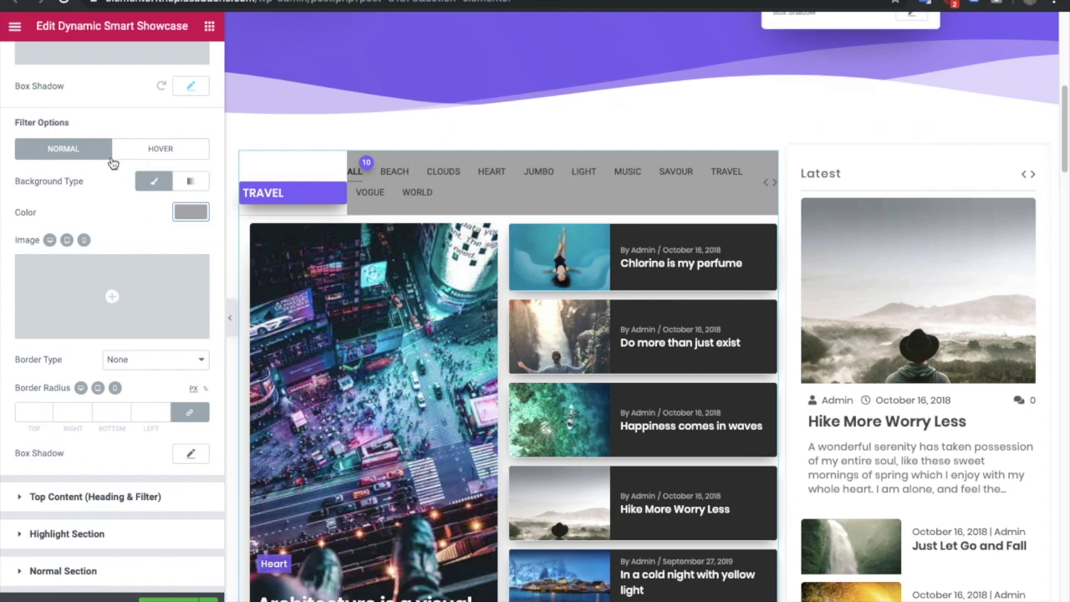
click(150, 184)
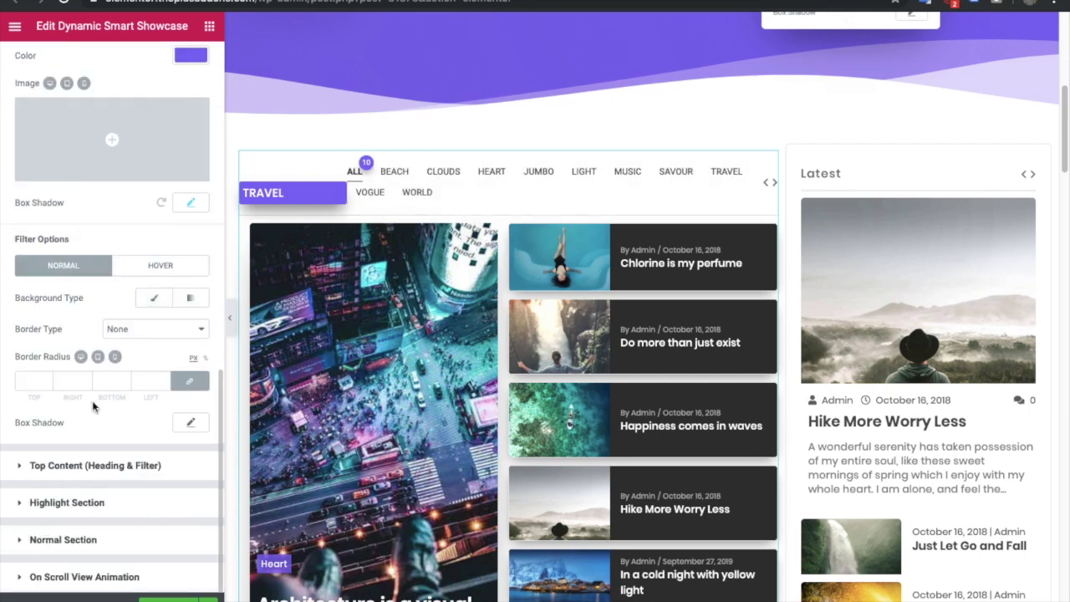
- Try an inner padding of 40 px on the Top Content (Heading & Filter) section, clear it, and check the available border types
click(90, 465)
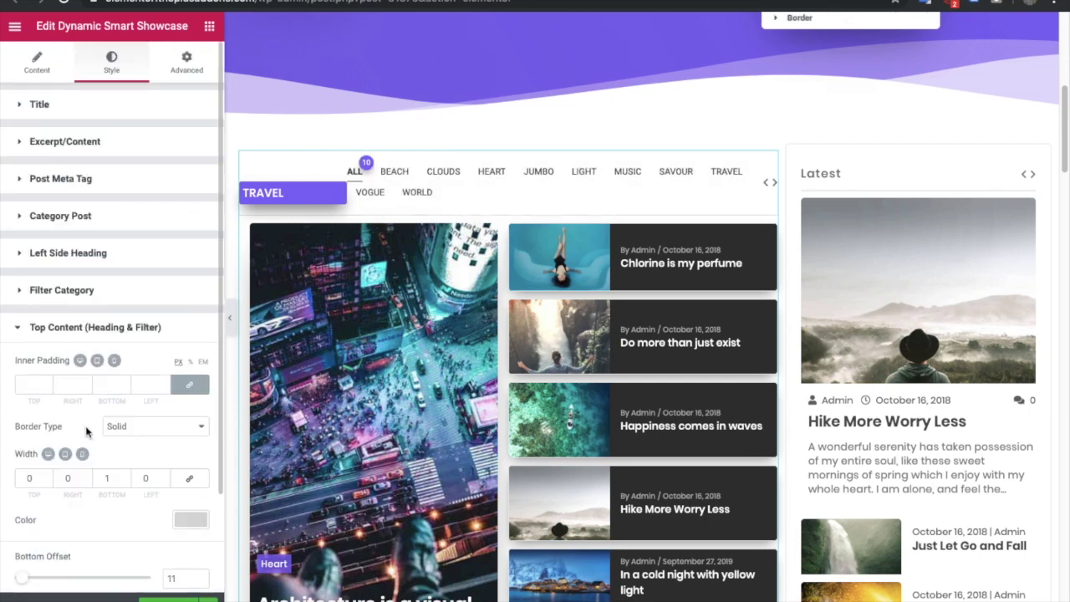
scroll(84, 428, down, 1)
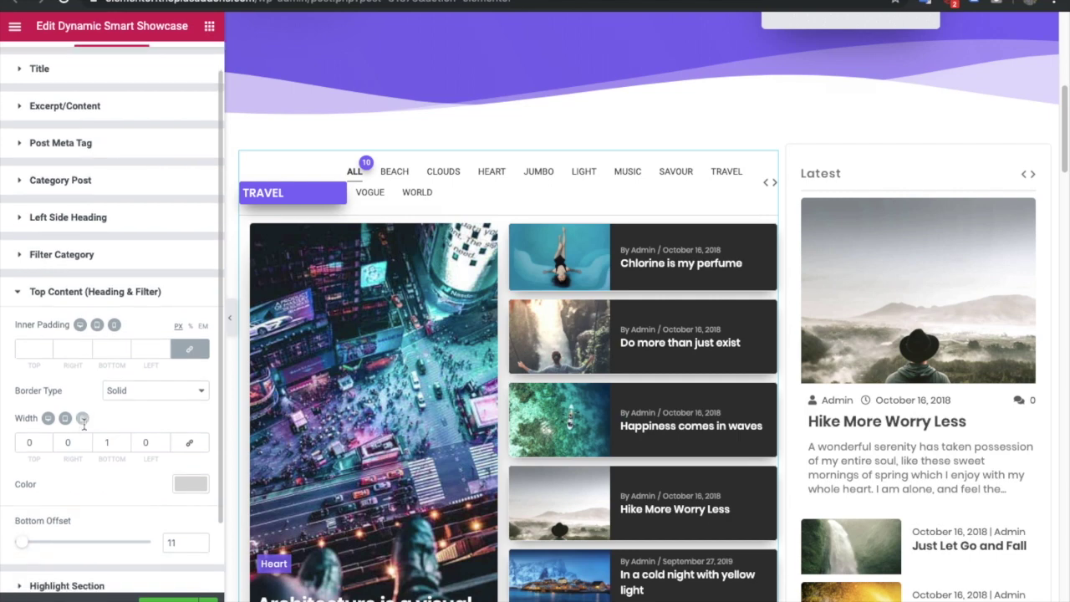
scroll(85, 428, down, 2)
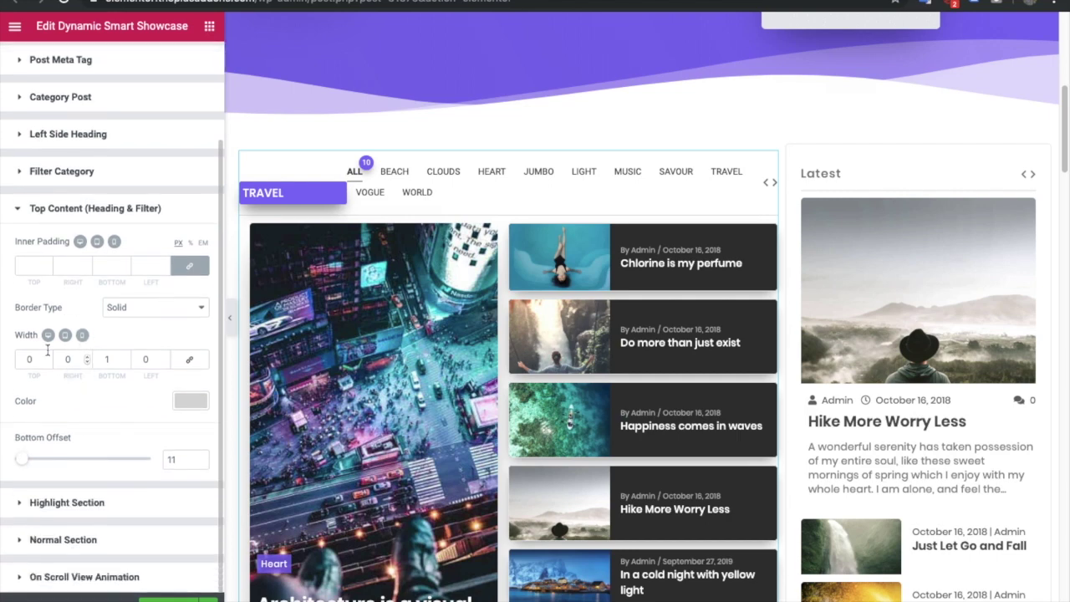
click(27, 266)
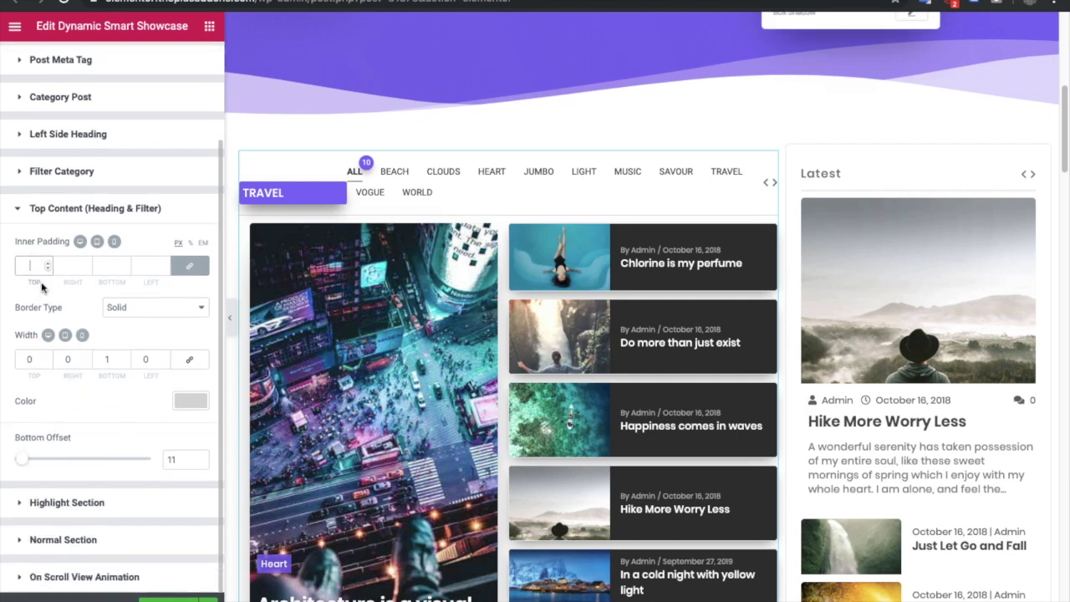
text(40)
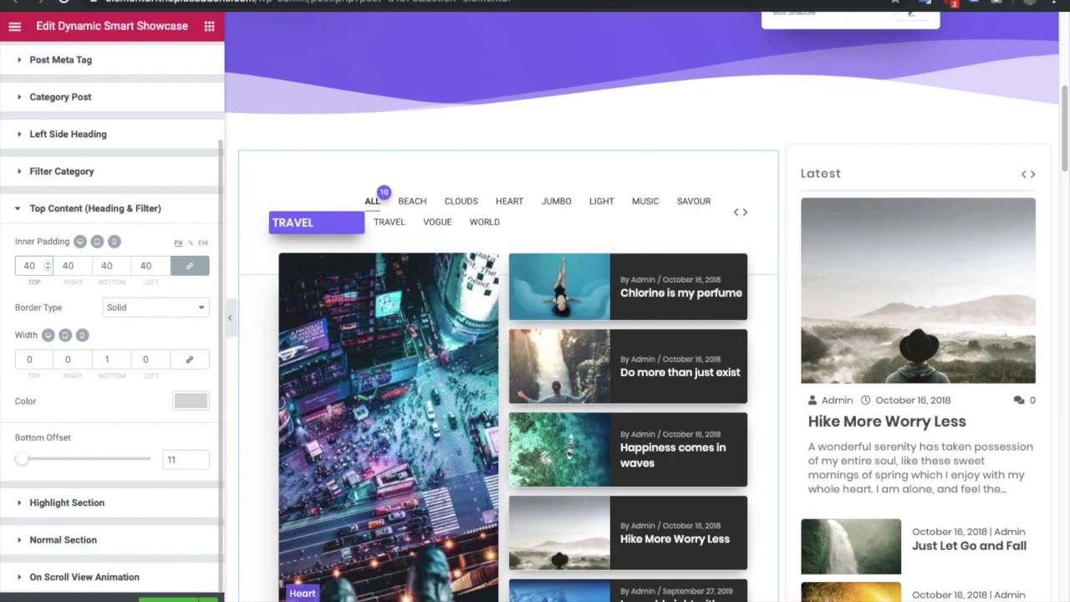
key(BackSpace)
key(BackSpace)
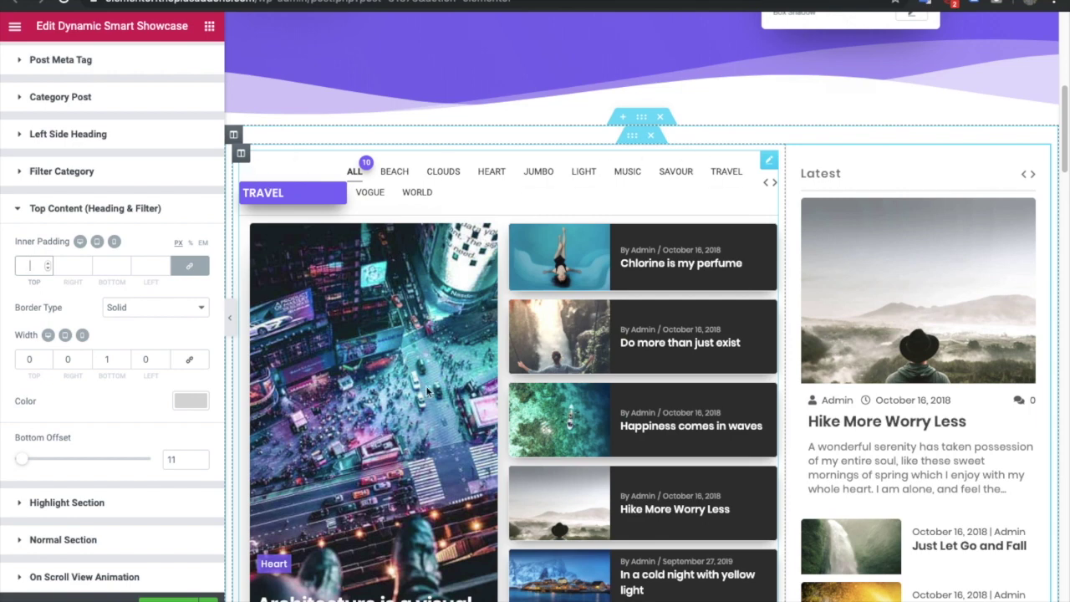
click(130, 307)
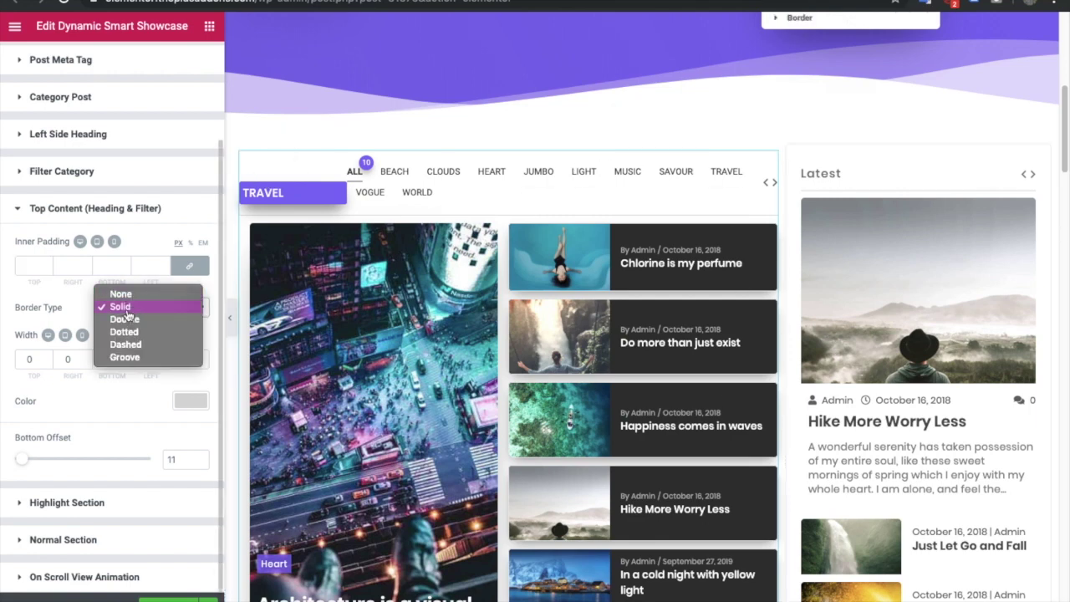
click(45, 361)
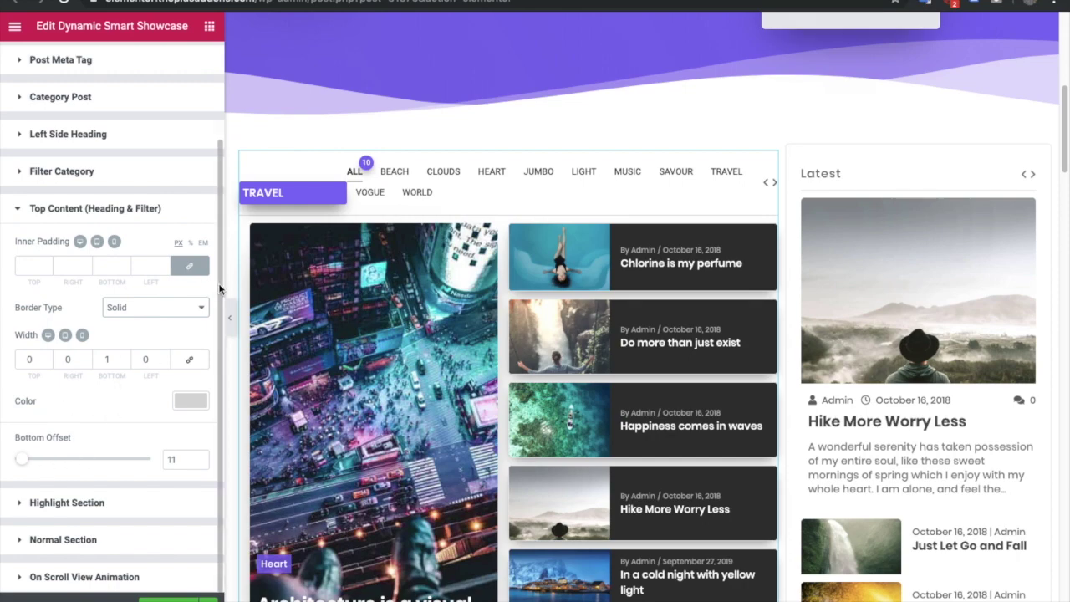
- Try an outer padding of 20 on all sides of the Highlight Section and clear it again
scroll(525, 290, down, 3)
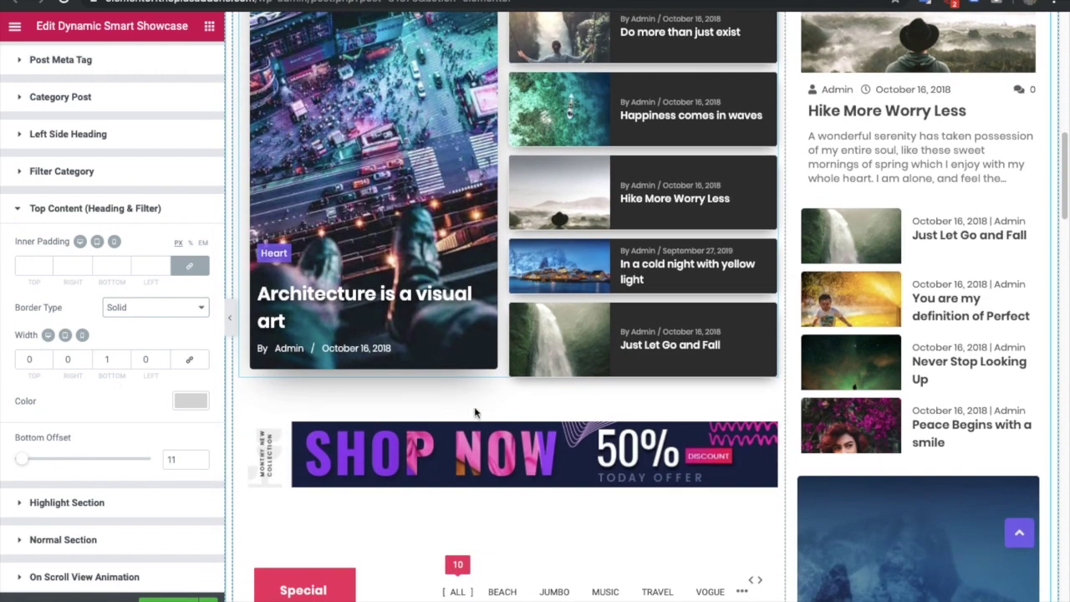
click(60, 504)
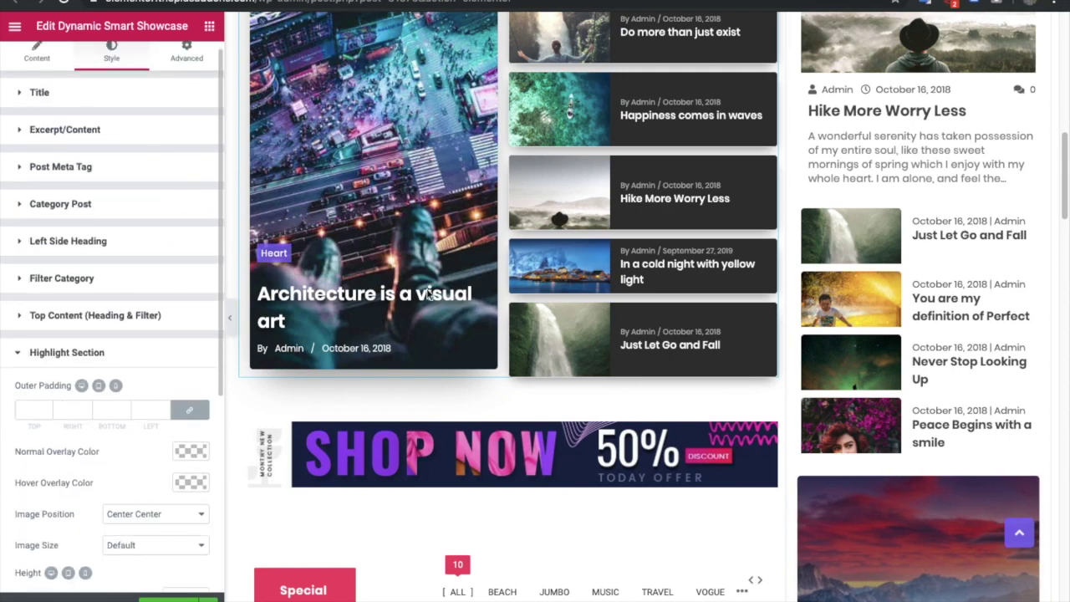
scroll(489, 283, up, 2)
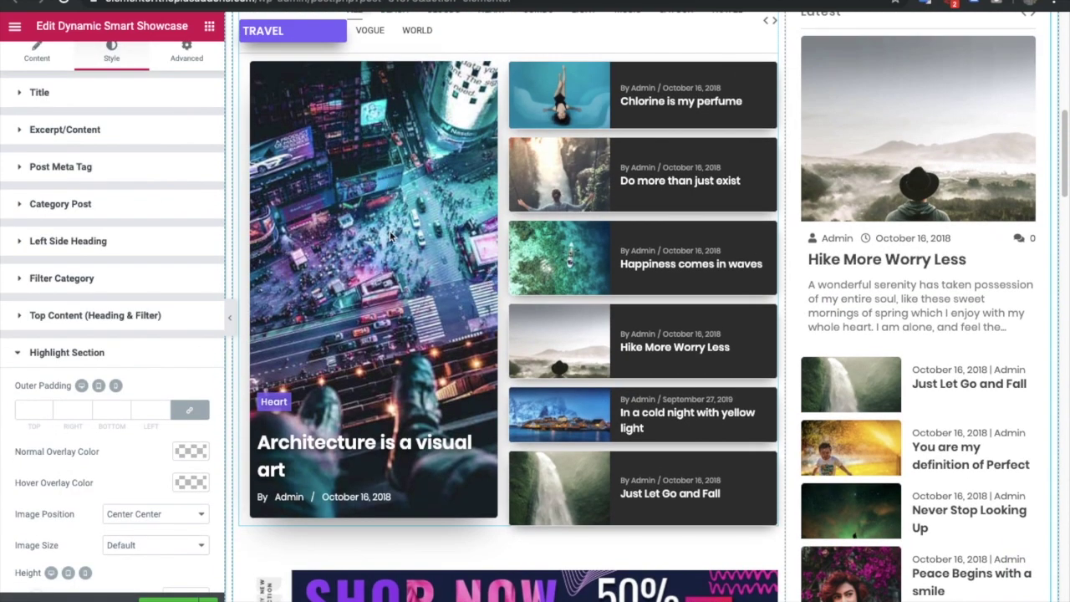
scroll(30, 399, down, 1)
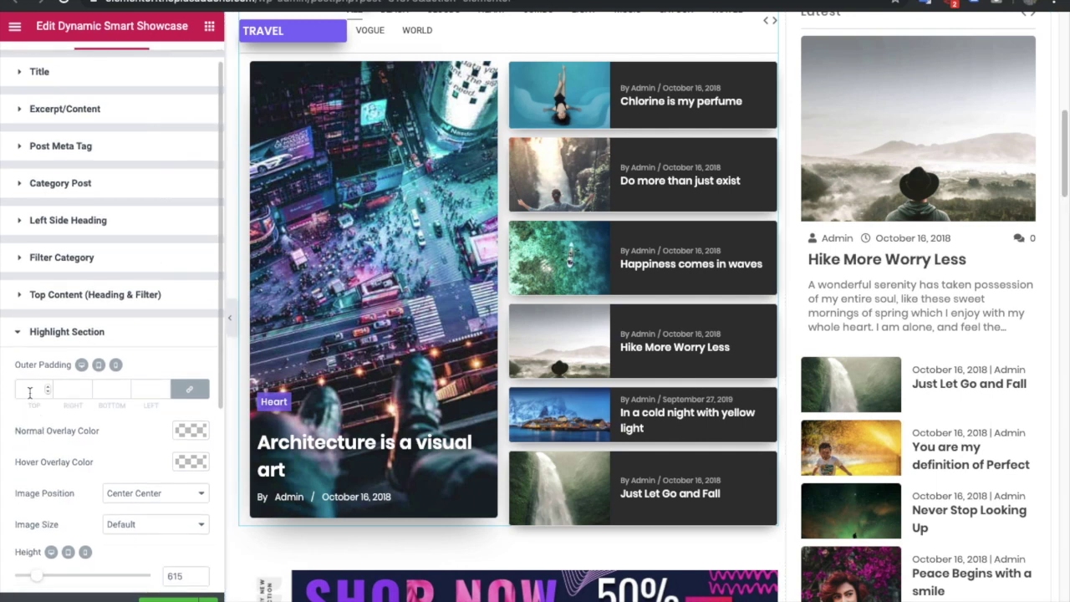
click(28, 391)
text(2)
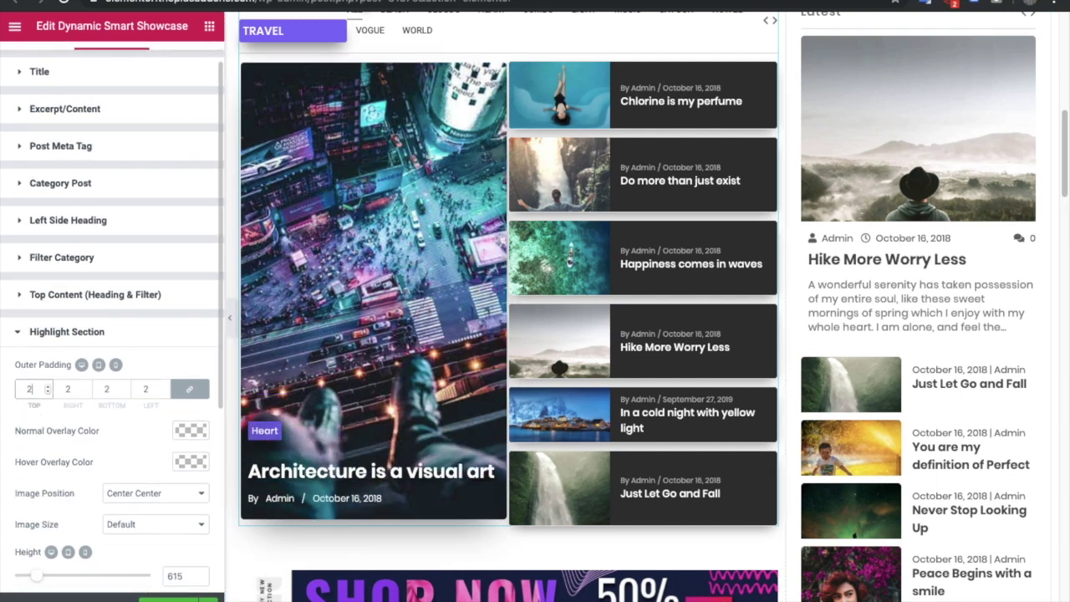
text(0)
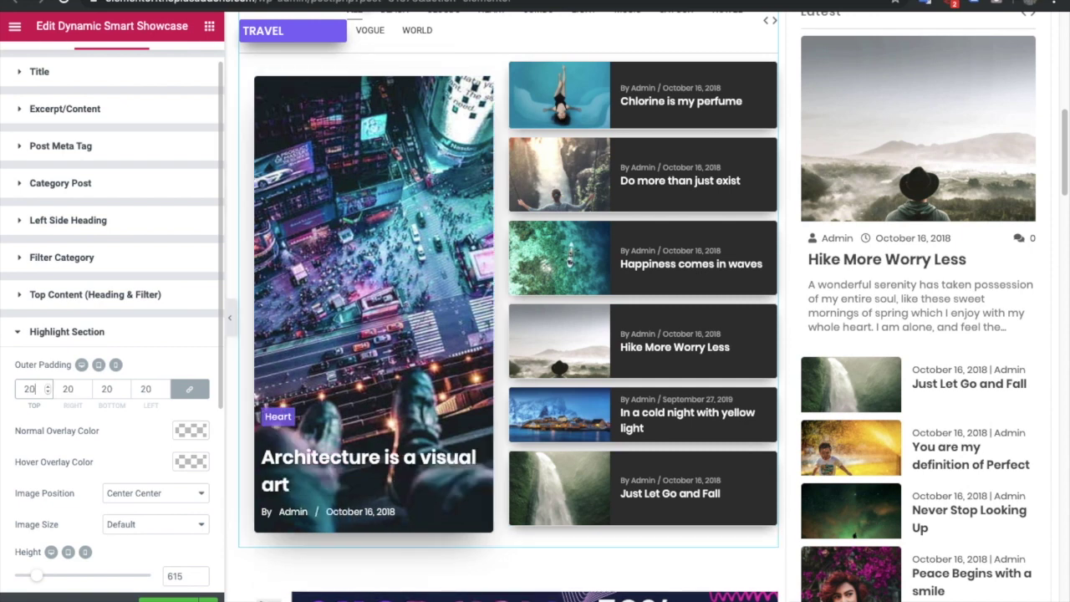
key(BackSpace)
key(BackSpace)
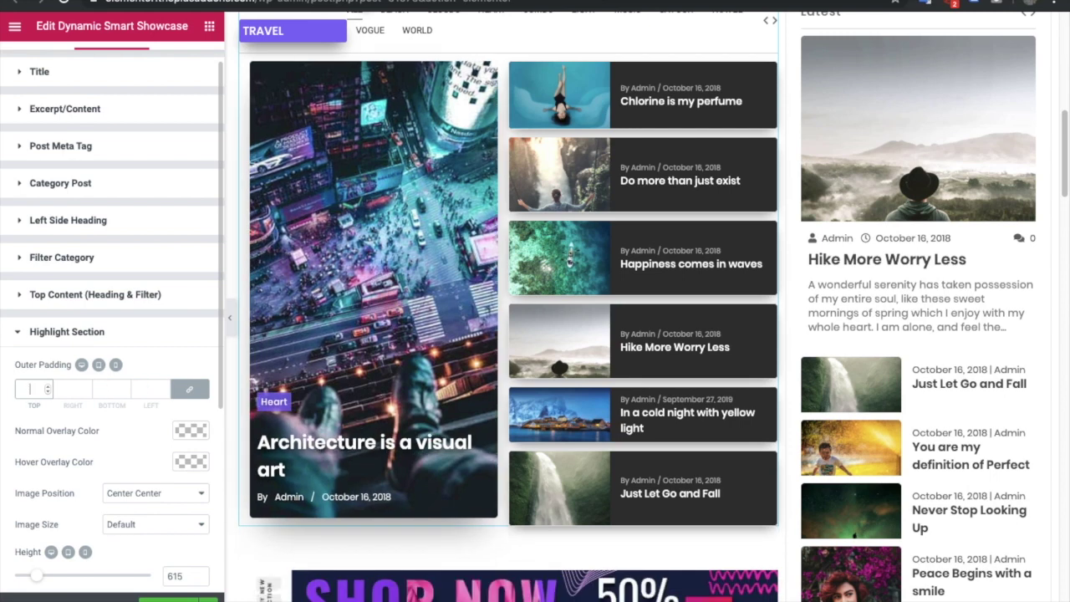
- Look at the Normal Overlay Color picker and the overlay color settings of the Highlight Section
scroll(50, 447, down, 1)
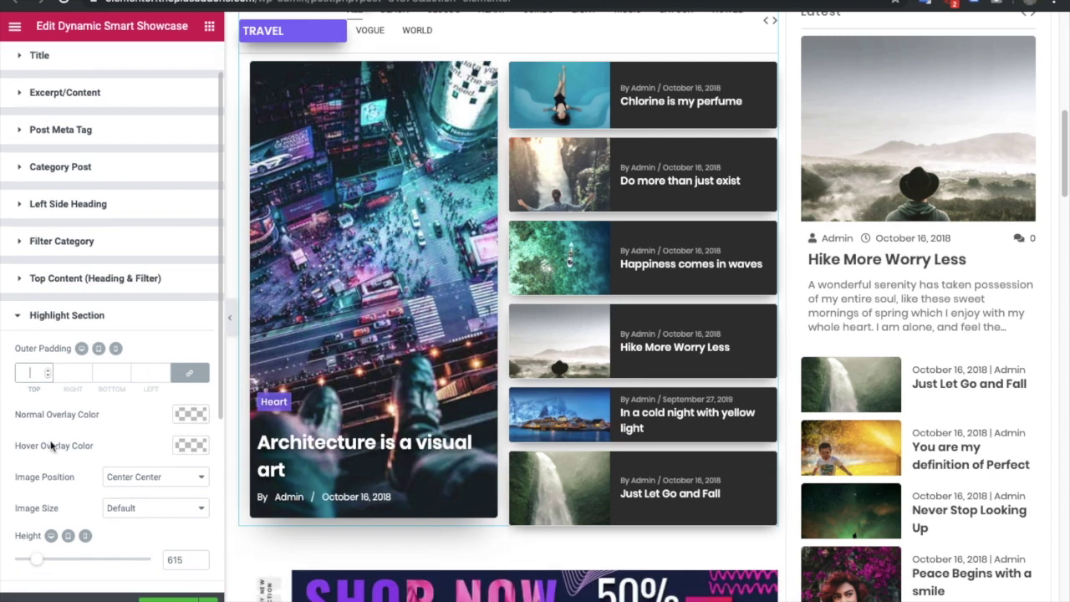
click(191, 414)
click(191, 413)
scroll(108, 443, down, 1)
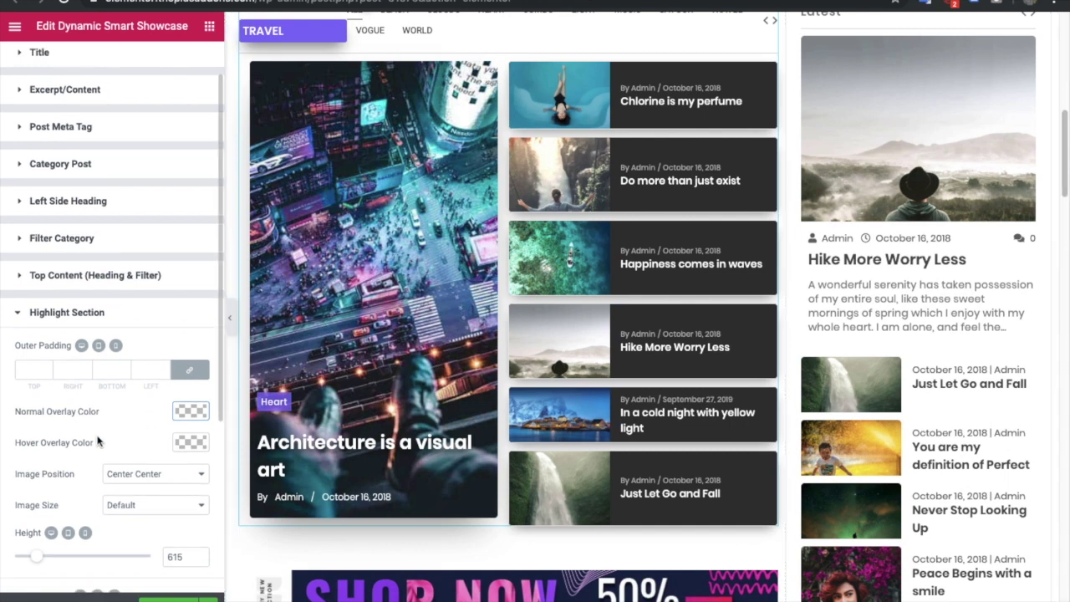
scroll(111, 449, down, 1)
scroll(96, 439, down, 1)
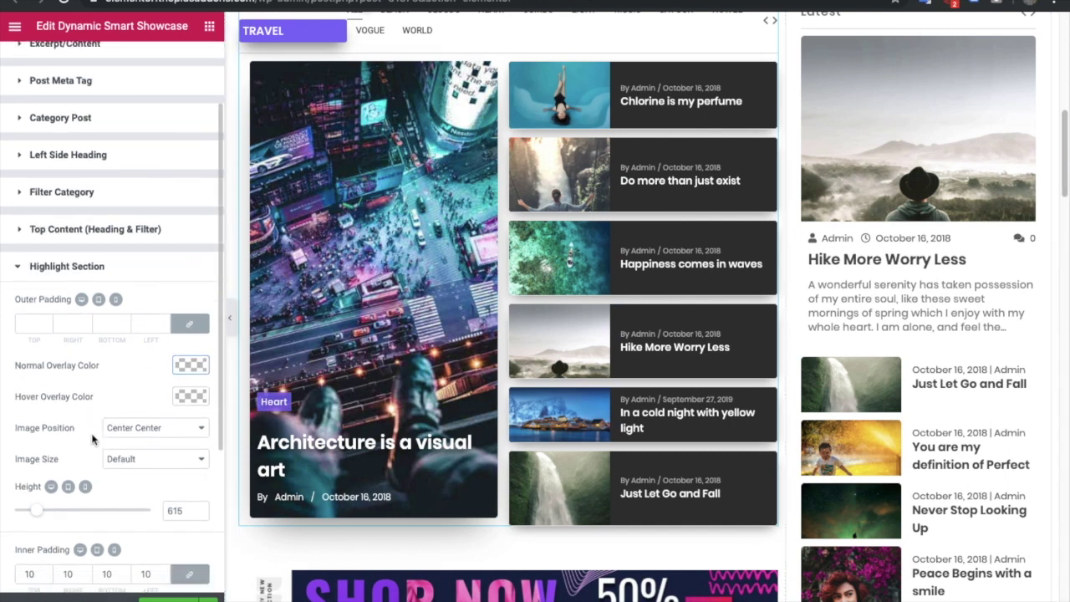
- Try the Center Right image position in the Highlight Section and restore Center Center
scroll(142, 438, down, 1)
click(129, 391)
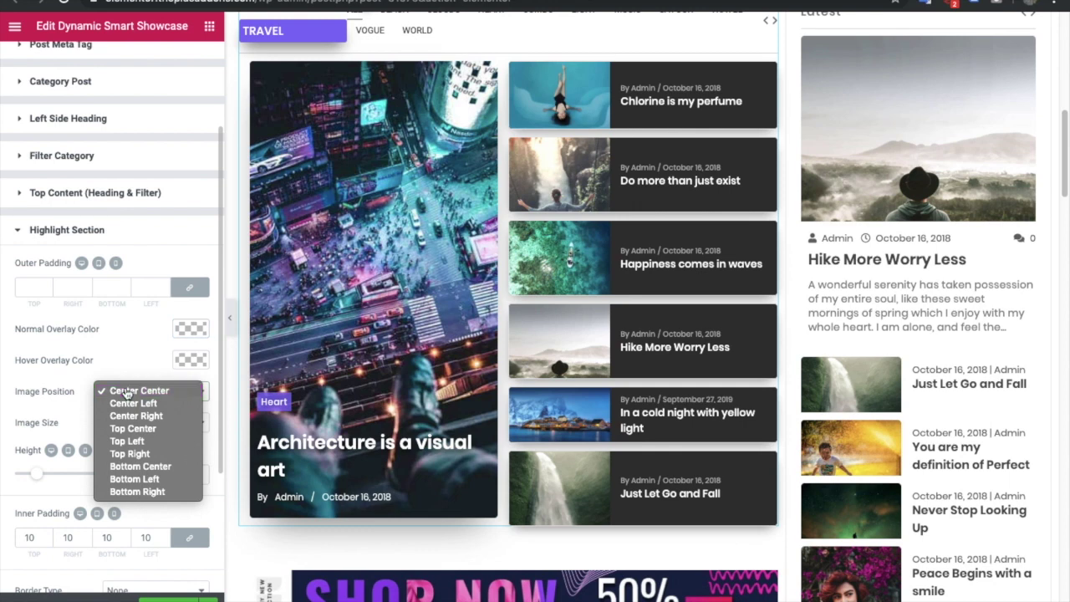
click(127, 393)
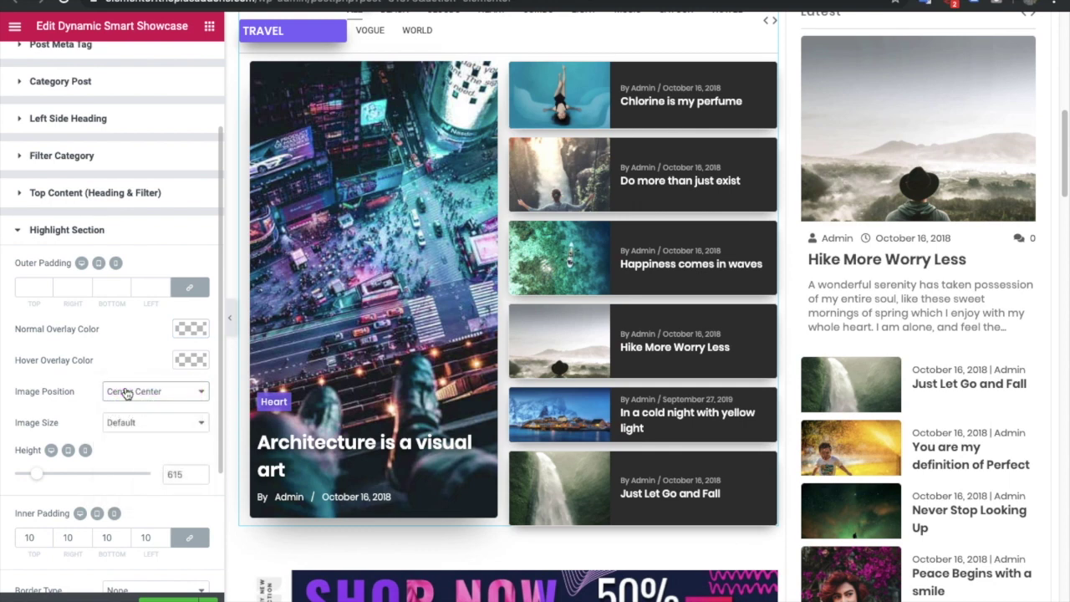
click(126, 393)
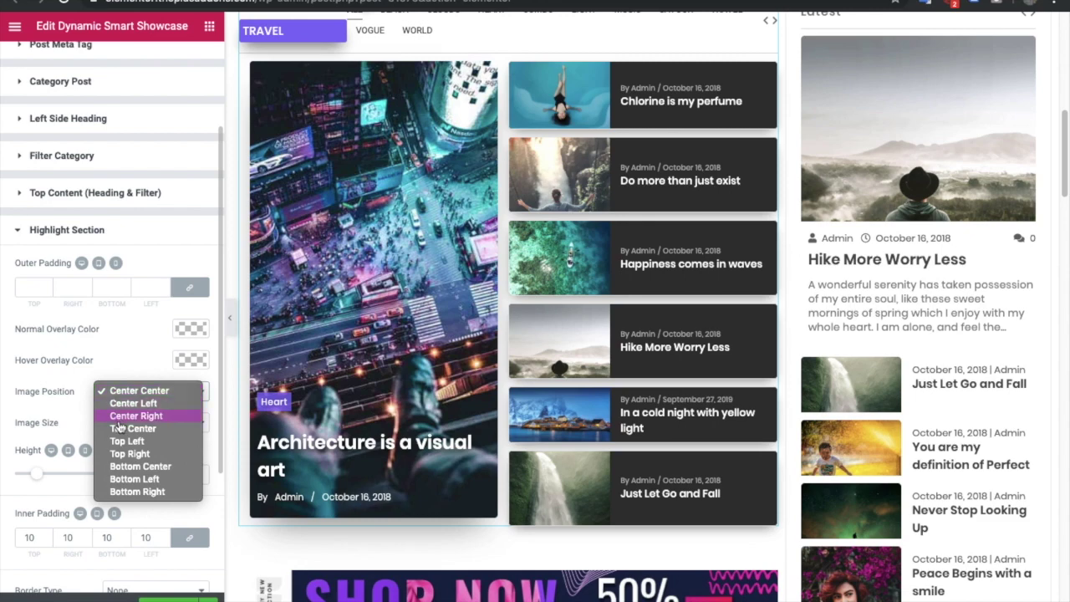
key(Escape)
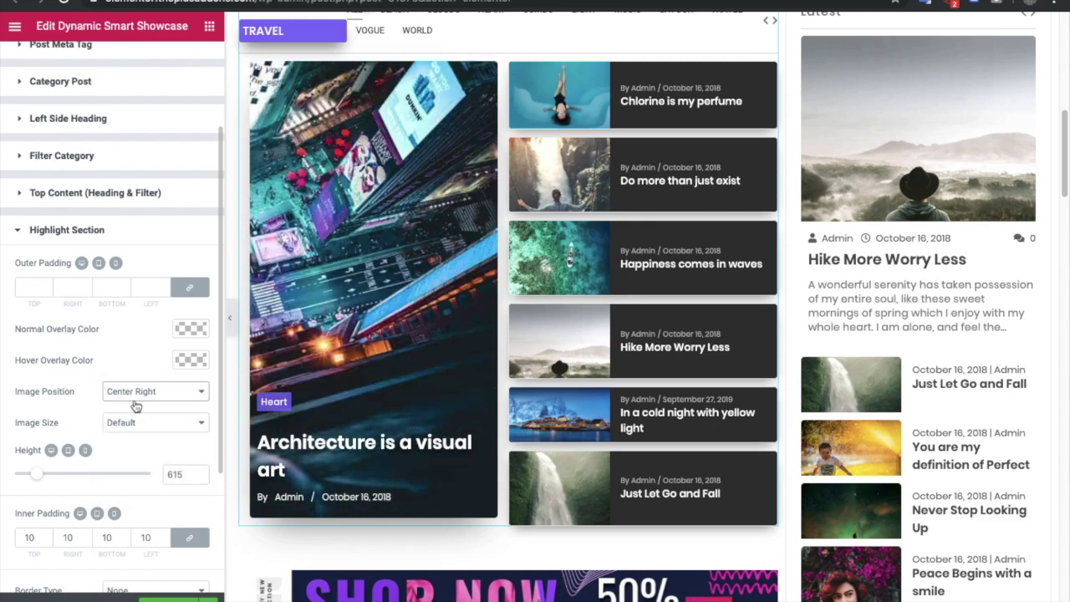
click(136, 396)
click(145, 367)
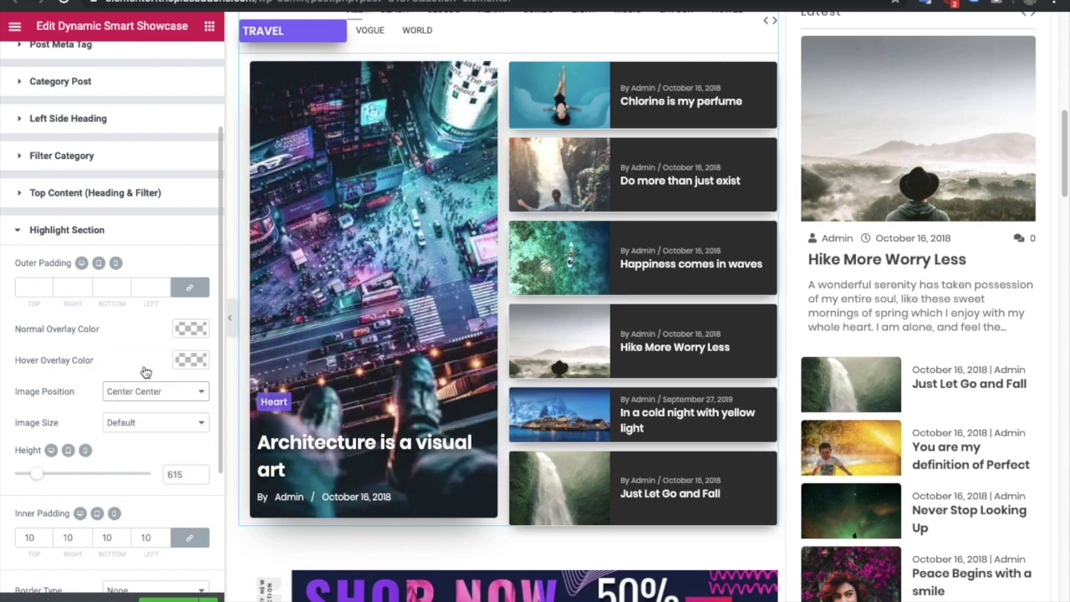
- Check the Highlight Section's image size choices, keep Default, and review its height, inner padding, border and box shadow settings
click(125, 421)
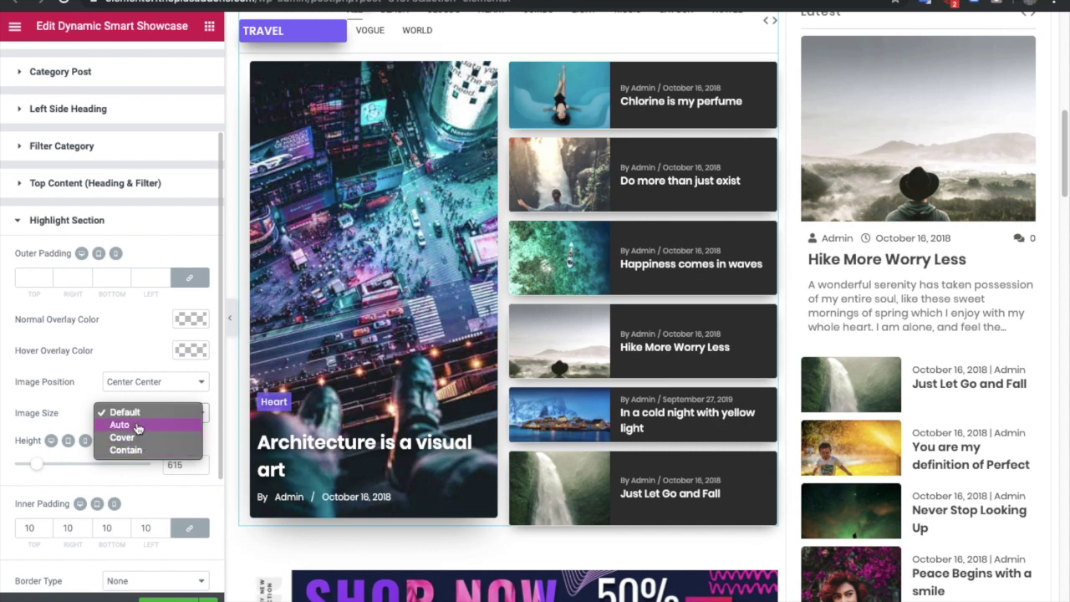
click(138, 413)
scroll(127, 451, down, 1)
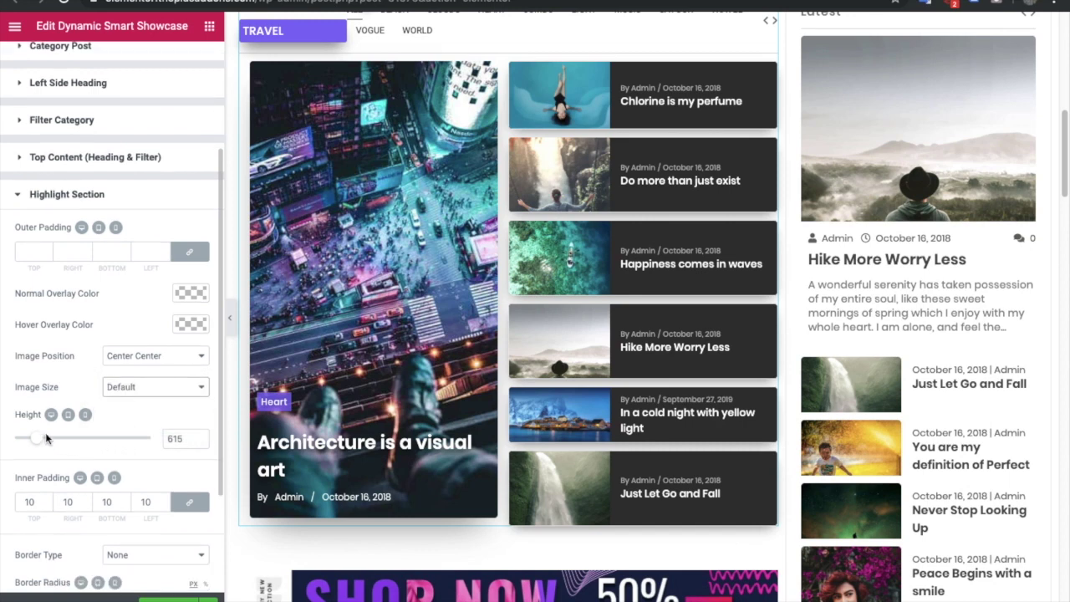
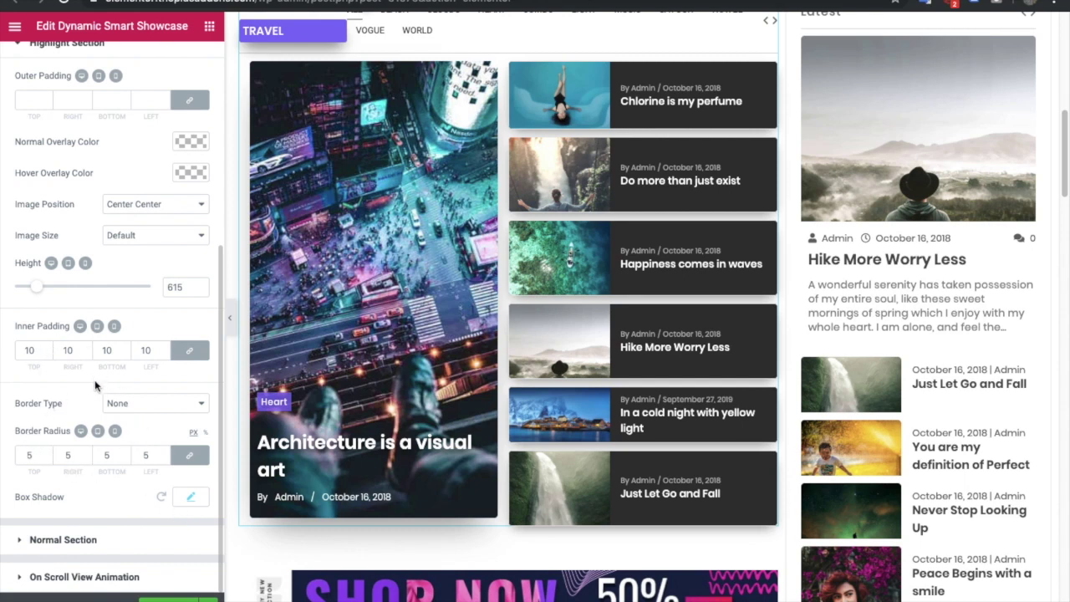
- Try the Top and bottom content alignments in the Normal Section and restore the middle alignment
click(59, 540)
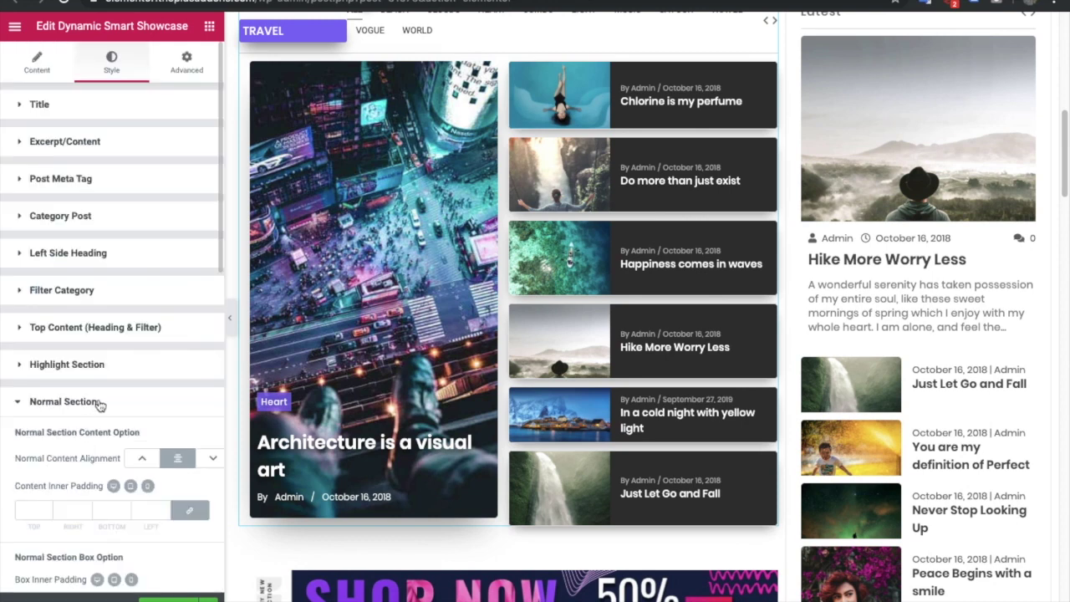
scroll(98, 405, down, 5)
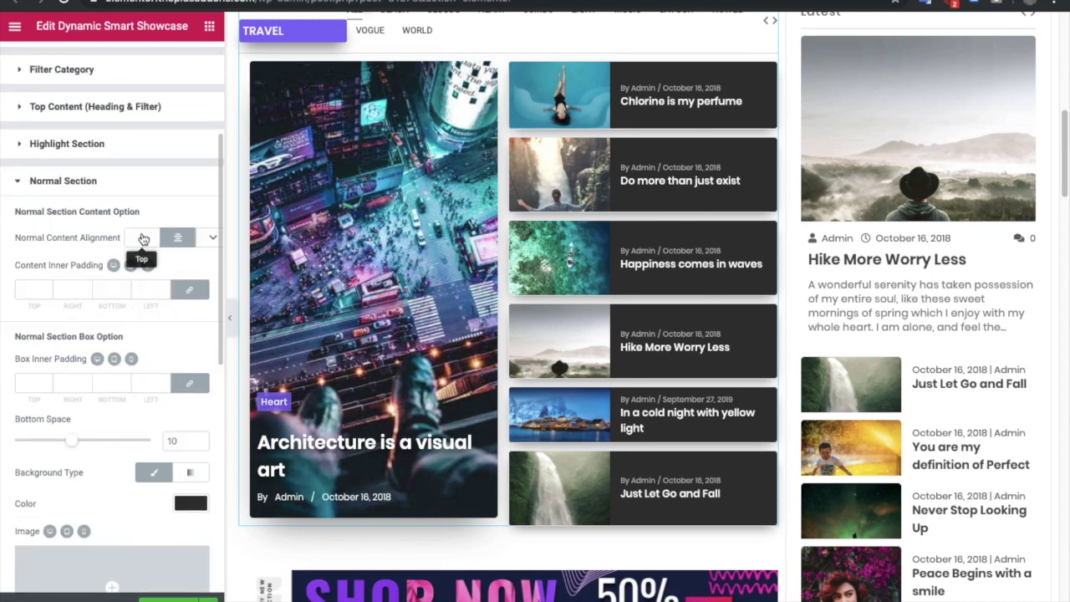
click(143, 239)
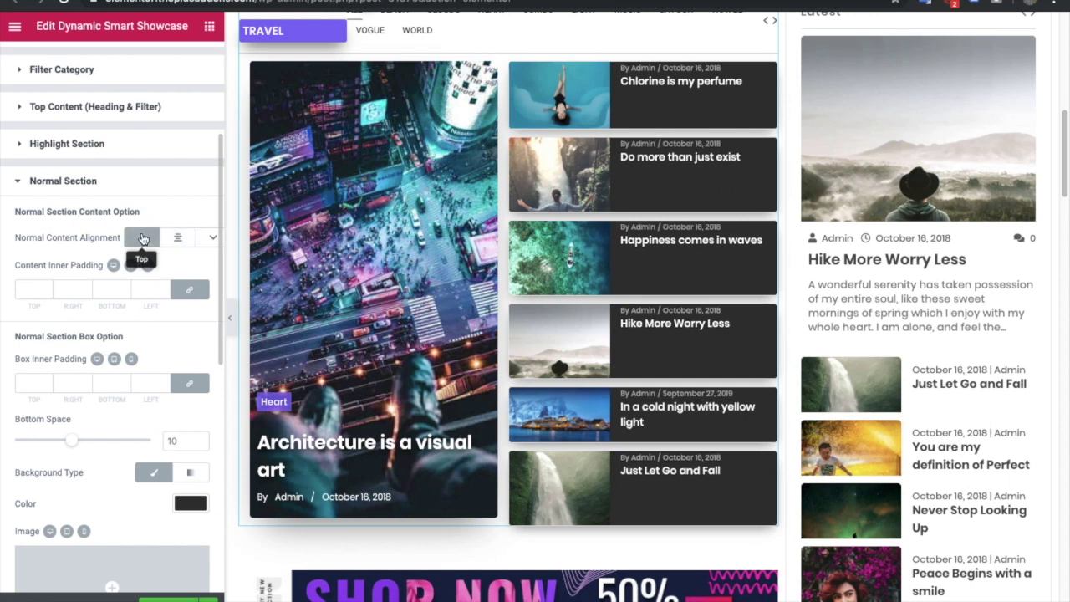
click(205, 240)
click(178, 241)
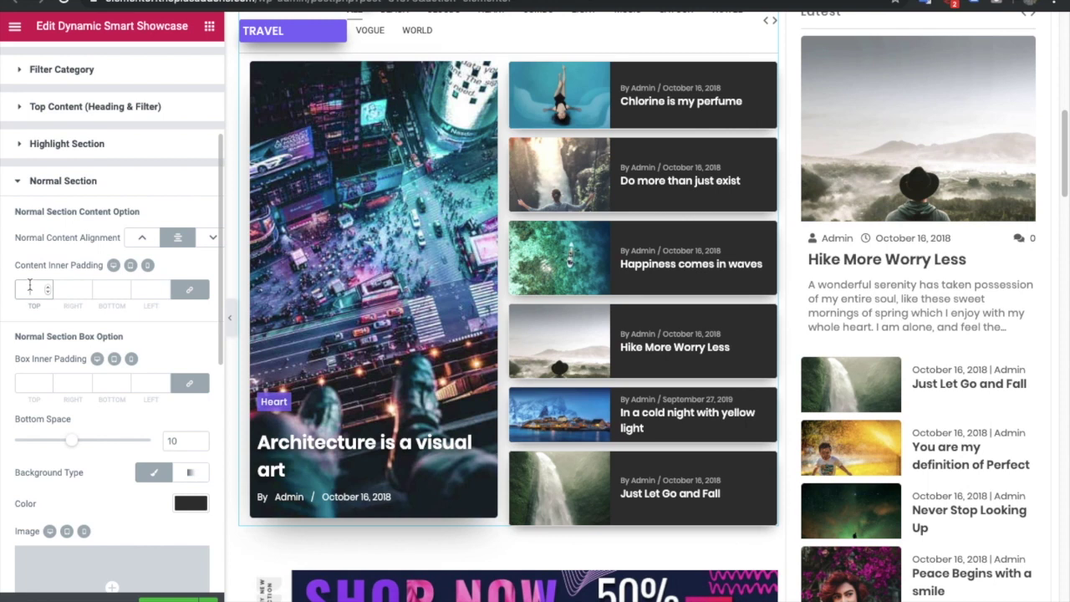
- Review the Normal Section's content inner padding, box inner padding, bottom space and background settings
scroll(50, 368, down, 1)
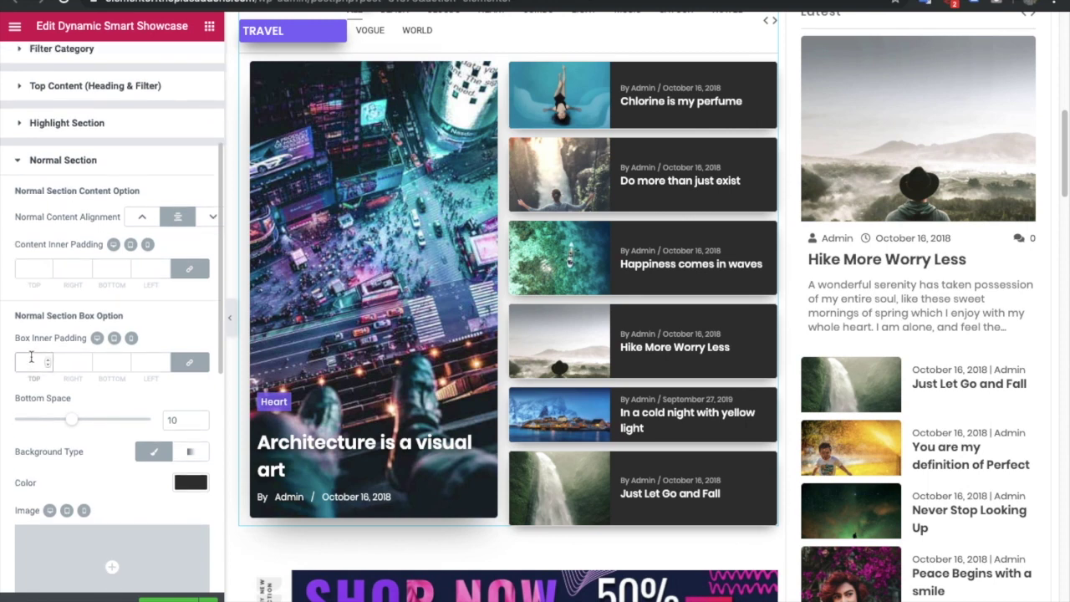
scroll(34, 418, down, 1)
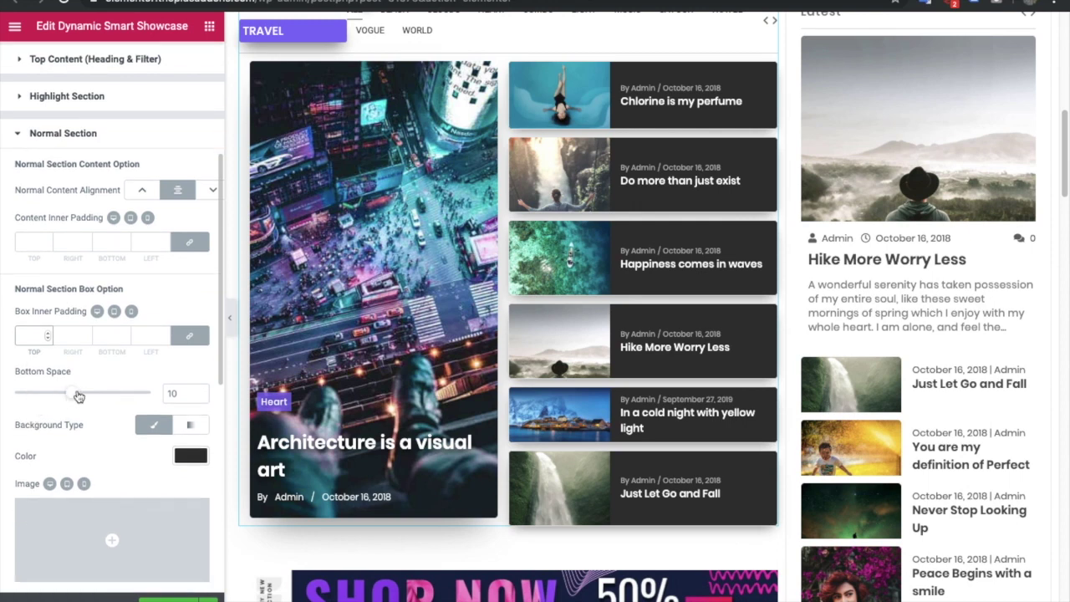
scroll(147, 424, down, 1)
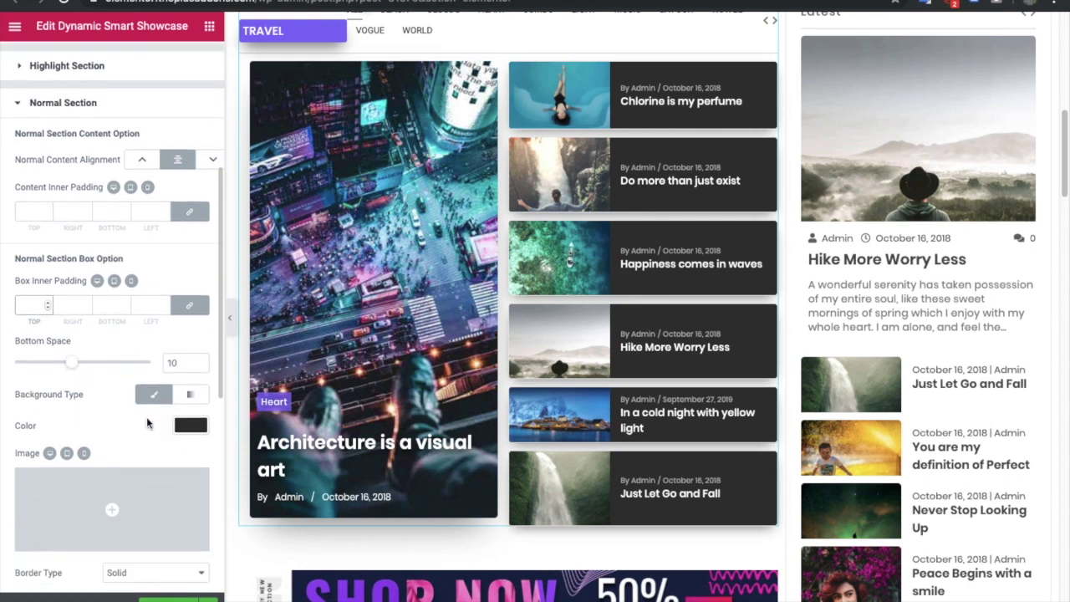
- Review the Normal Section box's background image, border type, border width, border radius and box shadow settings
scroll(101, 426, down, 3)
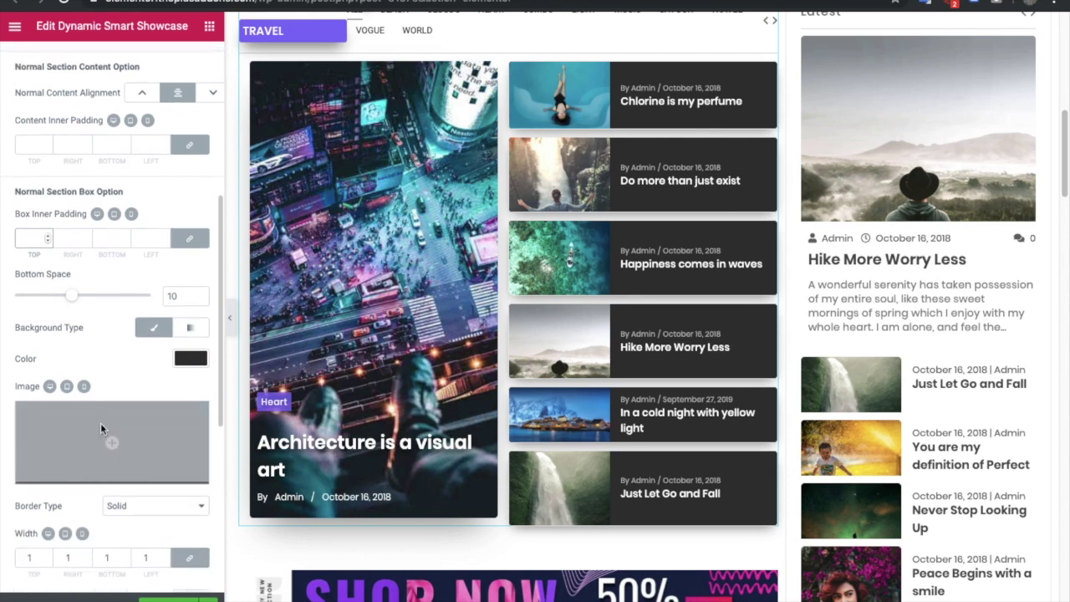
scroll(101, 425, down, 4)
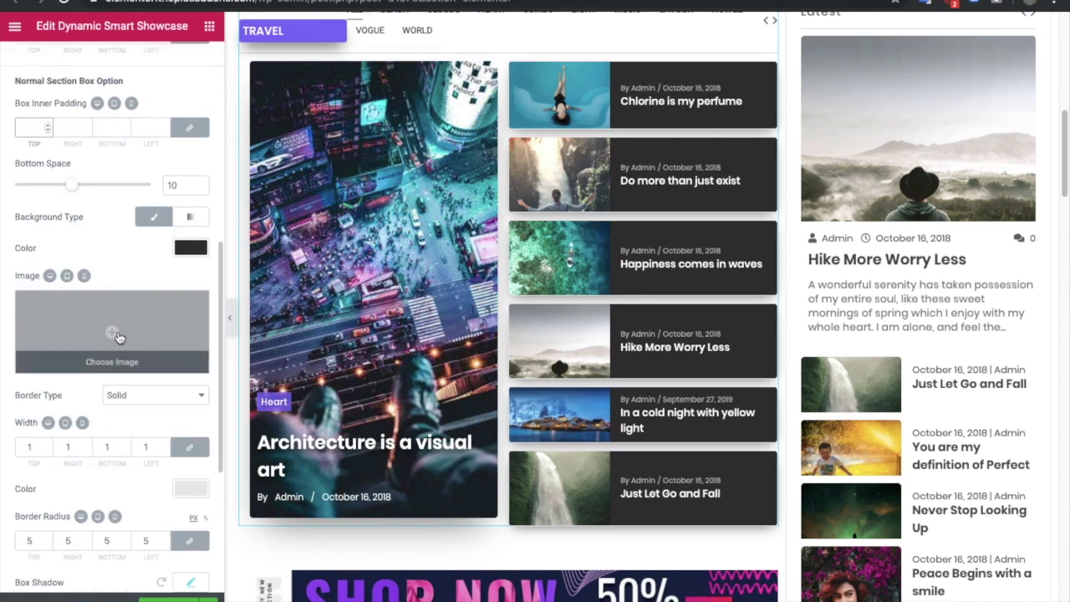
scroll(105, 376, down, 3)
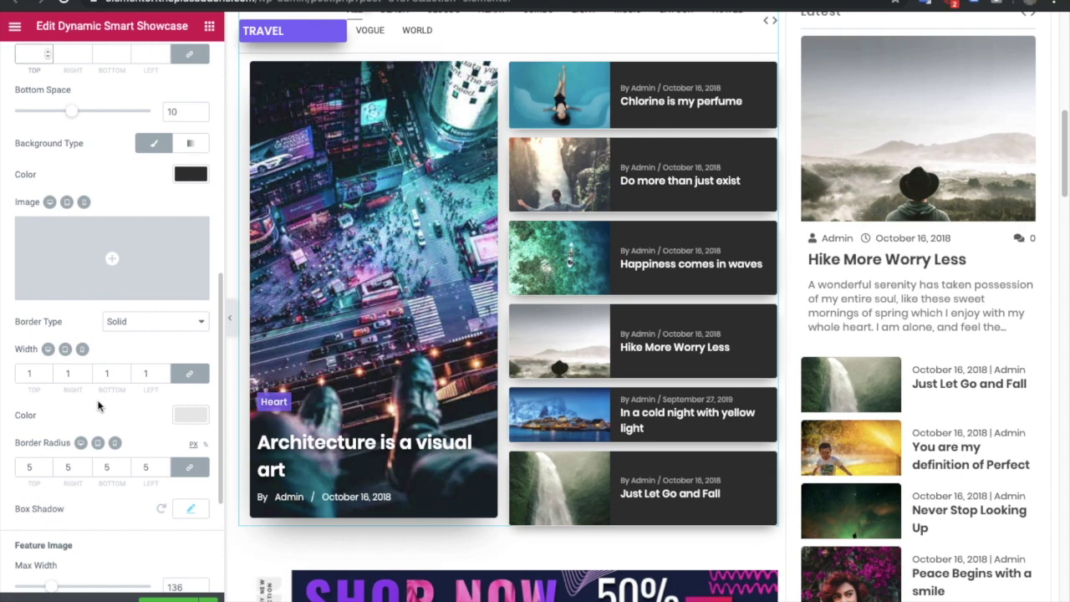
click(32, 374)
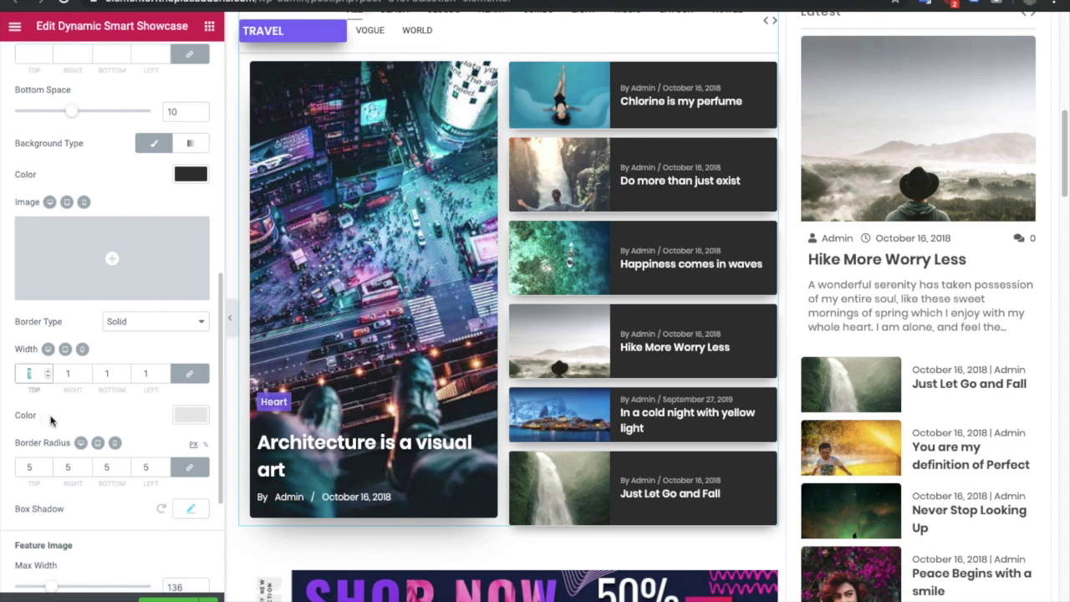
scroll(60, 416, down, 1)
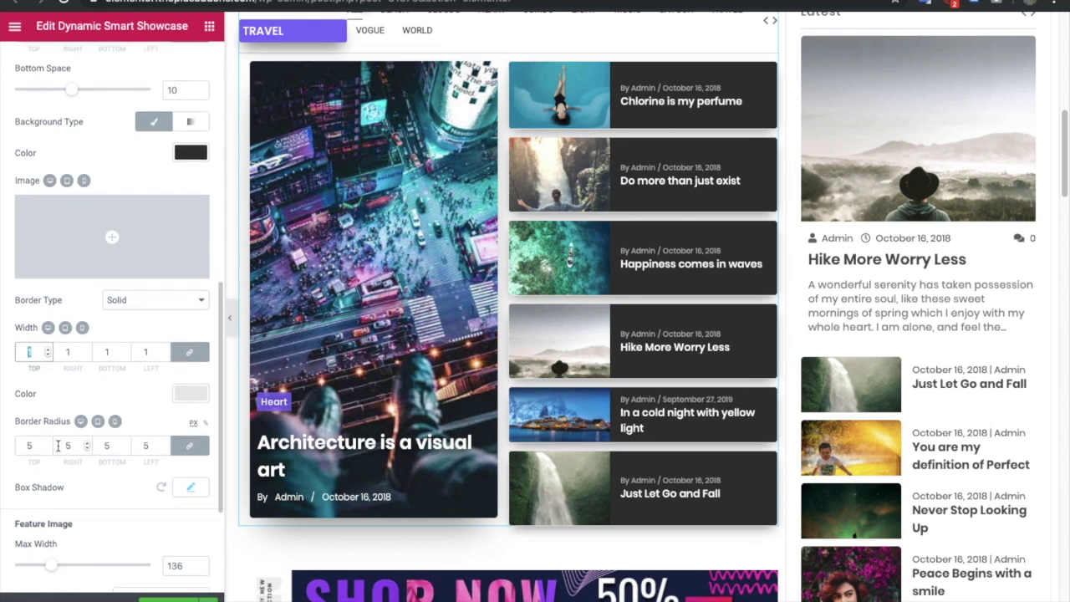
- Set the feature image's max width in the Normal Section to 163
scroll(92, 472, down, 2)
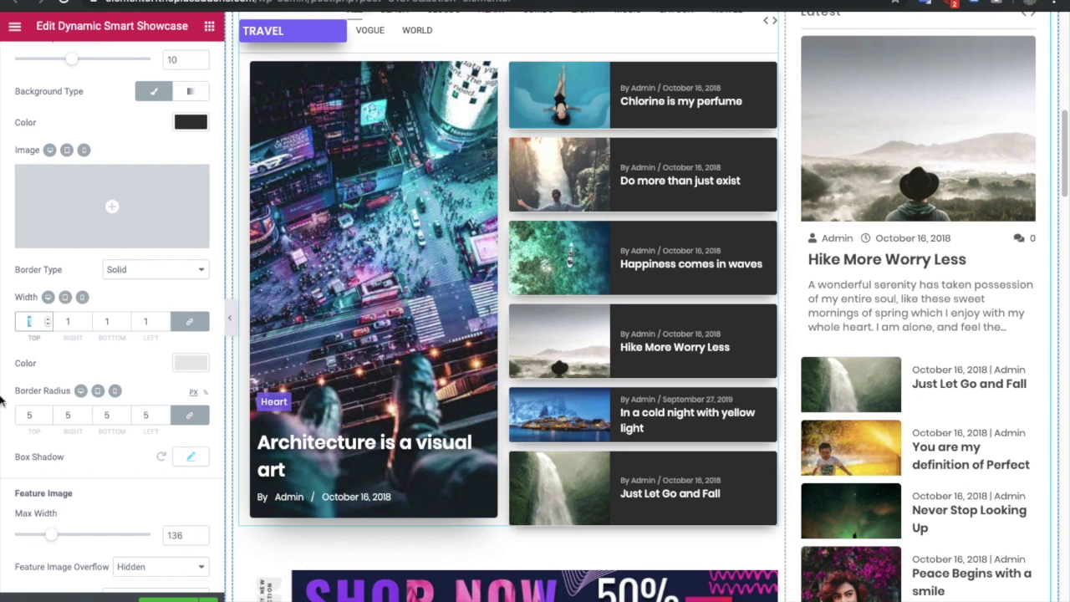
scroll(50, 409, down, 4)
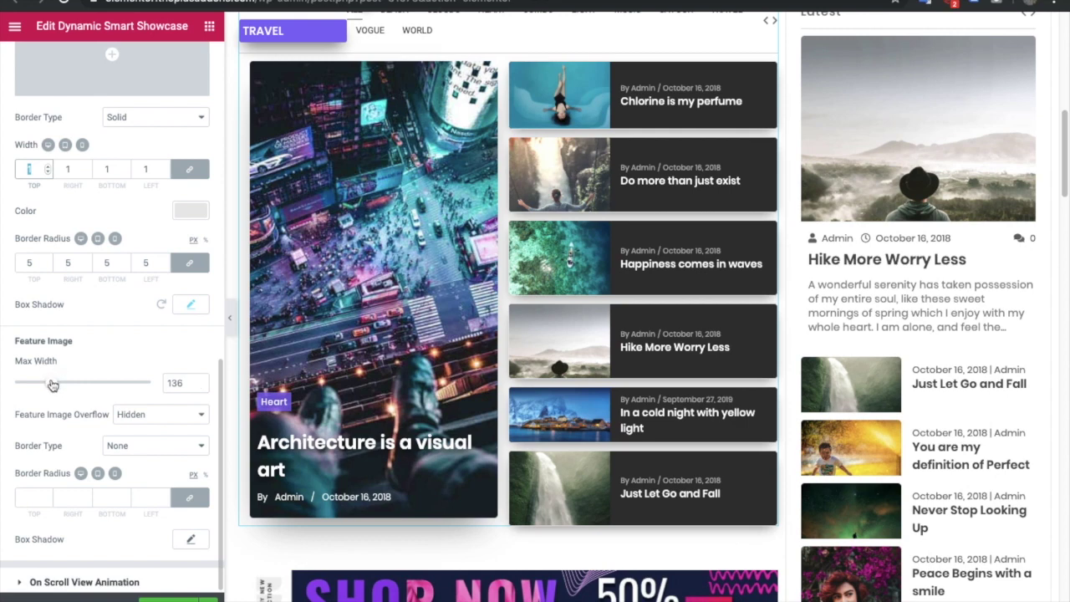
drag(52, 385, 61, 384)
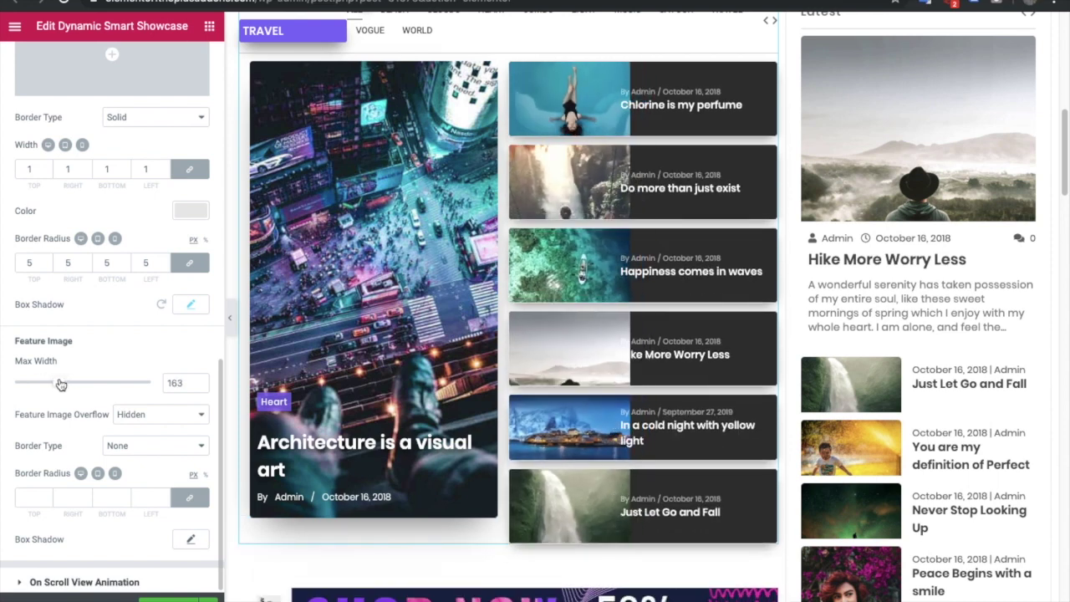
- Try the Visible overflow option for the Normal Section's feature image and restore Hidden
click(171, 415)
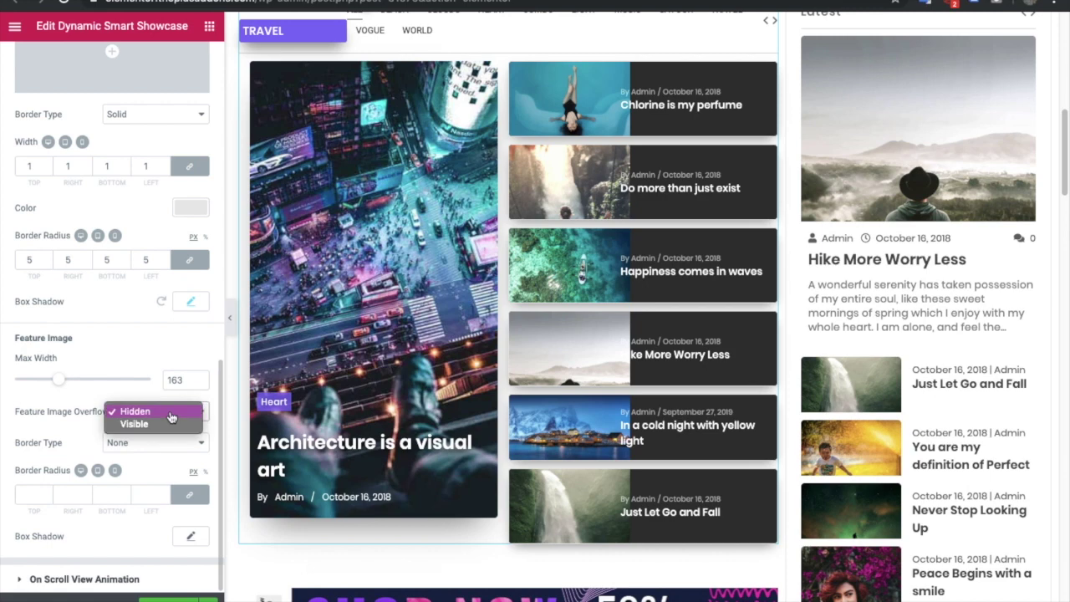
click(171, 413)
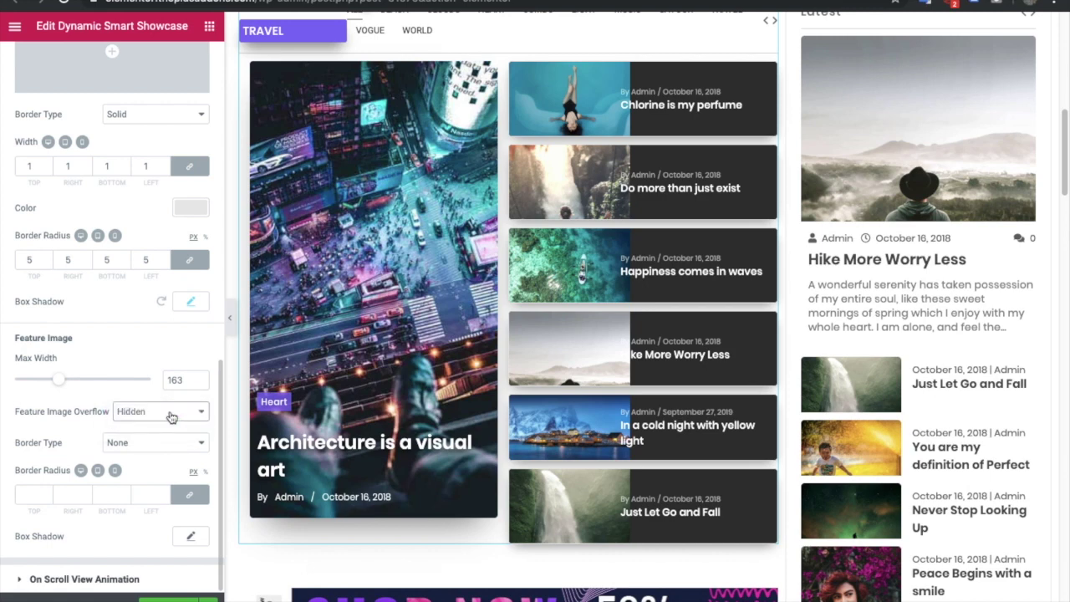
click(170, 415)
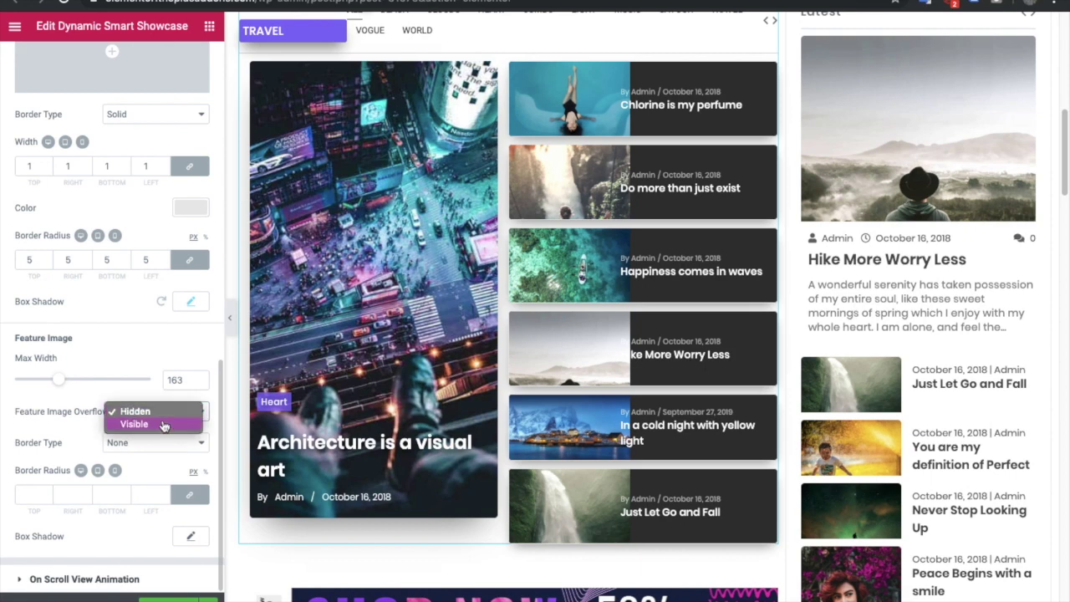
click(166, 423)
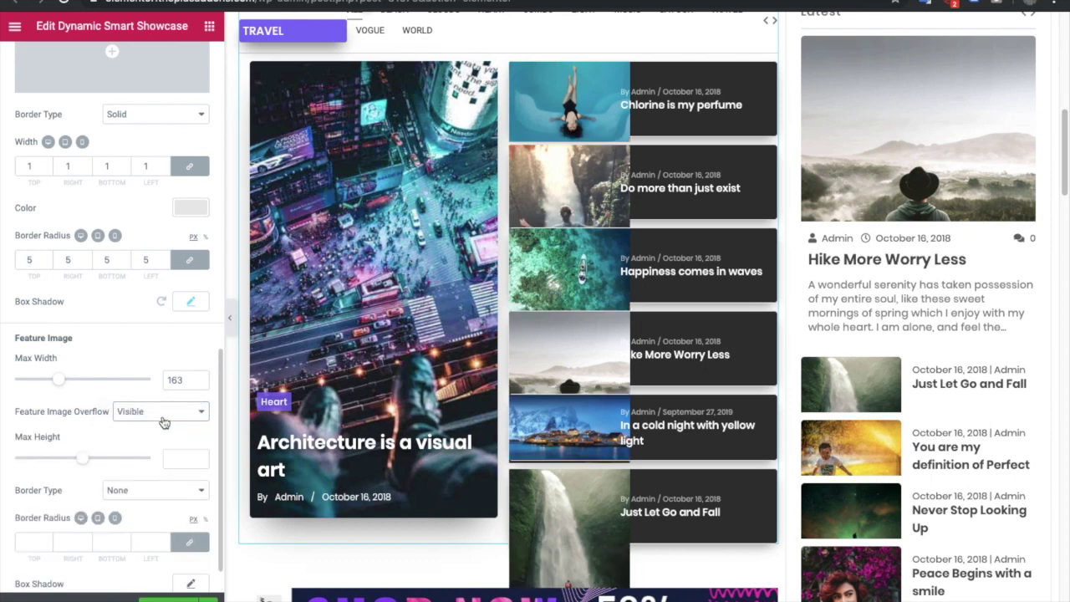
click(165, 420)
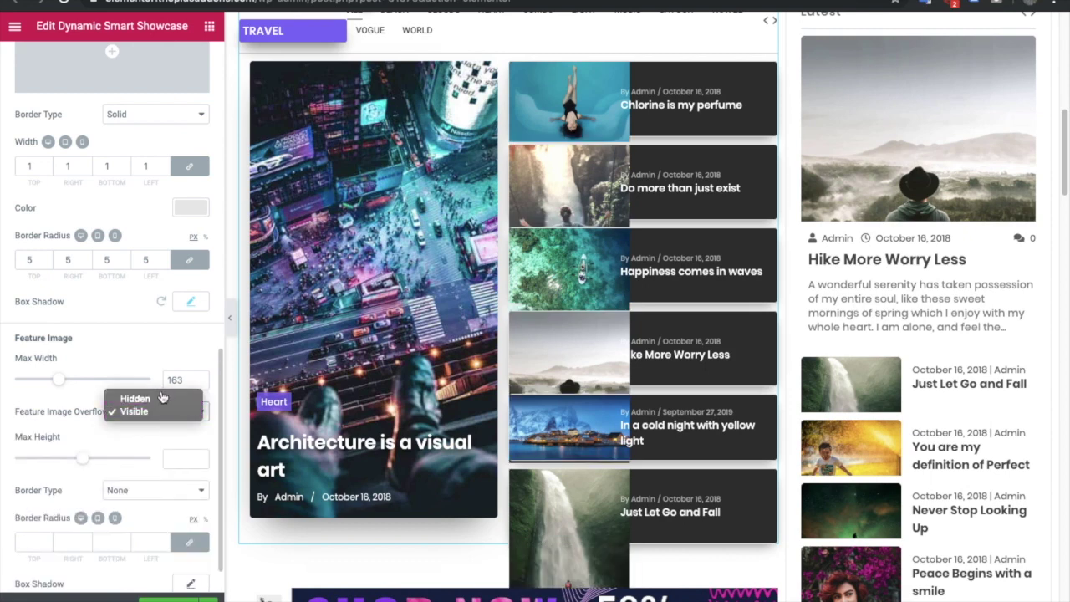
click(162, 399)
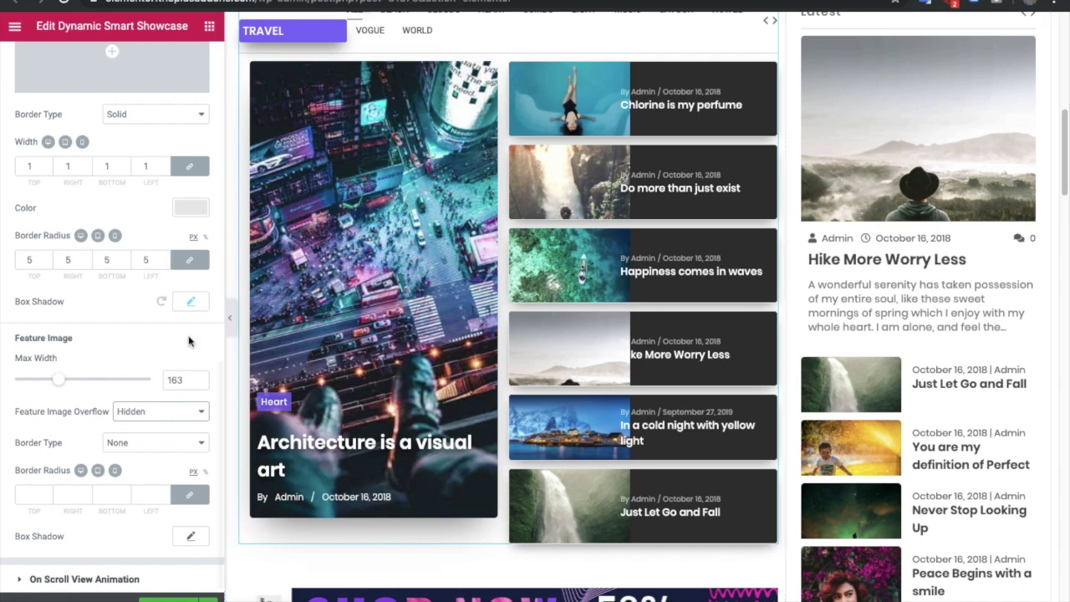
- Check the feature image's border type choices and keep None
click(144, 445)
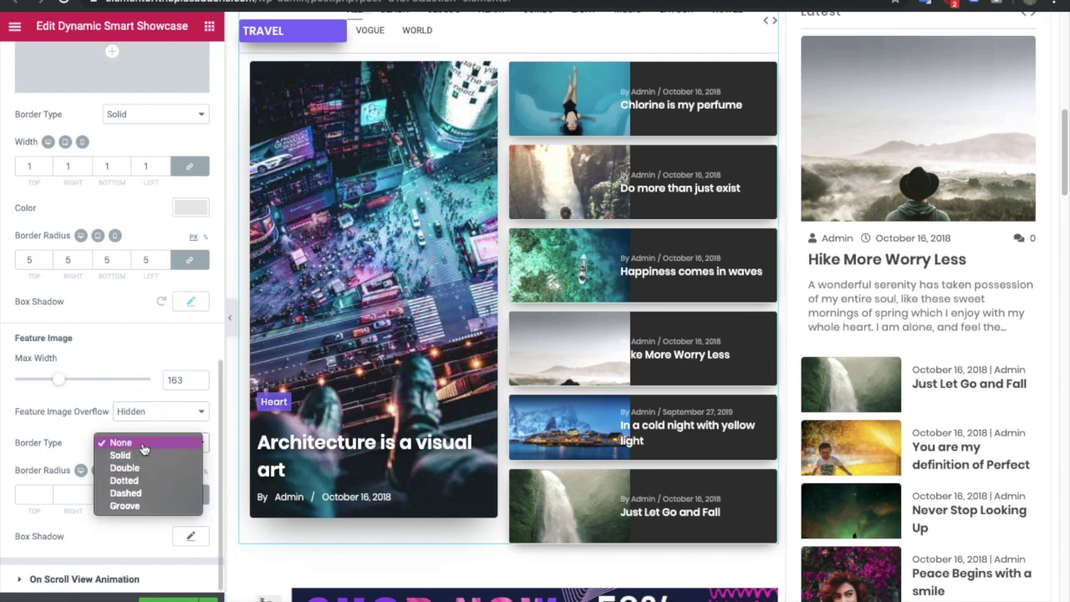
click(144, 446)
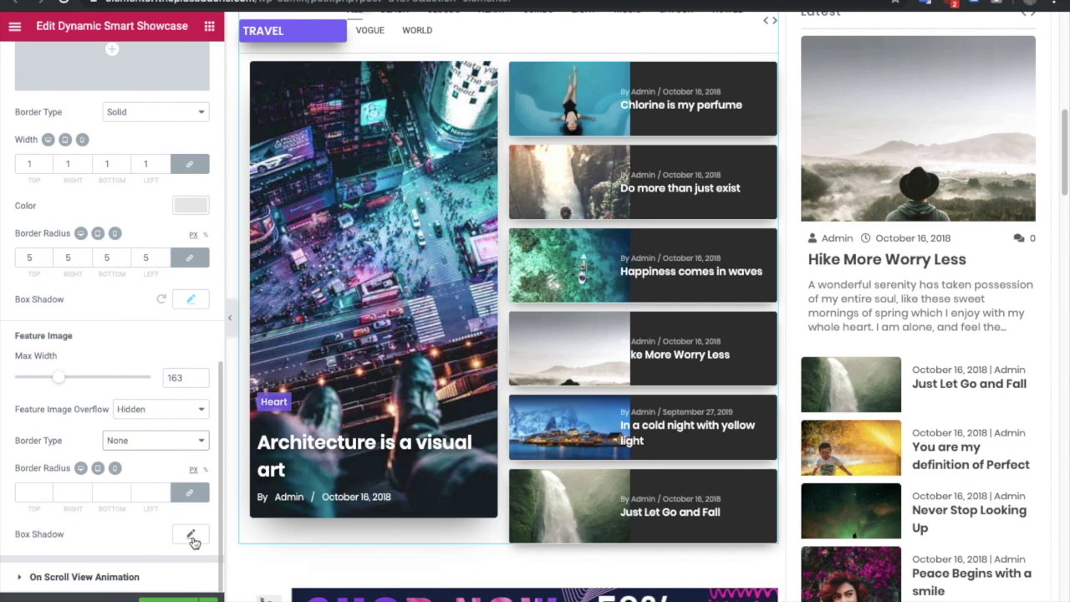
- Check the On Scroll View Animation effect choices, keep No-animation, and return to the beginning of the page
click(74, 575)
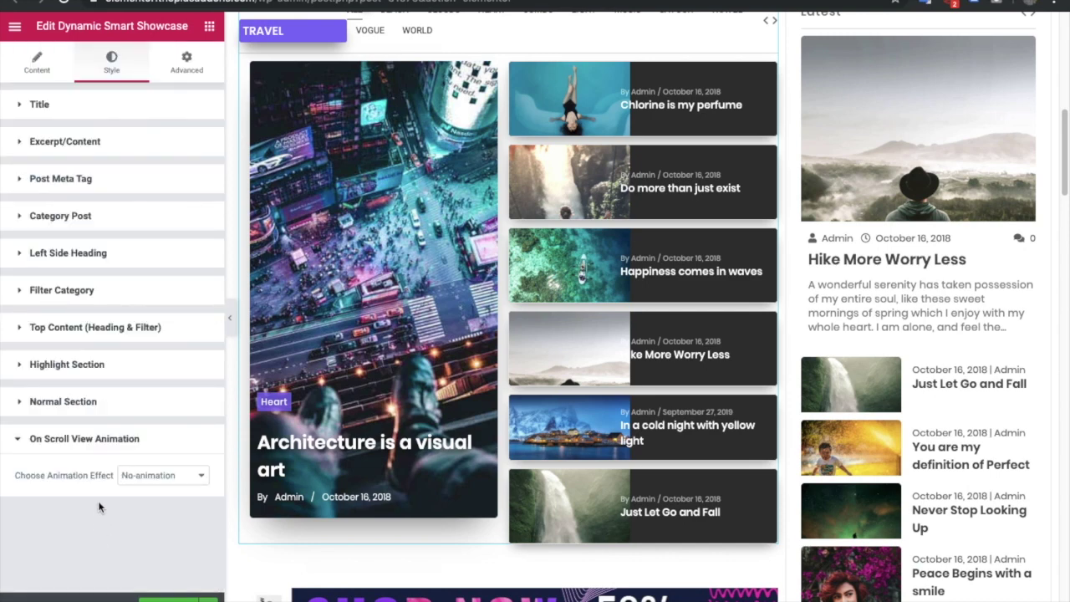
click(150, 476)
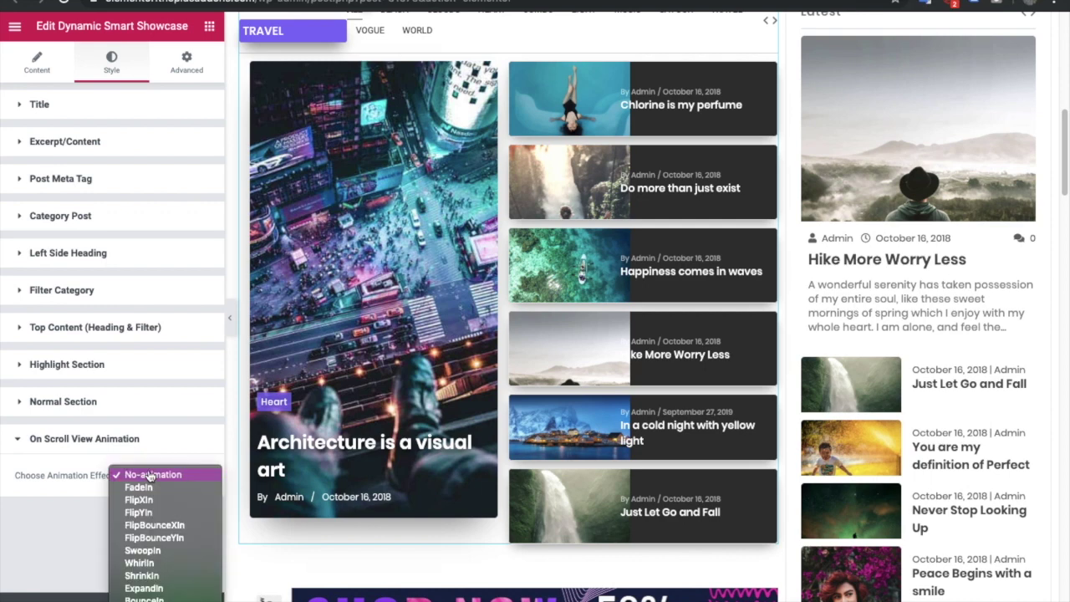
click(33, 513)
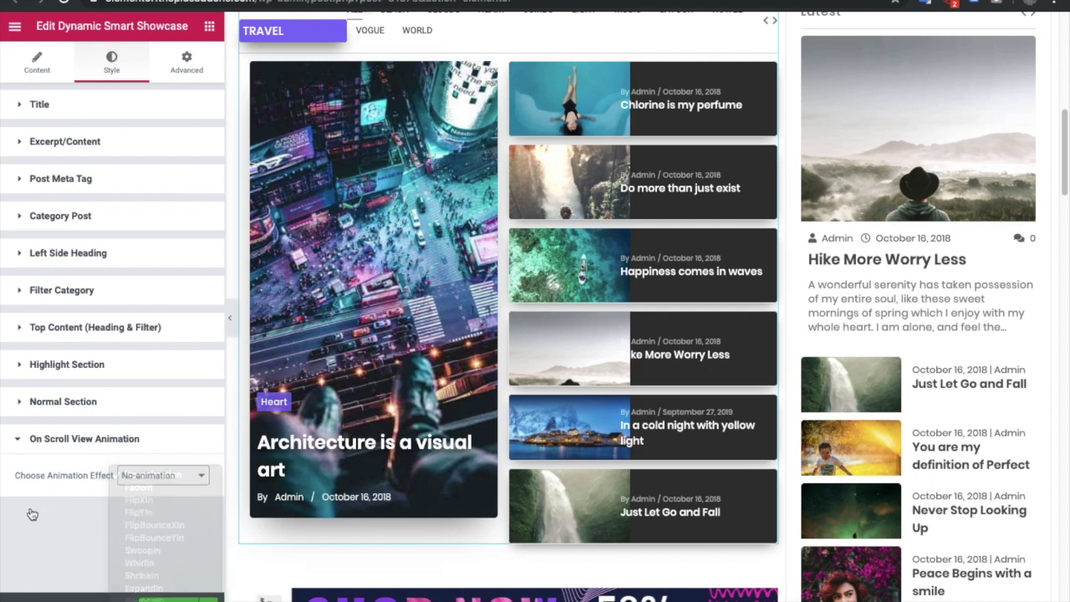
scroll(518, 271, up, 3)
scroll(518, 271, up, 5)
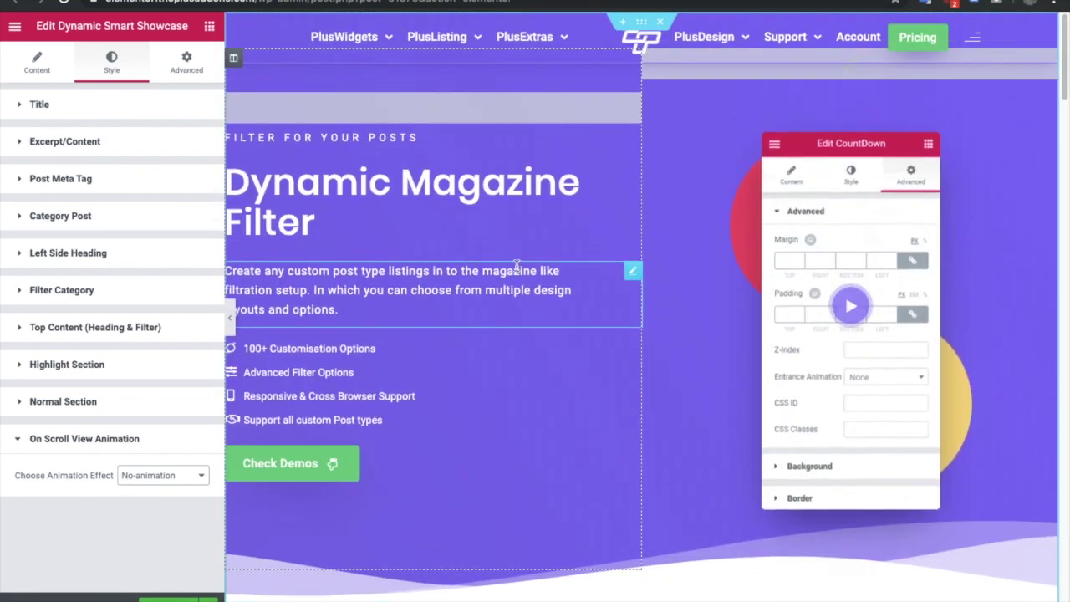